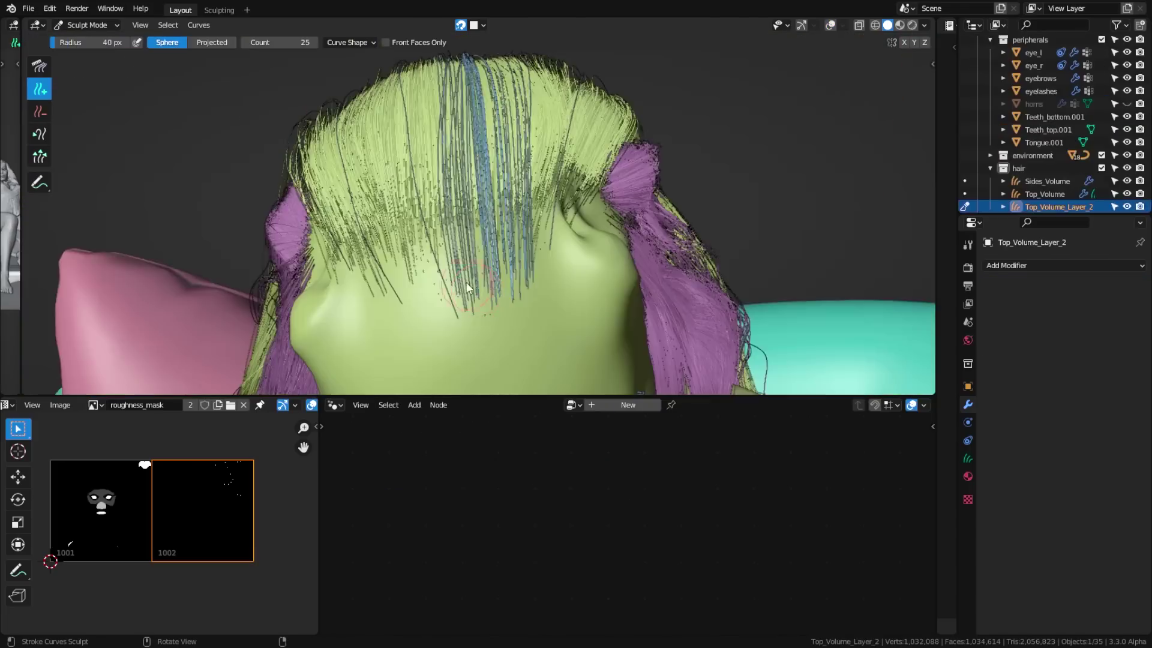
Step: Orbit the view around the finished curly-hair character's strands
middle_drag(462, 324, 495, 324)
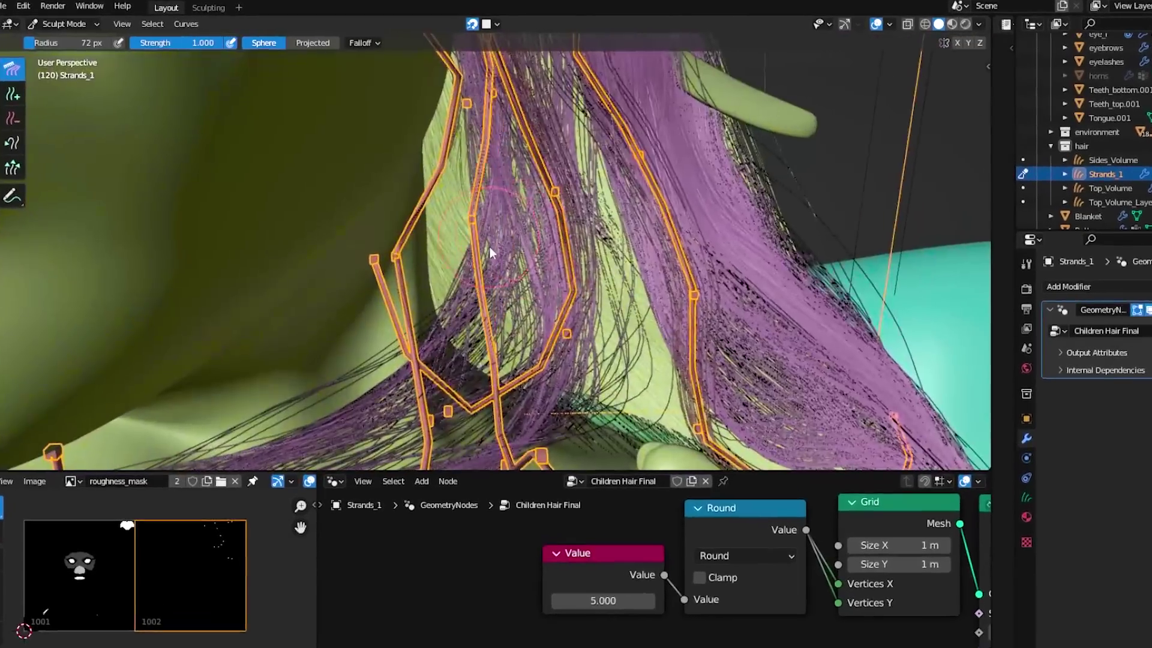
middle_drag(489, 247, 481, 256)
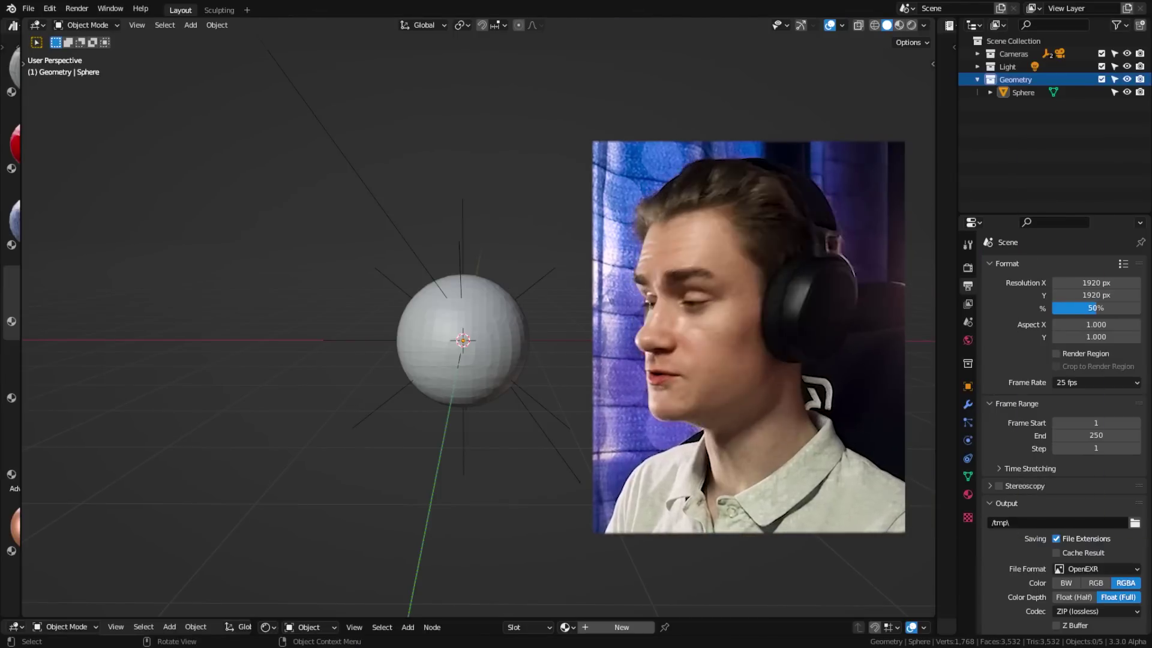
Step: Add an Empty Hair curves object, switch it to Sculpt Mode, and show the sculpt brushes
key(shift+a)
mouse_move(625, 300)
mouse_move(558, 206)
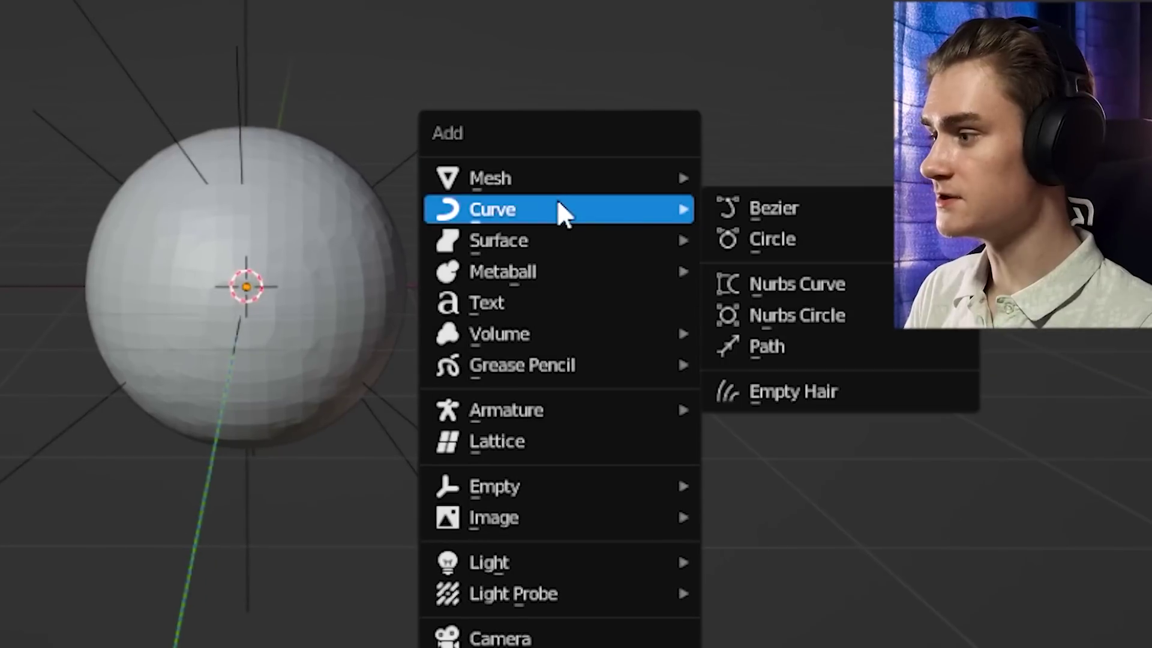
click(766, 394)
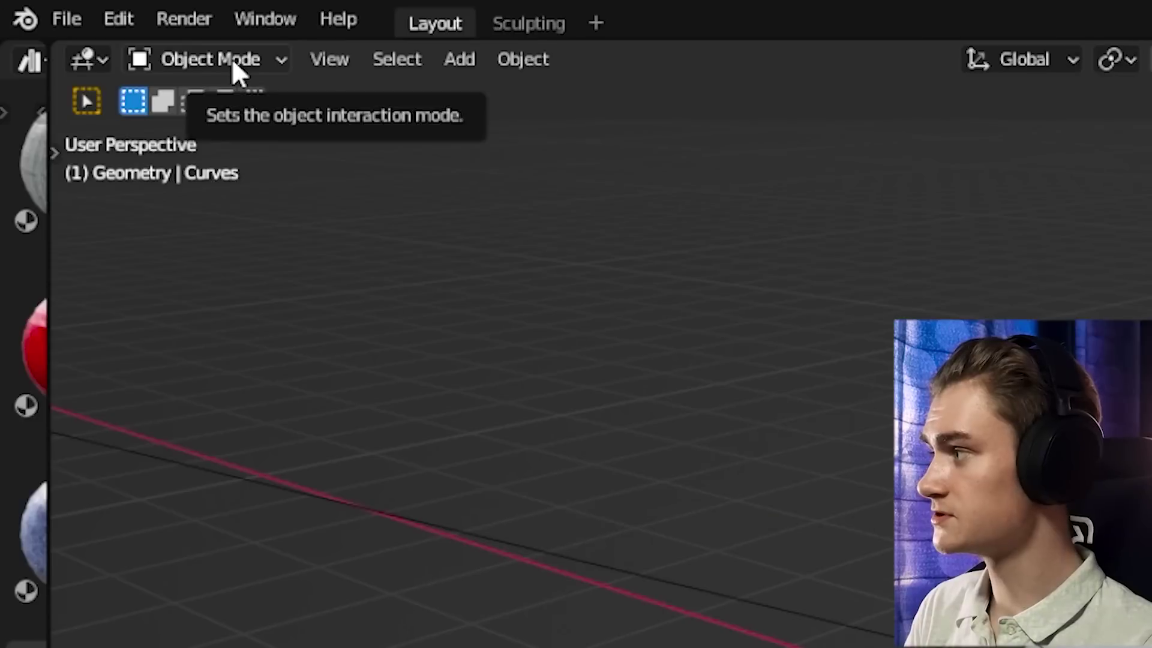
click(232, 59)
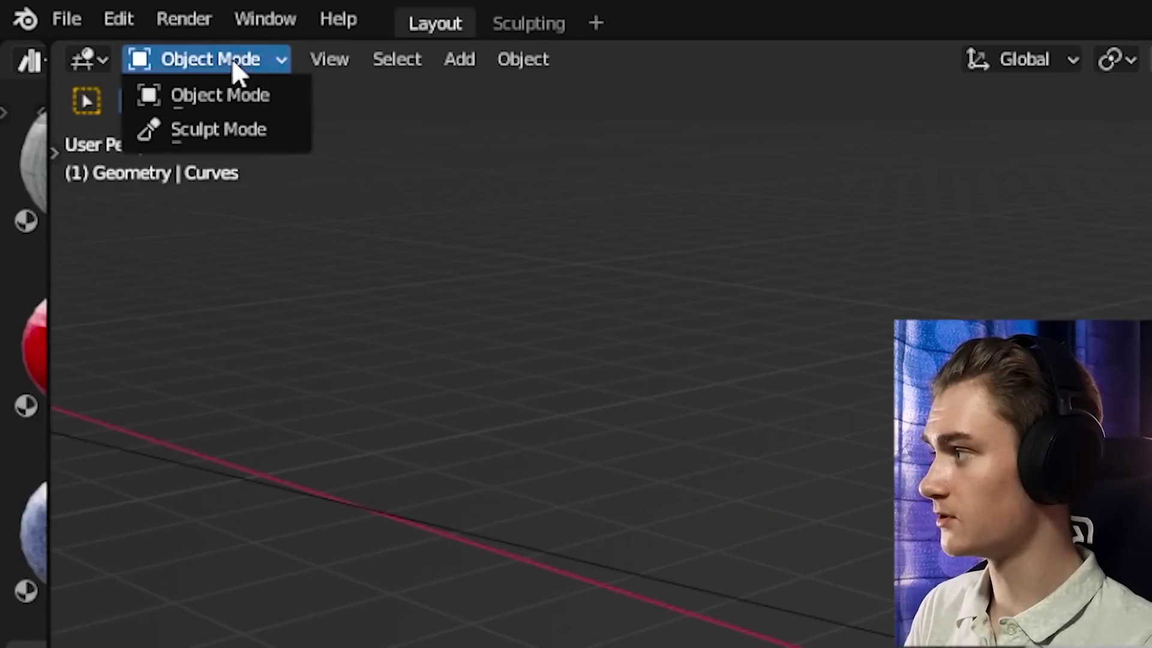
click(215, 129)
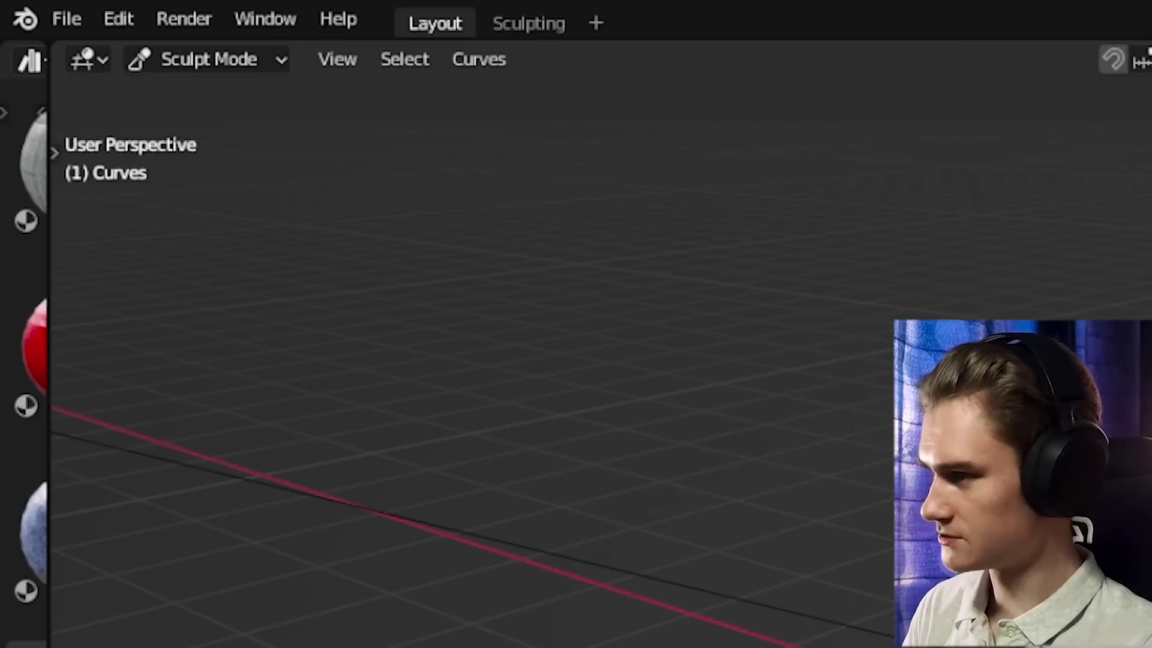
key(t)
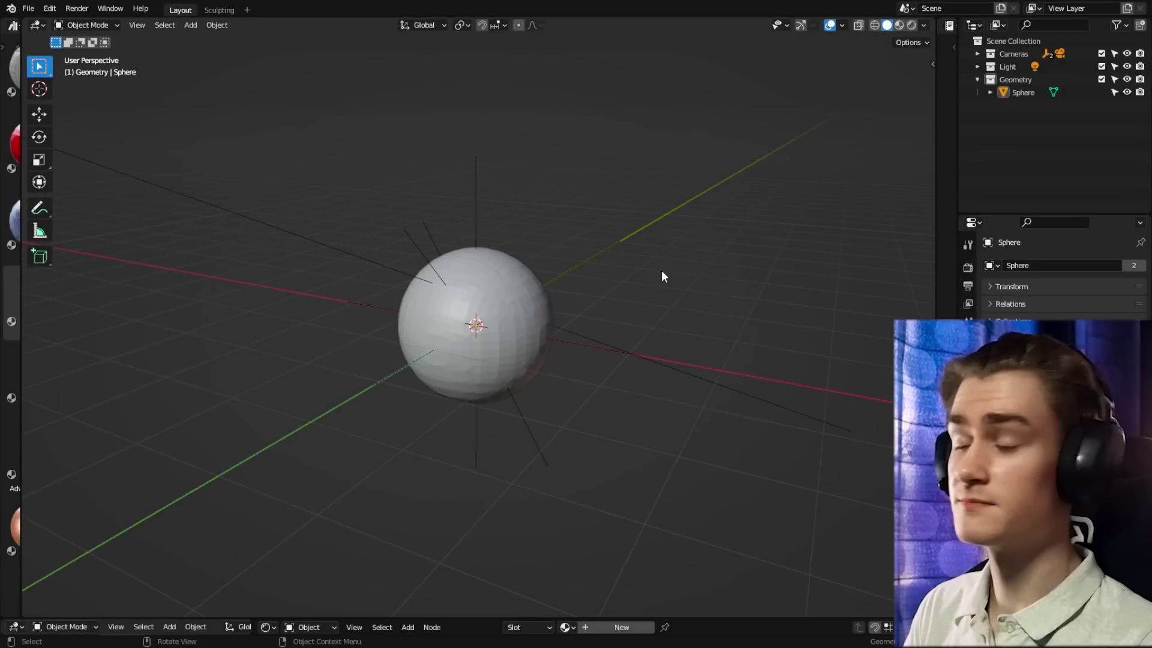
Step: Add an Empty Hair curves object for the sphere and enter curves Sculpt Mode
key(shift+a)
mouse_move(613, 269)
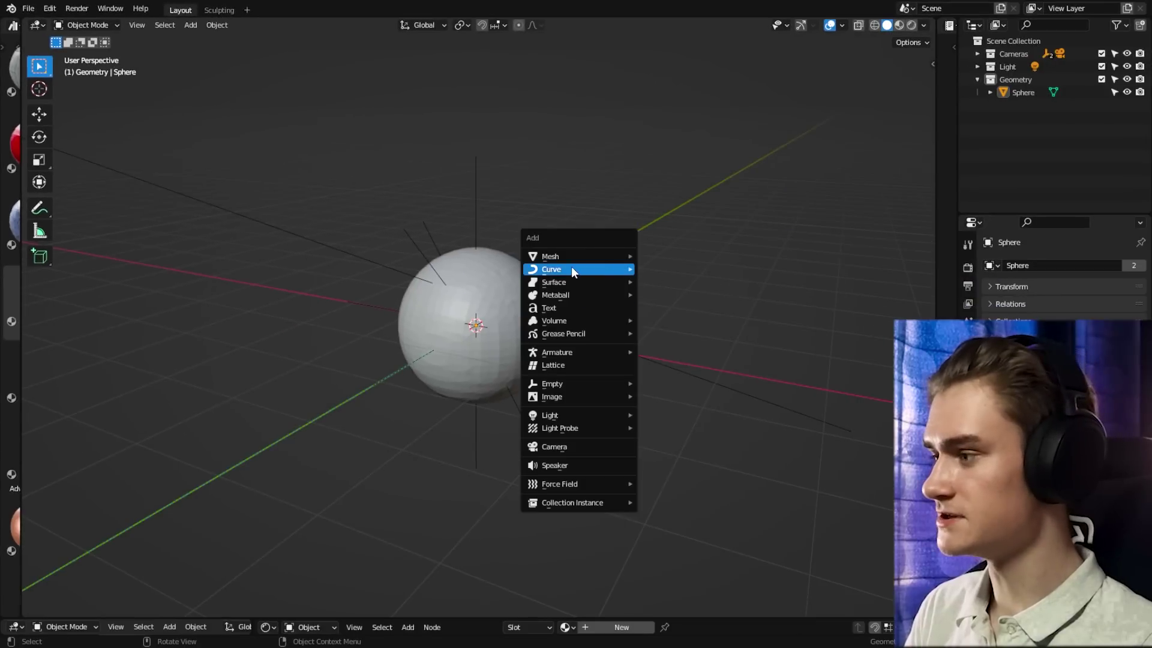
mouse_move(573, 270)
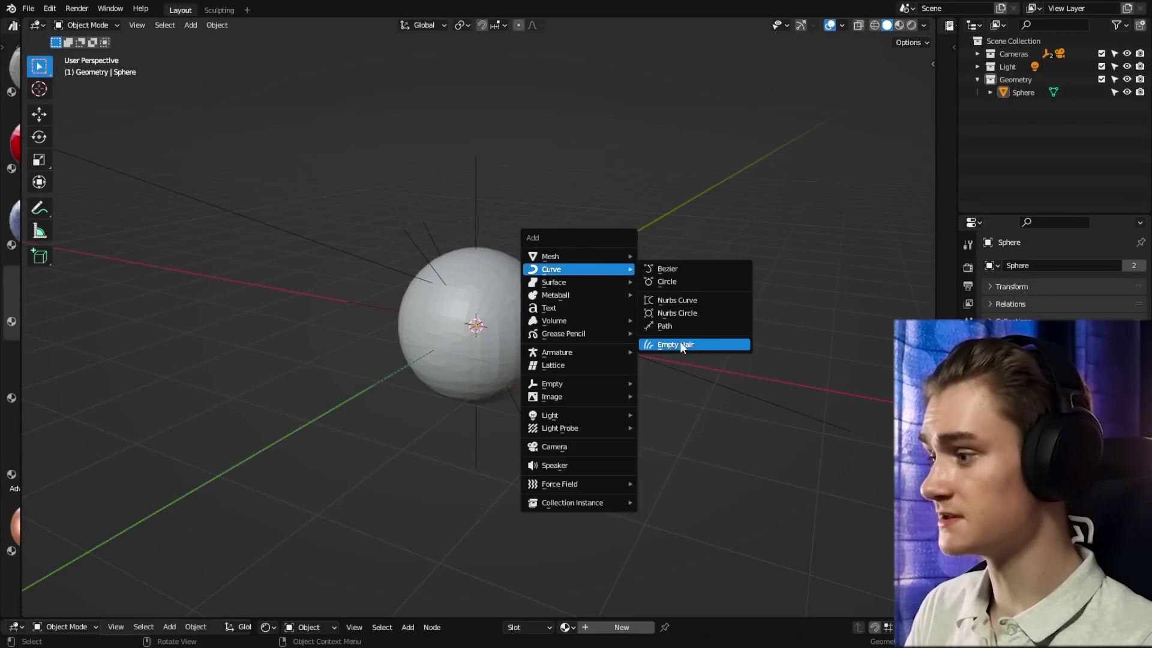
key(Escape)
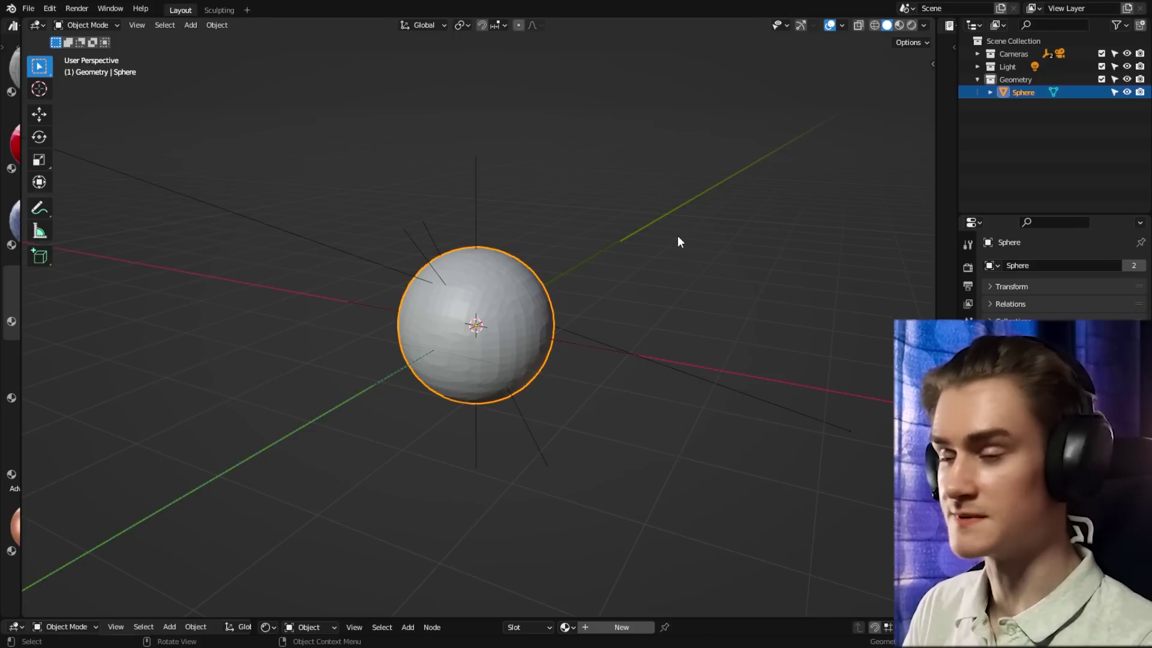
key(shift+a)
mouse_move(624, 234)
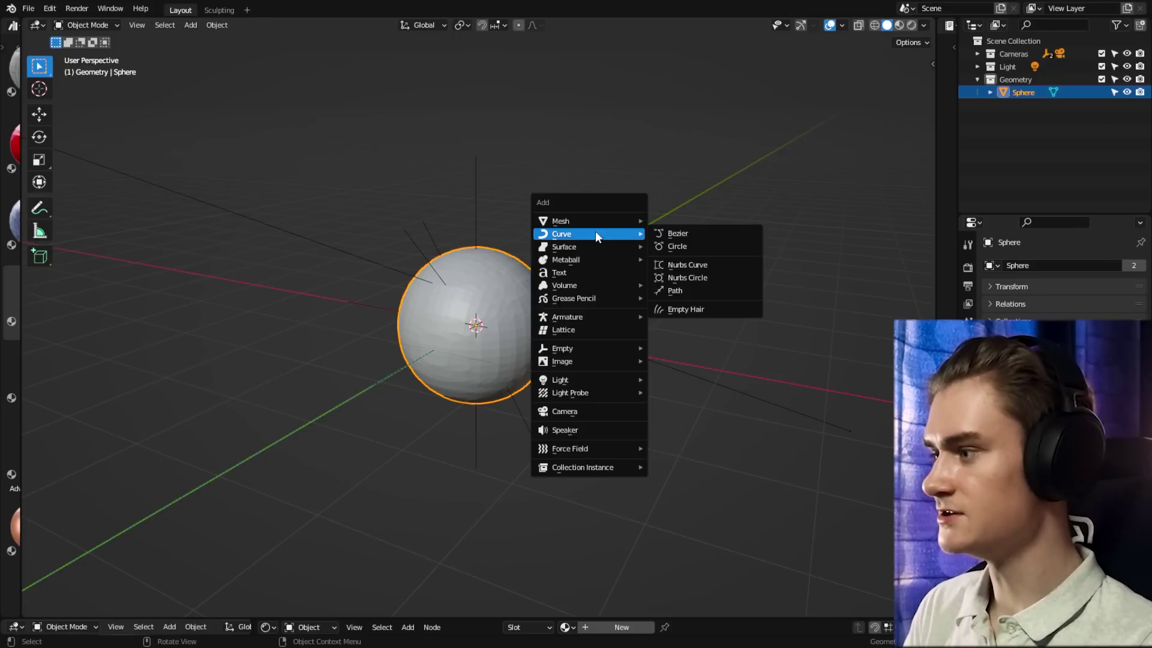
click(687, 309)
key(ctrl+Tab)
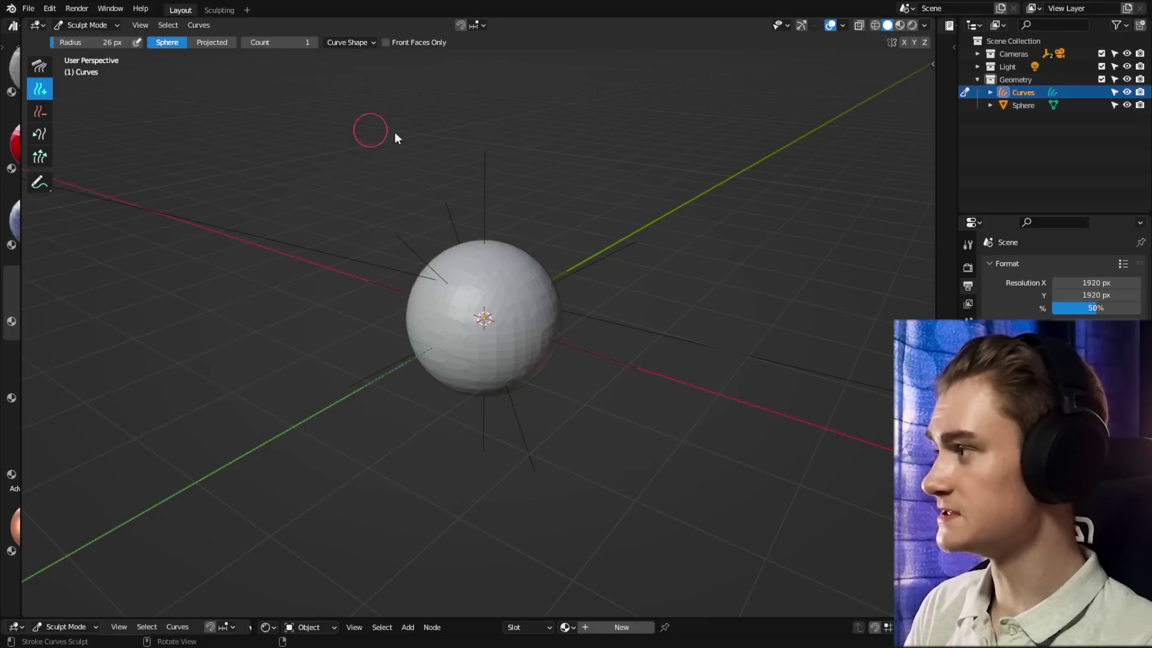
Step: Orbit and zoom in on the sphere and its new patch of hair curves
middle_drag(339, 55, 583, 319)
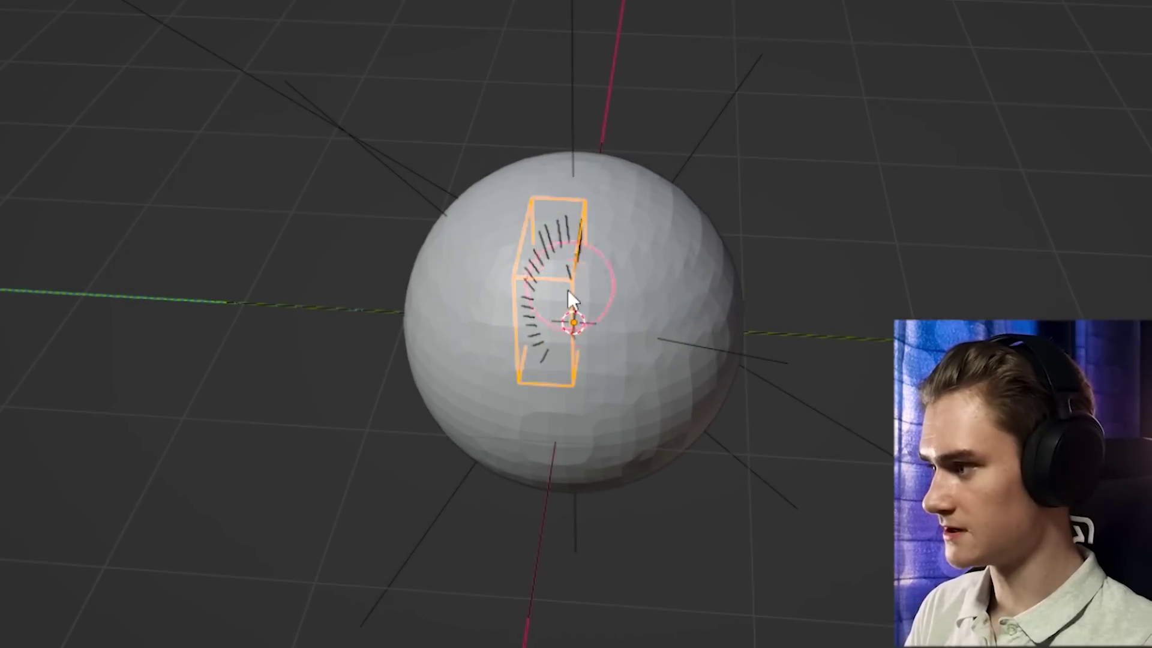
middle_drag(632, 253, 818, 237)
scroll(785, 250, up, 2)
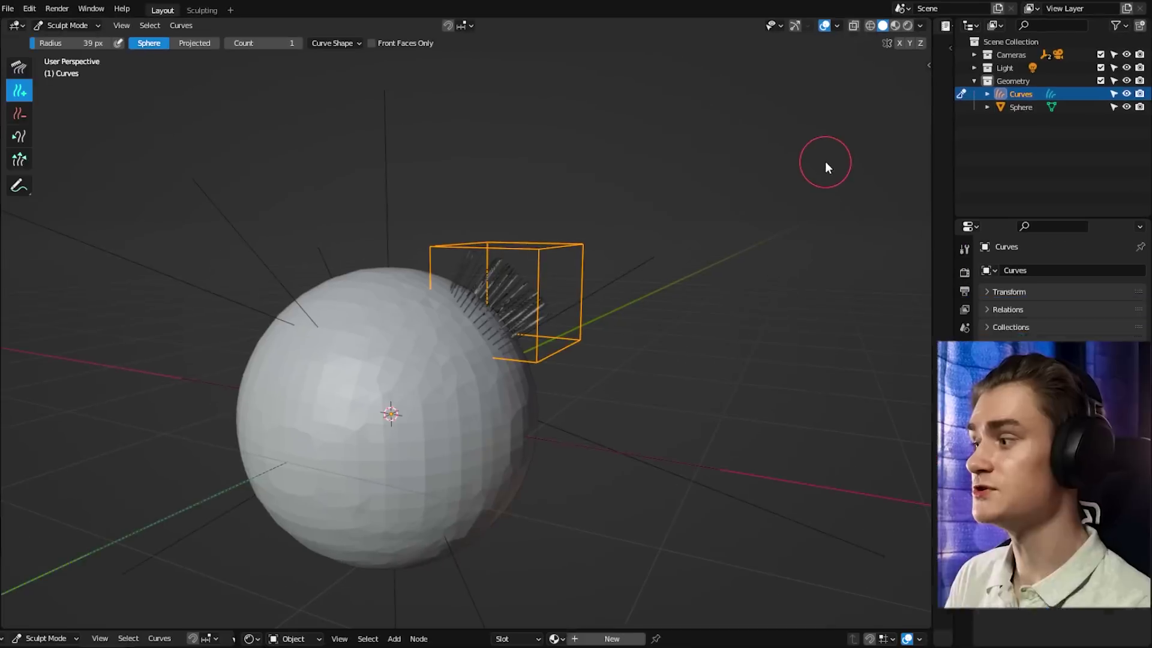
middle_drag(664, 252, 489, 324)
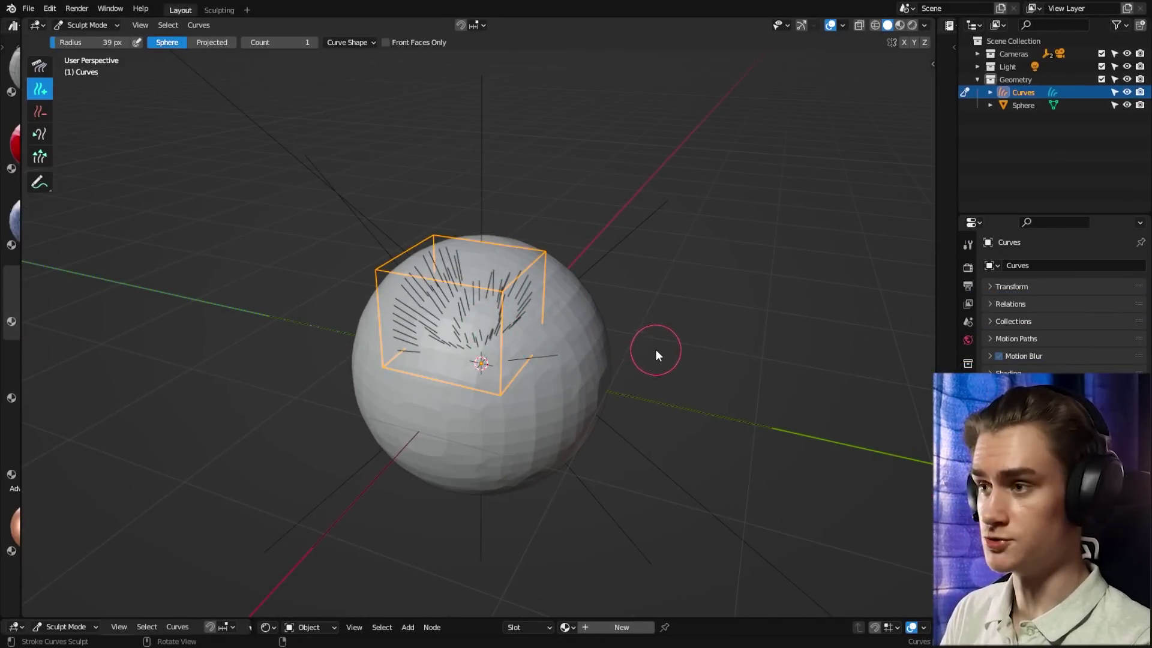
Step: Use Comb and Snake Hook to pull the strand tips out into a sweeping tuft
click(40, 66)
mouse_move(583, 343)
middle_down()
mouse_move(614, 276)
mouse_move(577, 281)
mouse_move(606, 314)
mouse_move(584, 347)
mouse_move(312, 252)
middle_up()
click(42, 135)
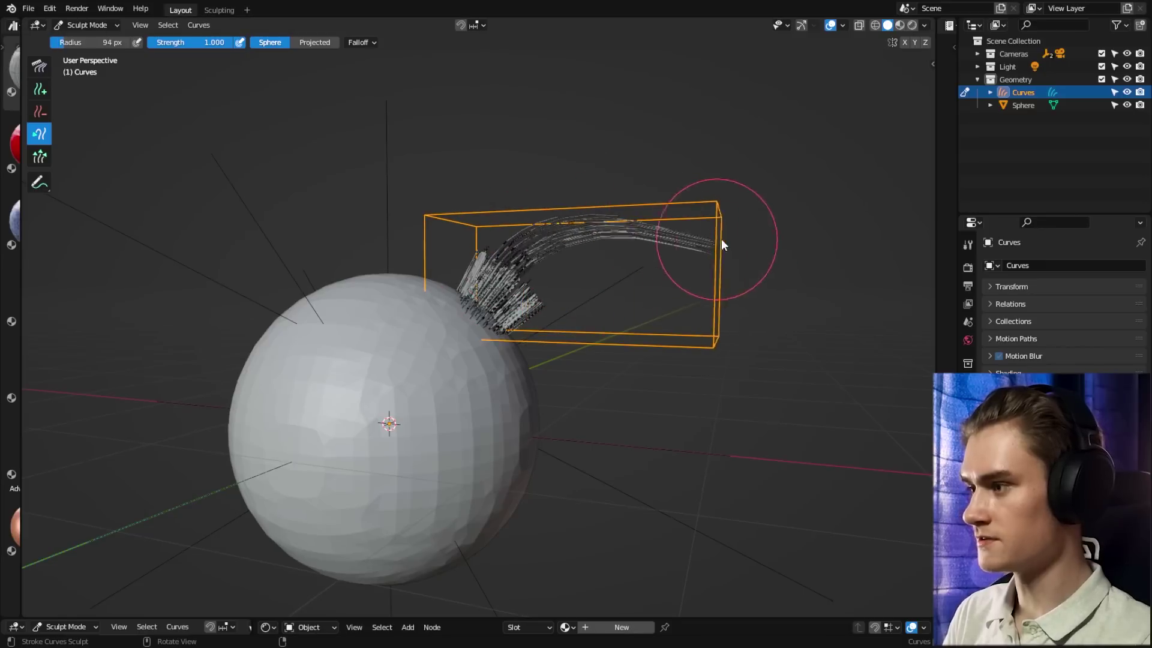
mouse_move(721, 242)
mouse_down()
mouse_move(761, 117)
mouse_move(741, 178)
mouse_up()
click(44, 156)
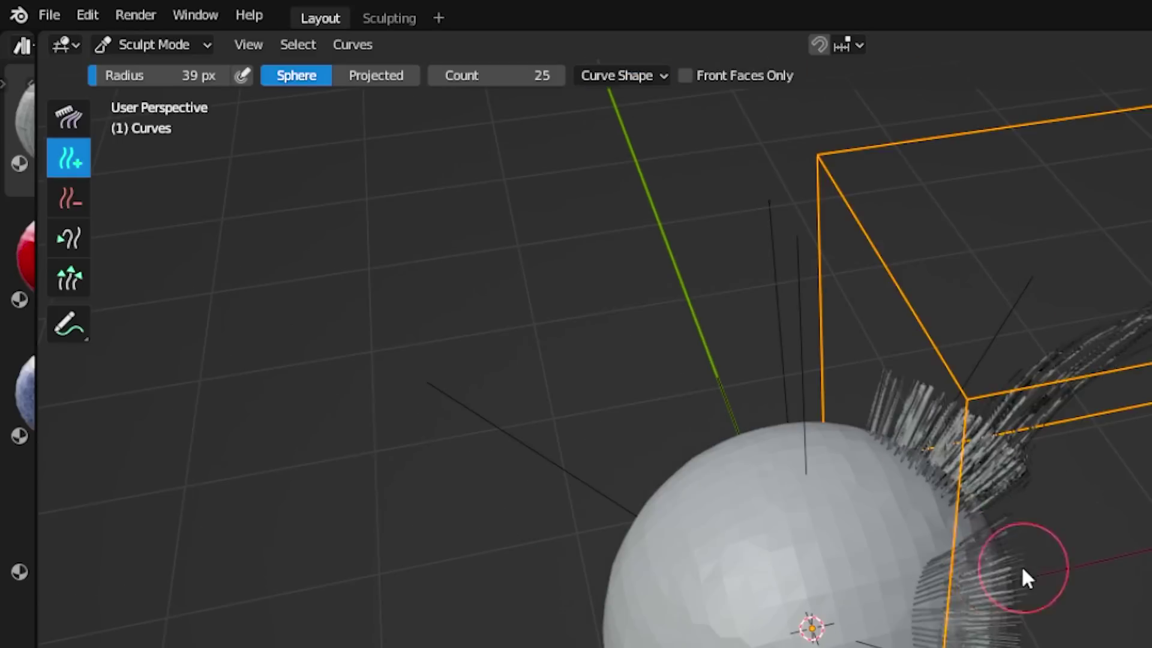
Step: Paint dense new hair curves across the sphere and set four points per new curve
mouse_move(1021, 566)
mouse_down()
mouse_move(1004, 532)
mouse_move(927, 494)
mouse_move(952, 490)
mouse_move(700, 575)
mouse_move(933, 498)
mouse_move(800, 534)
mouse_up()
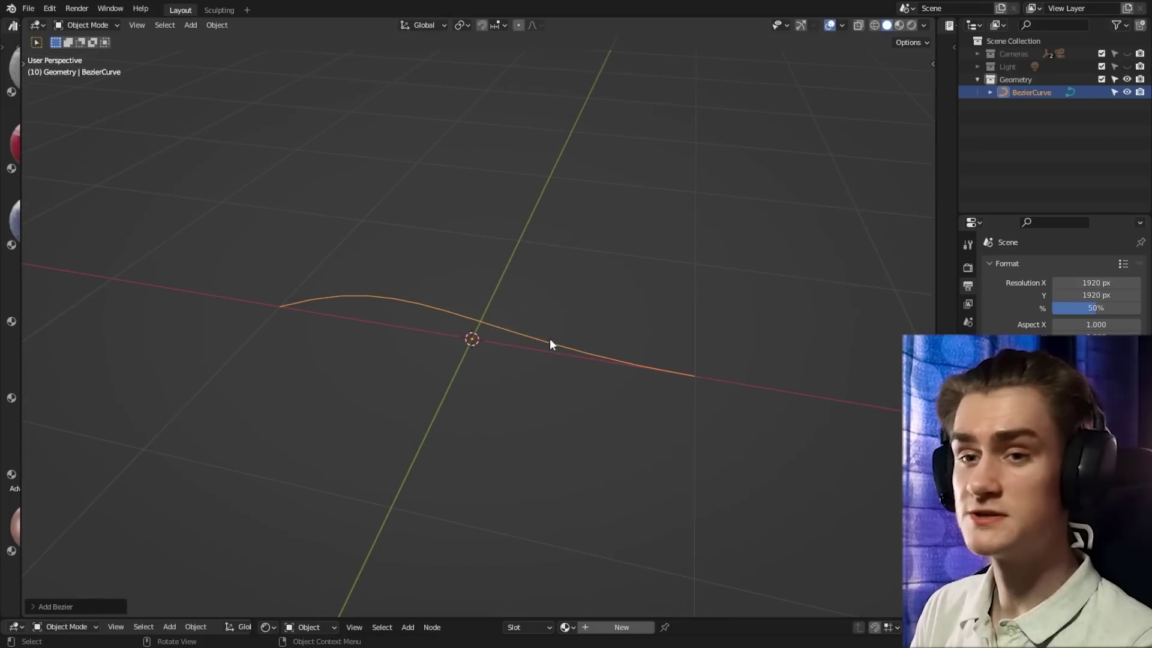
key(Tab)
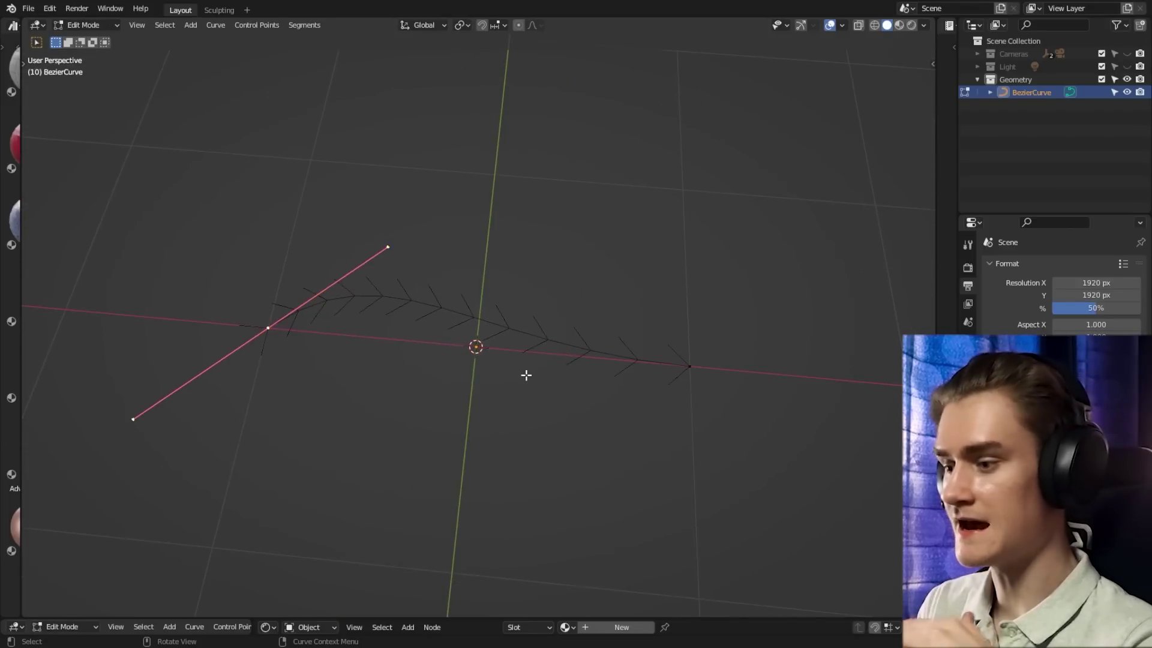
key(F3)
key(Return)
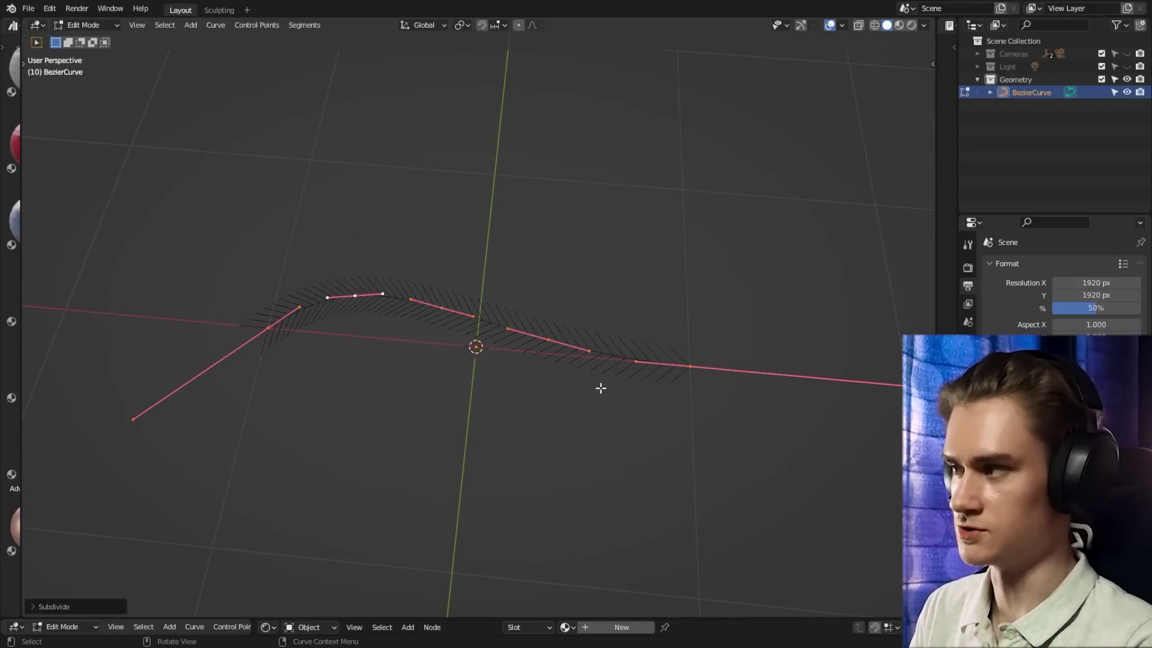
key(g)
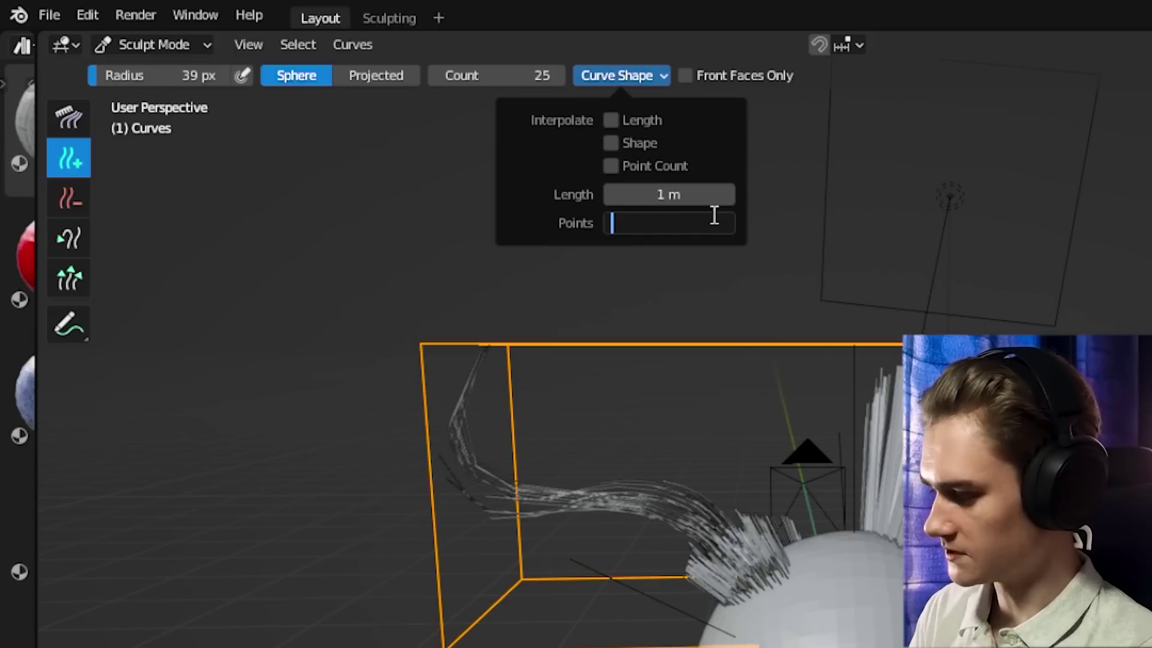
text(4)
key(Return)
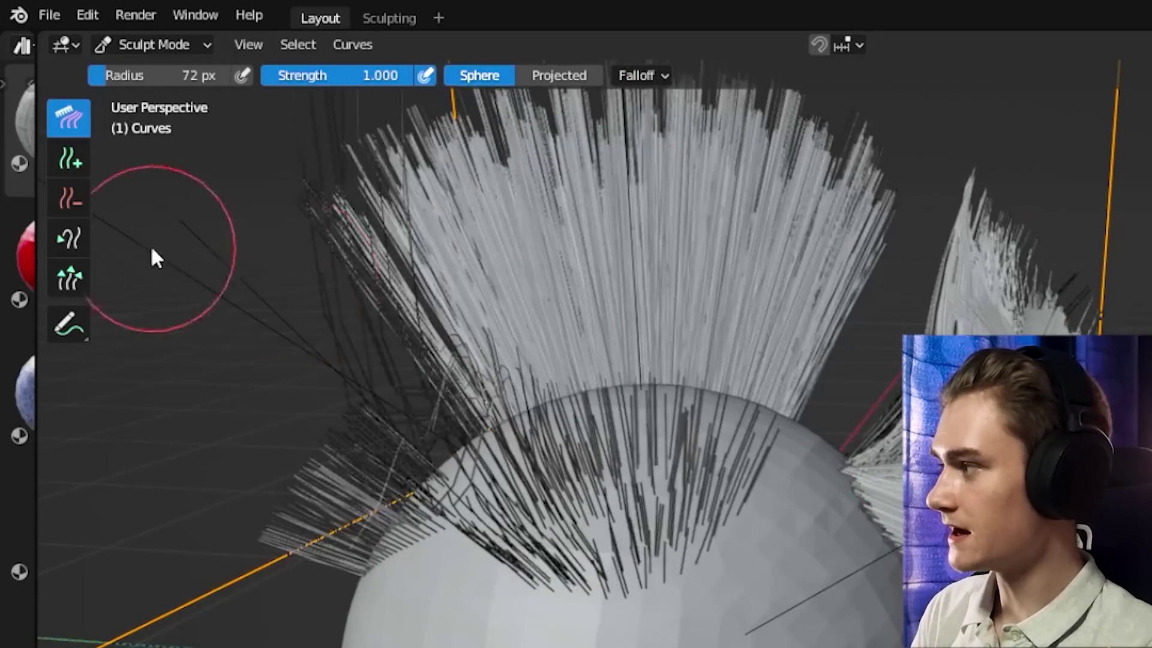
Step: Comb the hair tuft into an upward curl and view it from another angle
key(shift+space)
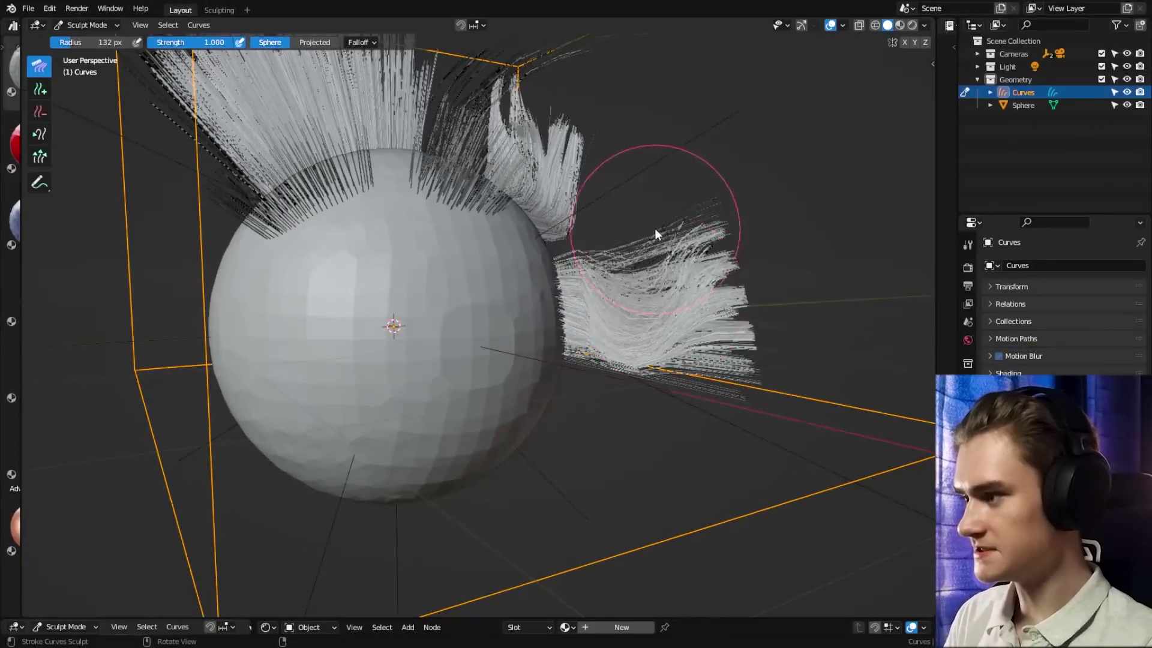
scroll(729, 308, up, 2)
mouse_move(736, 330)
mouse_down()
mouse_move(712, 306)
mouse_move(715, 280)
mouse_up()
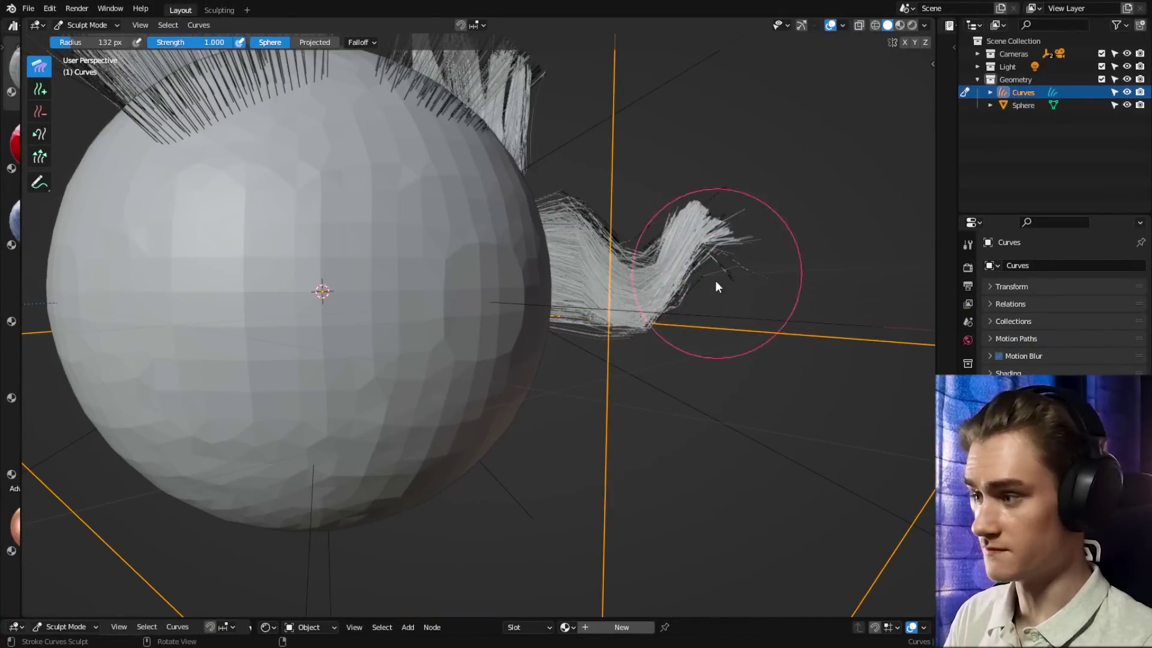
scroll(723, 267, up, 8)
middle_drag(731, 259, 602, 297)
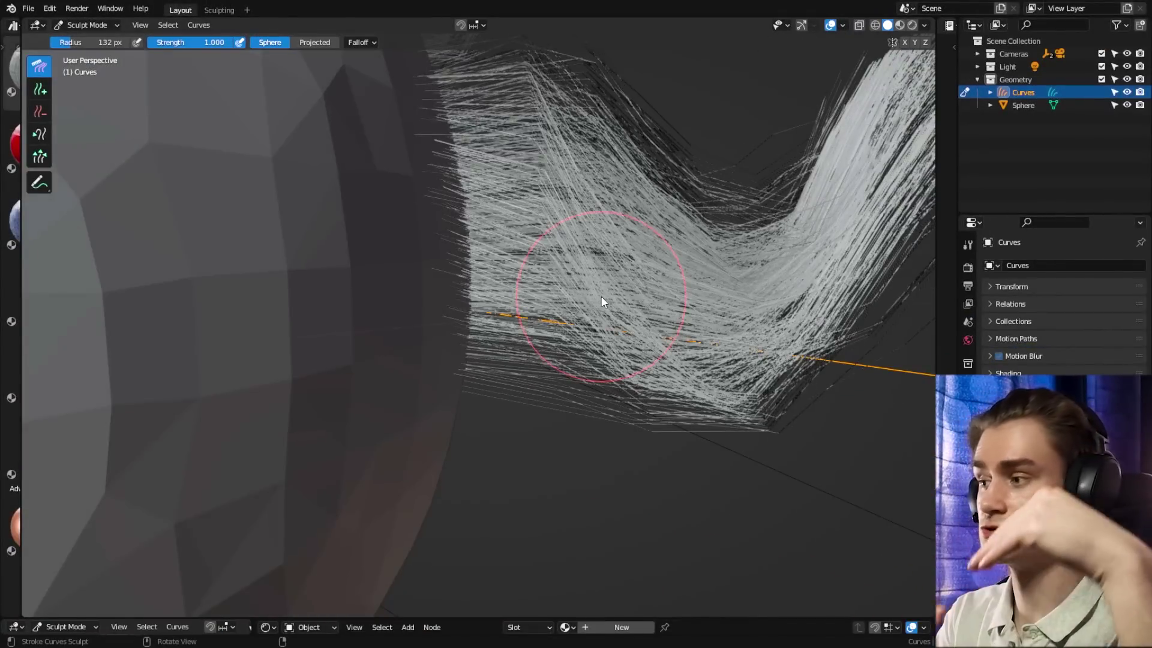
scroll(642, 240, down, 6)
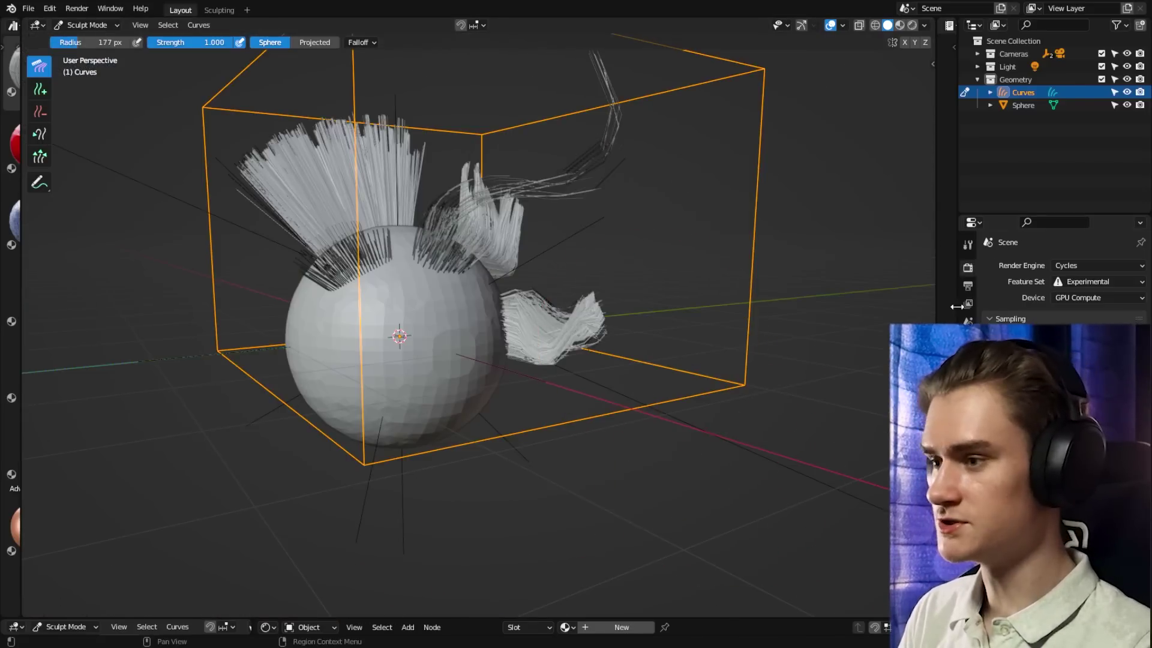
Step: In Render Properties, set Curves Viewport Display Additional Subdiv to 3
scroll(1048, 462, down, 4)
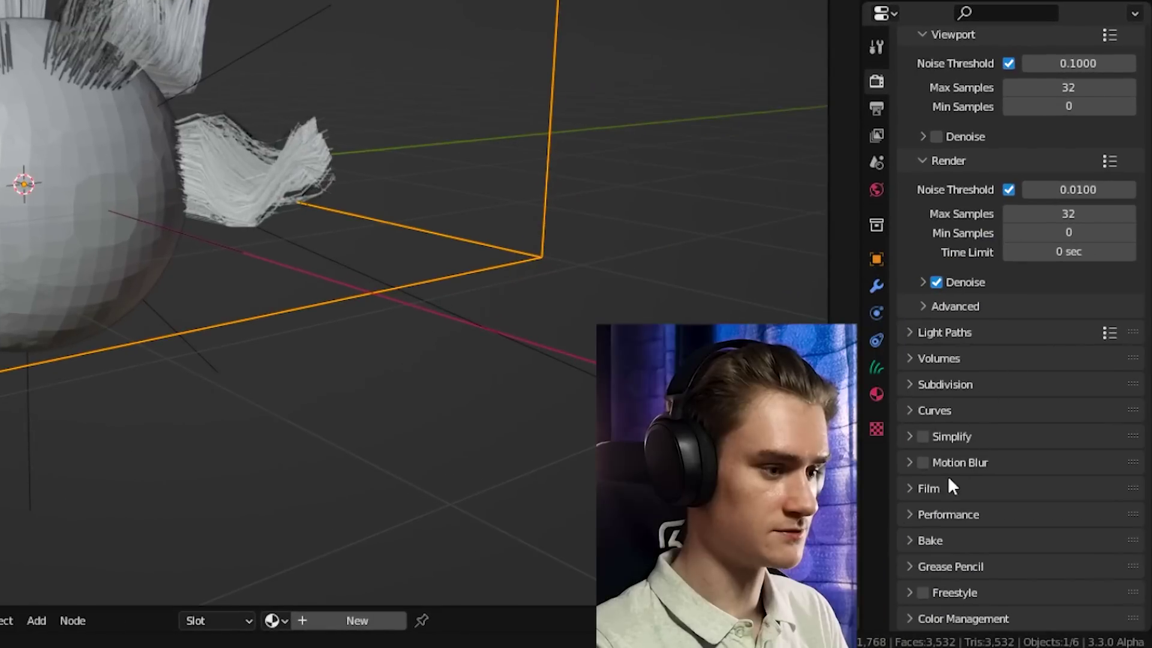
click(927, 410)
scroll(934, 360, down, 5)
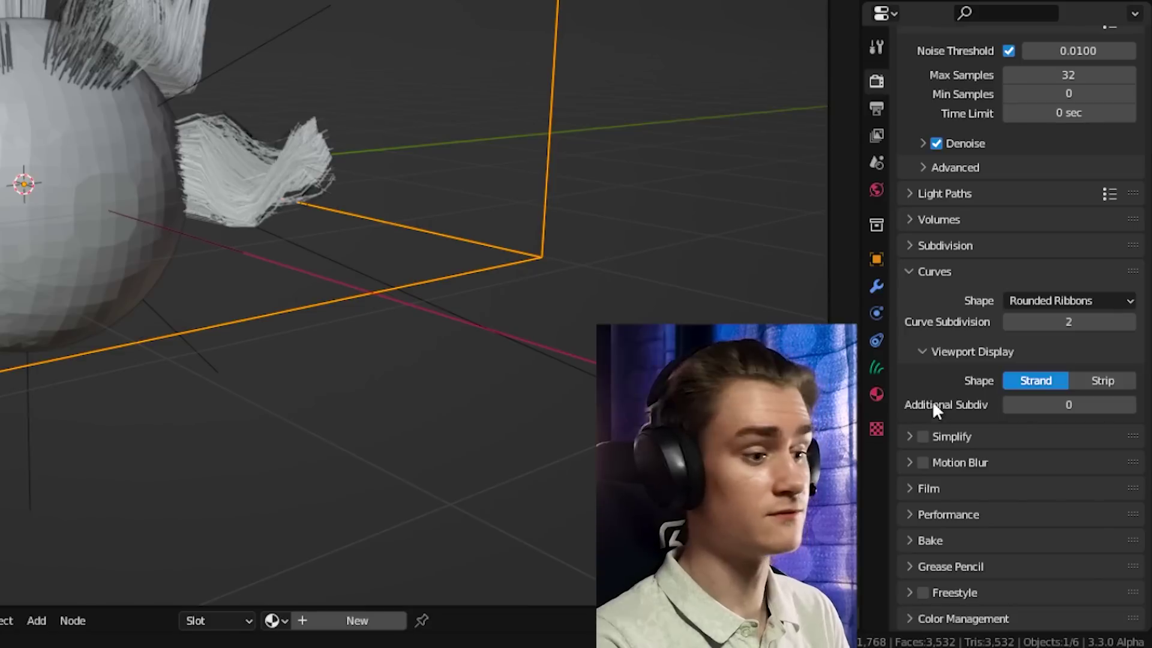
scroll(347, 174, up, 3)
ctrl+scroll(347, 183, right, 2)
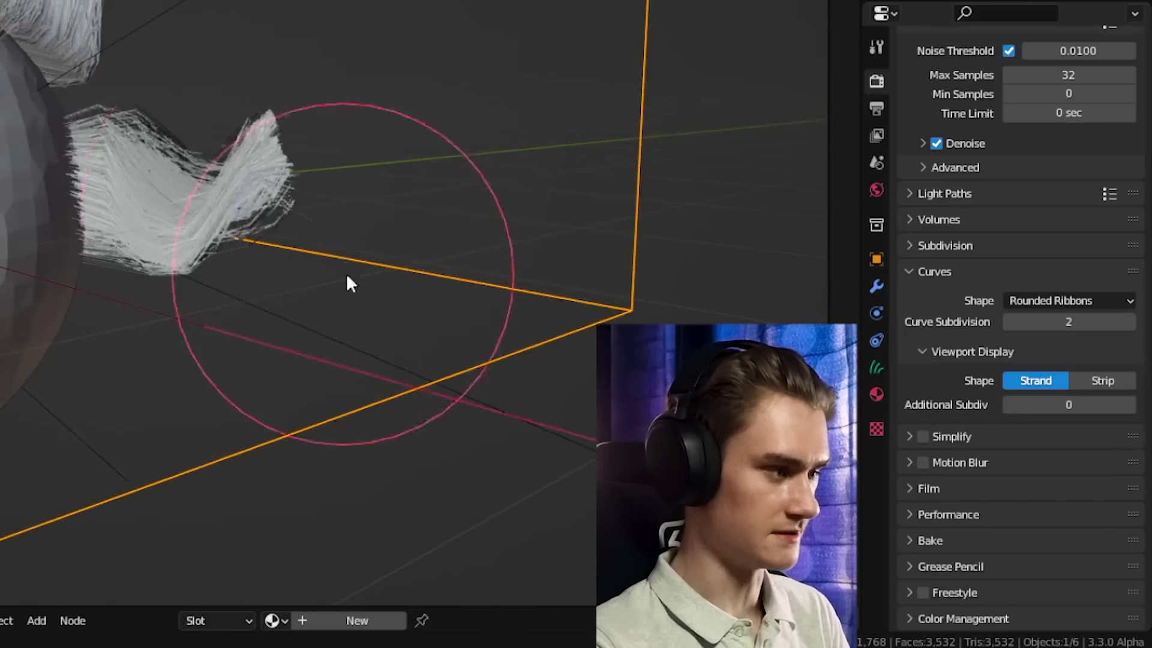
scroll(347, 283, down, 1)
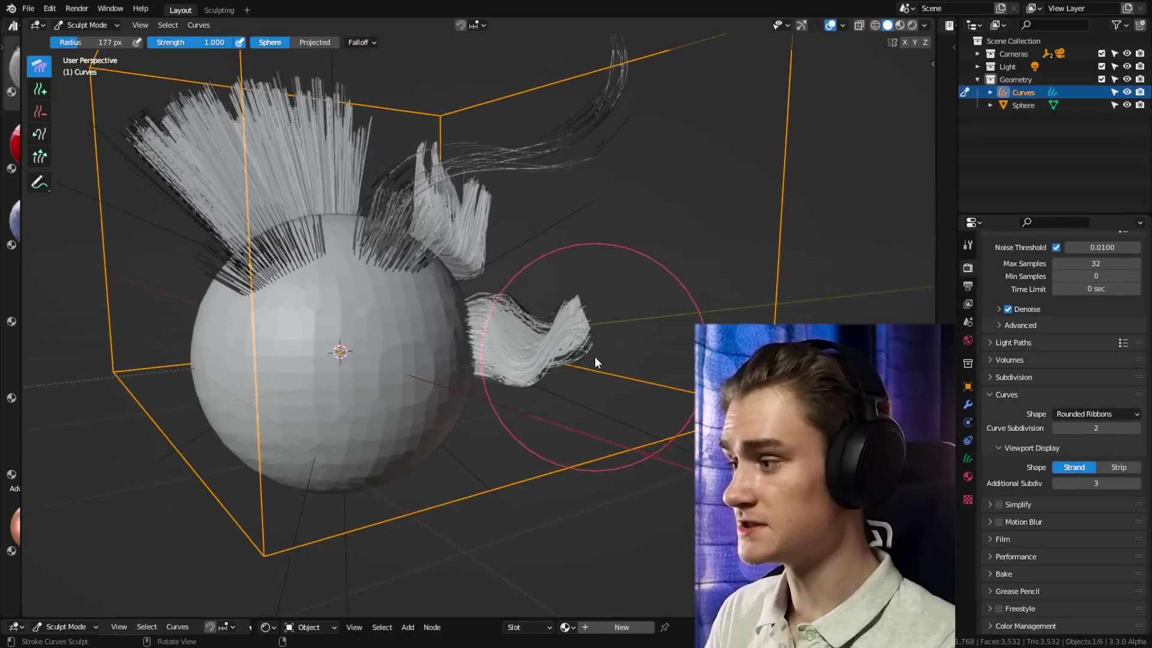
middle_drag(595, 359, 586, 355)
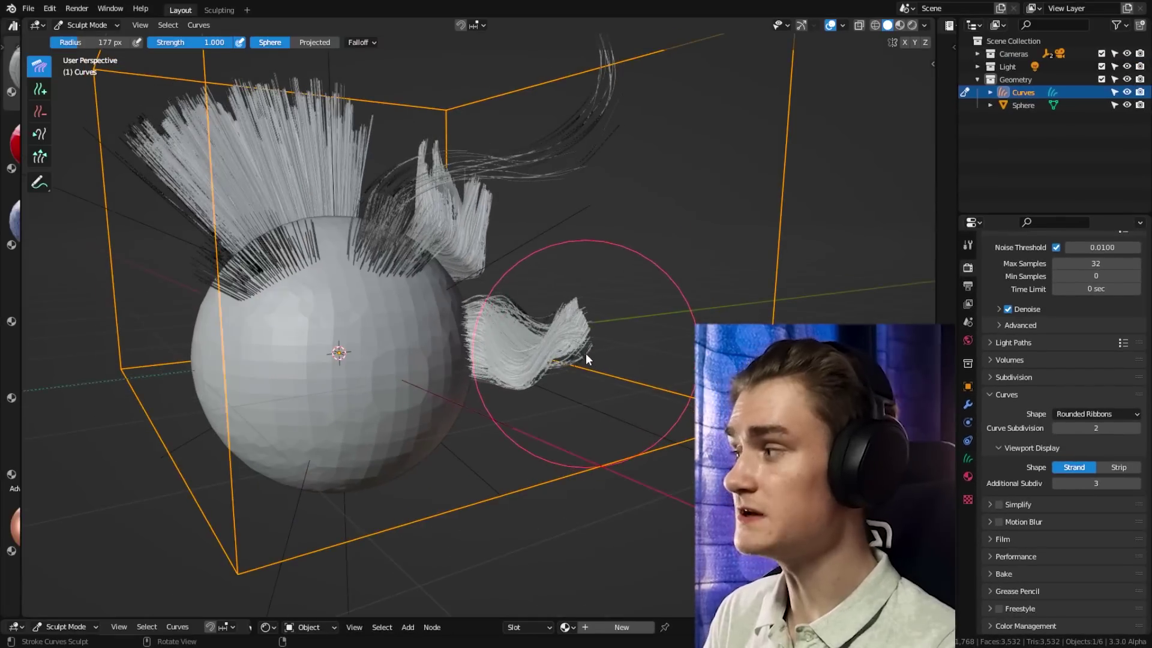
scroll(586, 354, up, 3)
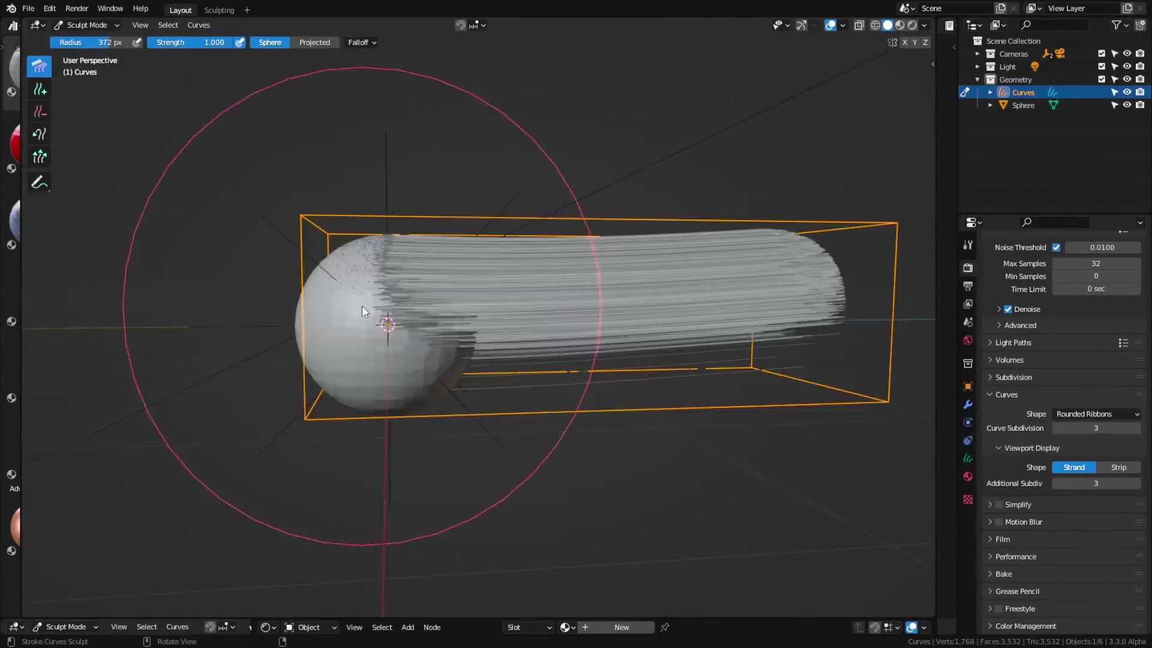
Step: Comb the radiating strands downward so long hair drapes around the sphere
mouse_move(362, 311)
middle_down()
mouse_move(617, 309)
mouse_move(560, 395)
mouse_move(457, 319)
mouse_move(559, 361)
mouse_move(606, 337)
mouse_move(393, 399)
mouse_move(570, 466)
mouse_move(396, 462)
mouse_move(579, 348)
mouse_move(696, 488)
mouse_move(450, 353)
mouse_move(447, 217)
mouse_move(400, 394)
mouse_move(527, 376)
mouse_move(532, 283)
mouse_move(563, 404)
mouse_move(574, 277)
mouse_move(599, 347)
mouse_move(536, 434)
mouse_move(449, 366)
middle_up()
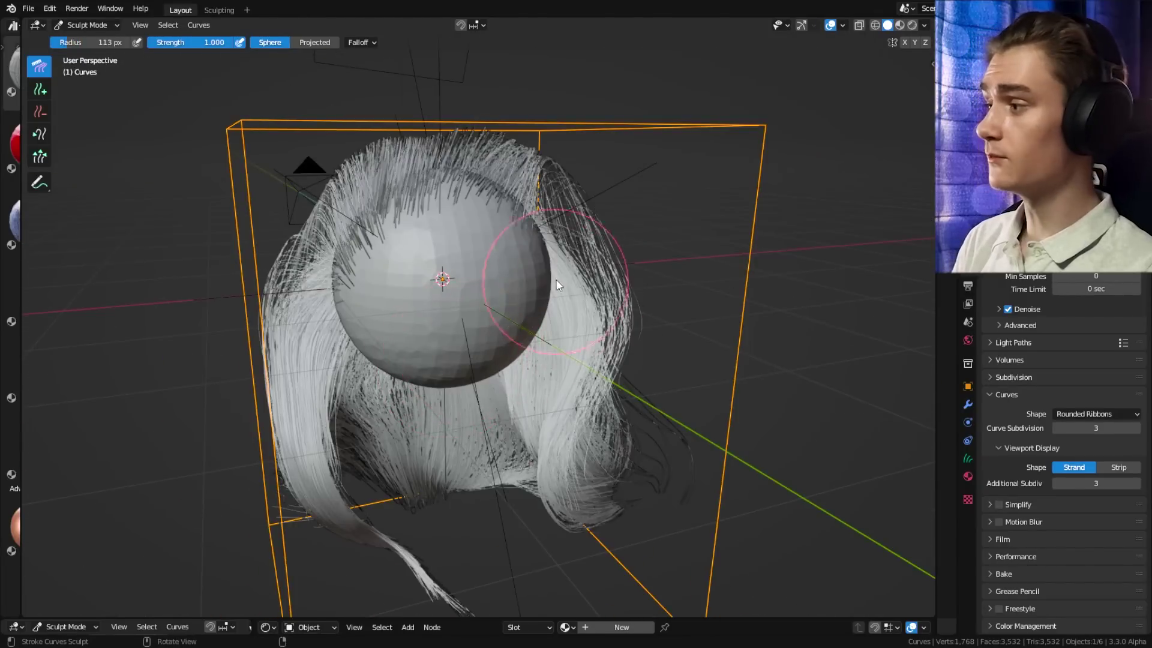
mouse_move(555, 234)
middle_down()
mouse_move(548, 283)
mouse_move(515, 303)
middle_up()
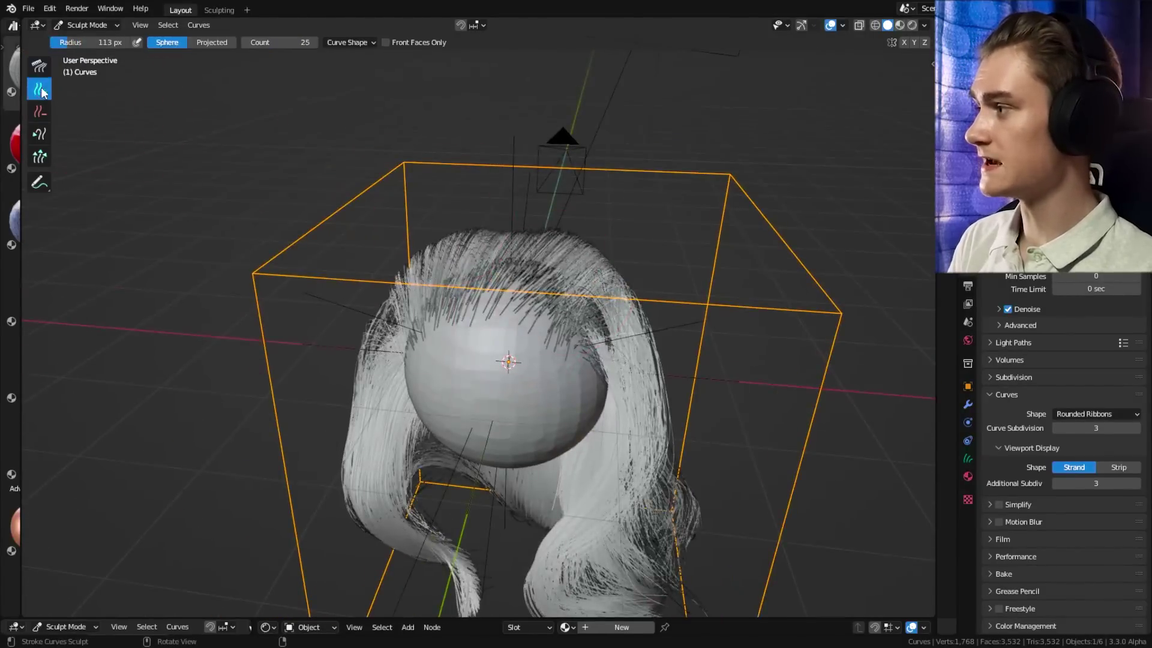
Step: Check the Add brush Curve Shape settings: 4 m length and 8 points
click(346, 41)
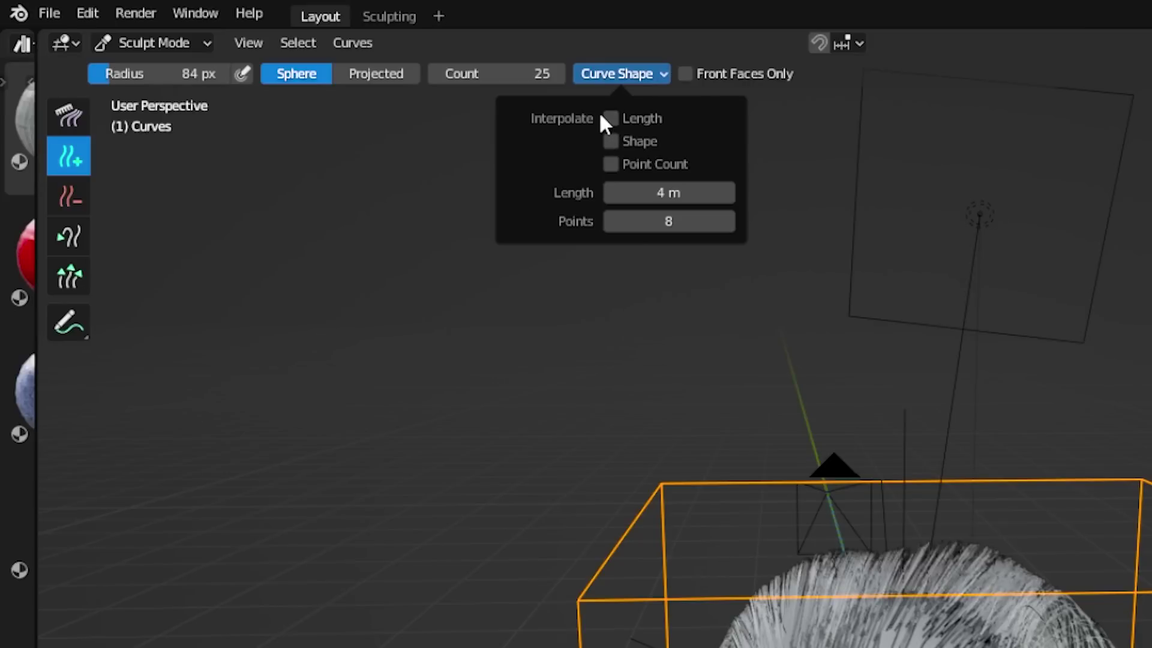
middle_drag(1014, 630, 1008, 636)
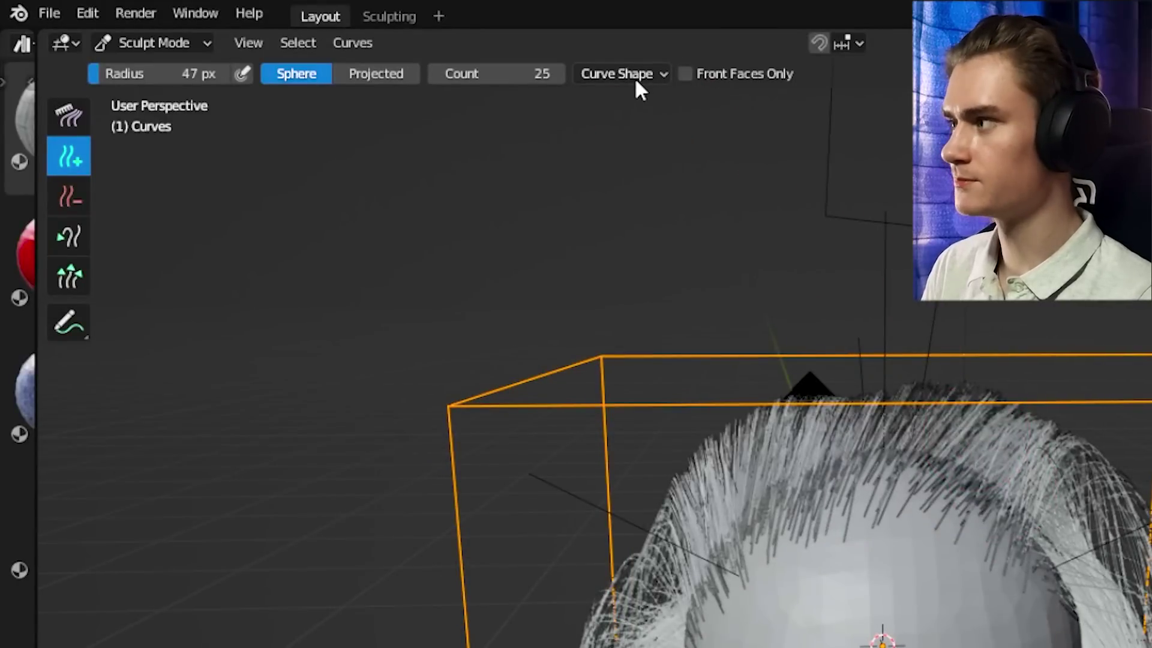
click(635, 77)
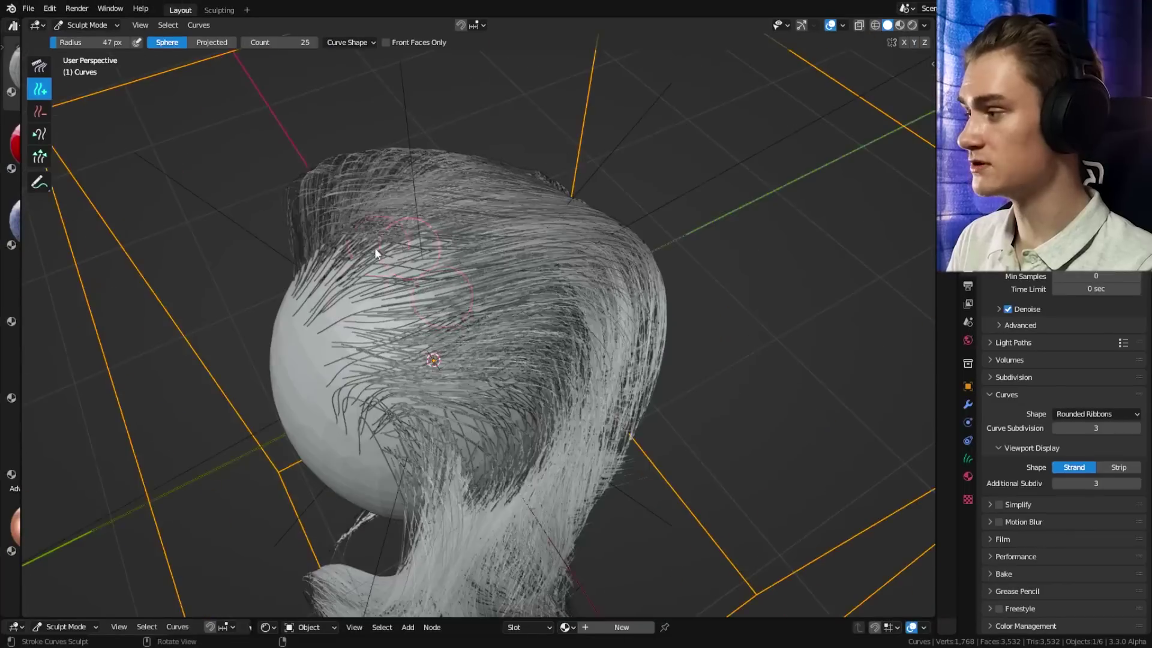
Step: Orbit around the fuller hairdo and switch back to the Comb brush
middle_drag(377, 253, 553, 329)
middle_drag(597, 373, 507, 328)
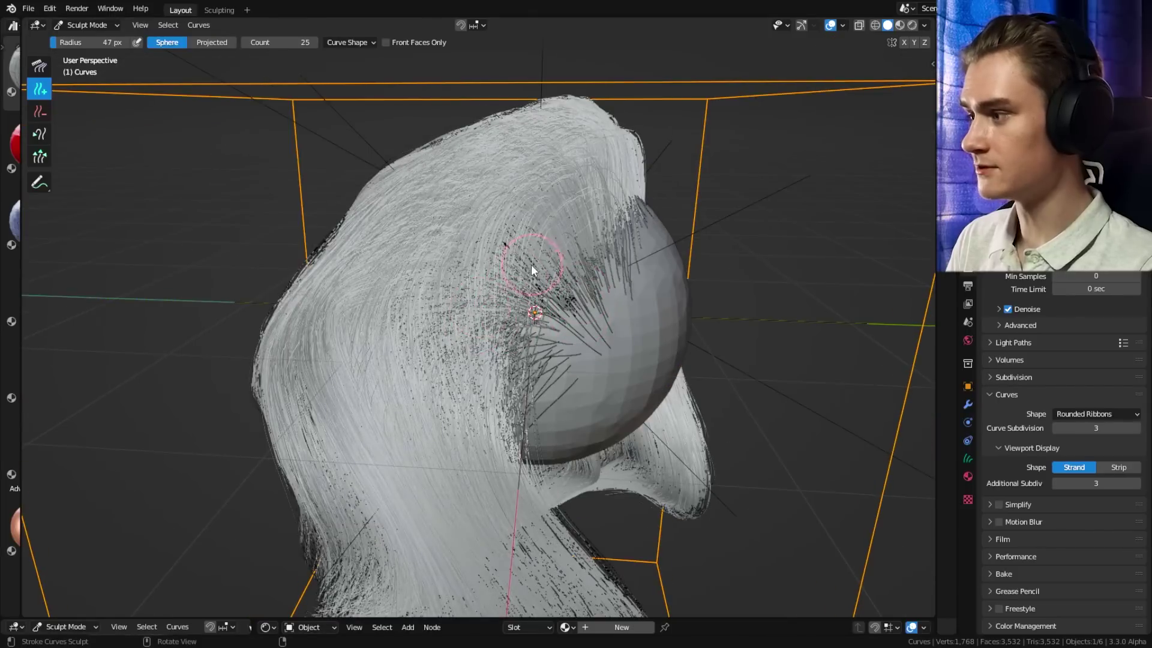
middle_drag(531, 265, 656, 183)
scroll(474, 300, down, 4)
key(c)
scroll(546, 251, up, 5)
mouse_move(548, 180)
middle_down()
mouse_move(515, 217)
mouse_move(525, 236)
mouse_move(402, 236)
mouse_move(510, 205)
mouse_move(545, 279)
mouse_move(226, 158)
middle_up()
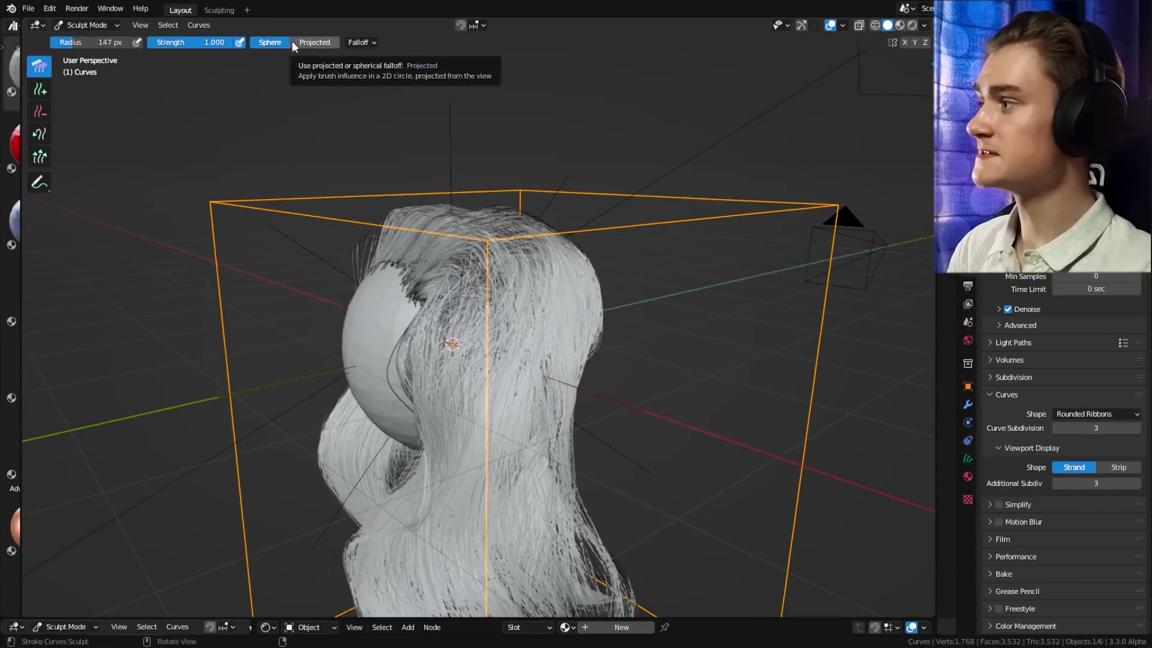
Step: Set the comb brush falloff and resize the brush radius
middle_drag(606, 359, 456, 228)
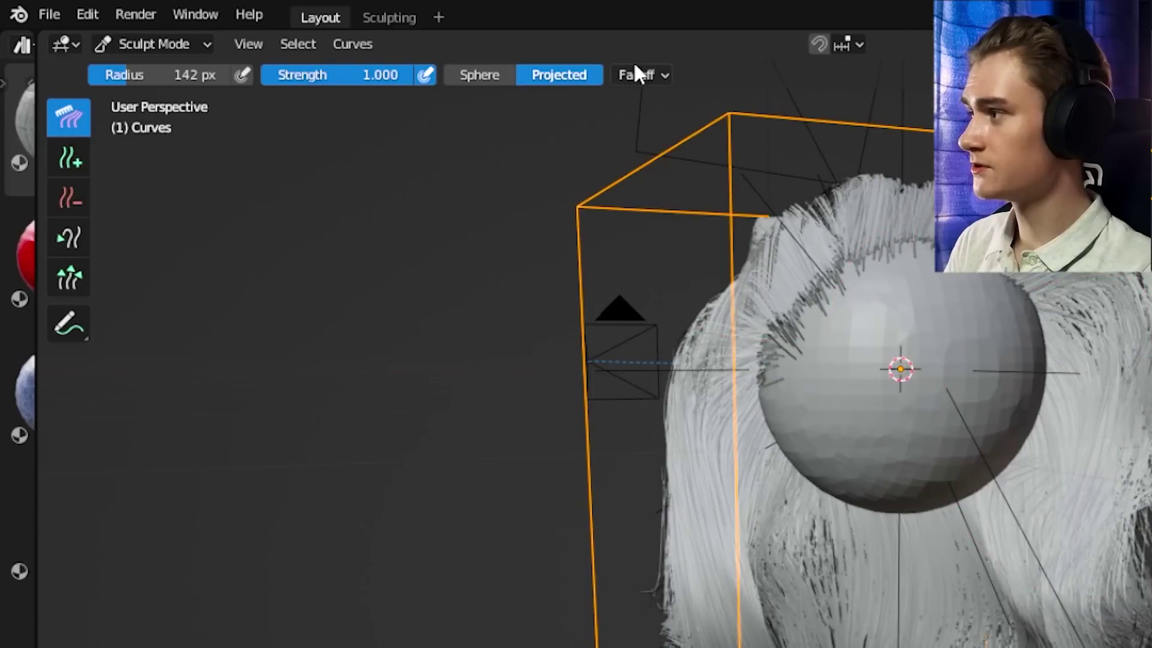
click(635, 69)
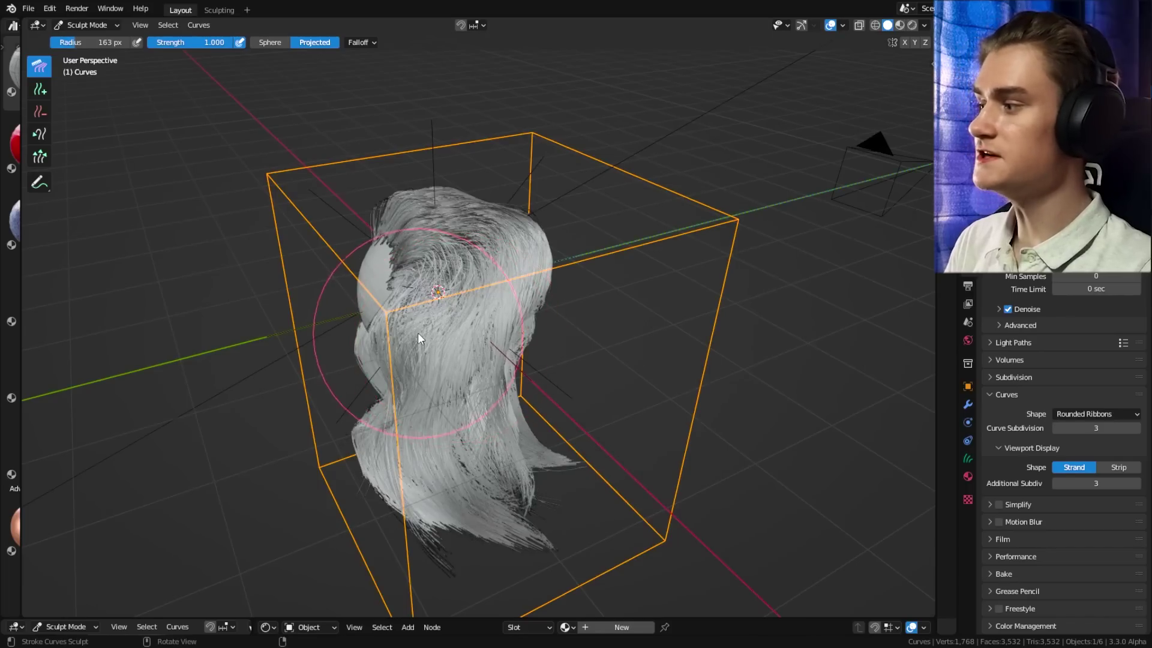
middle_drag(417, 332, 434, 322)
key(f)
click(521, 387)
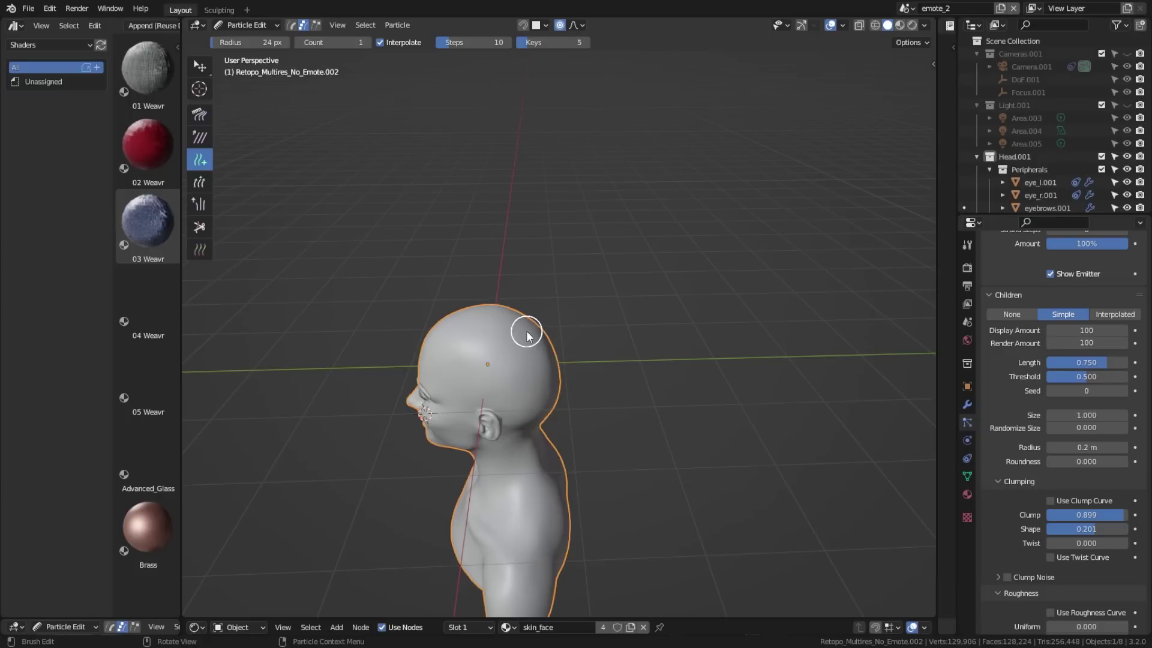
Step: Comb the strands into S-curves and long swept locks hanging around the sphere
mouse_move(527, 334)
mouse_down()
mouse_move(762, 66)
mouse_move(604, 282)
mouse_move(676, 184)
mouse_up()
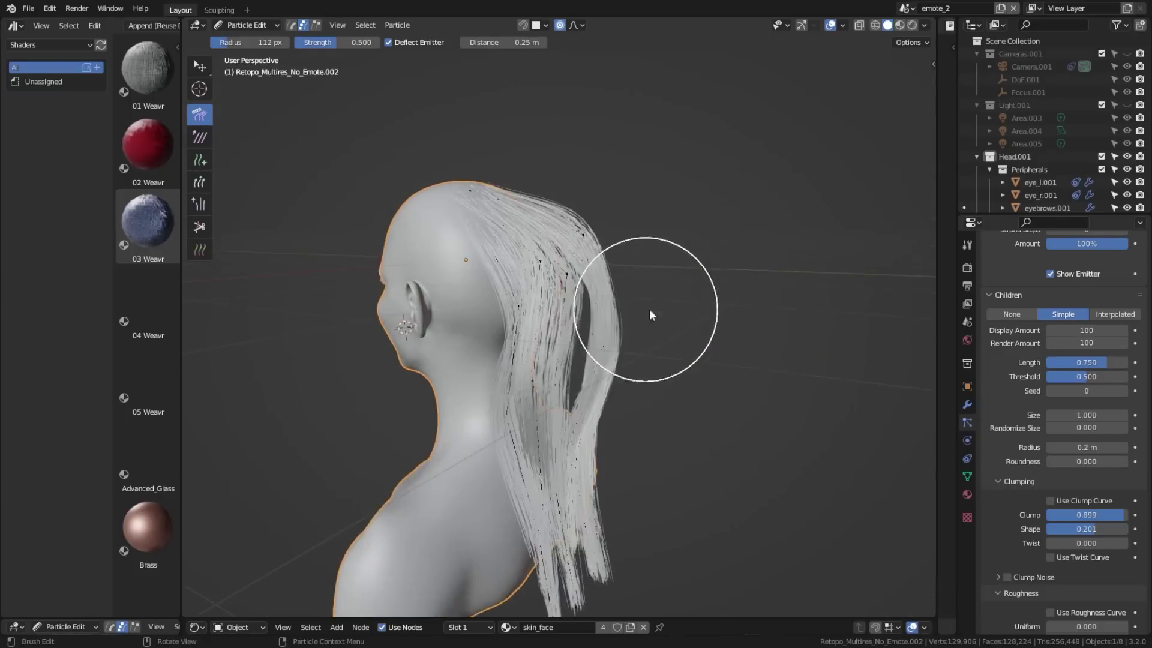
middle_drag(649, 308, 730, 321)
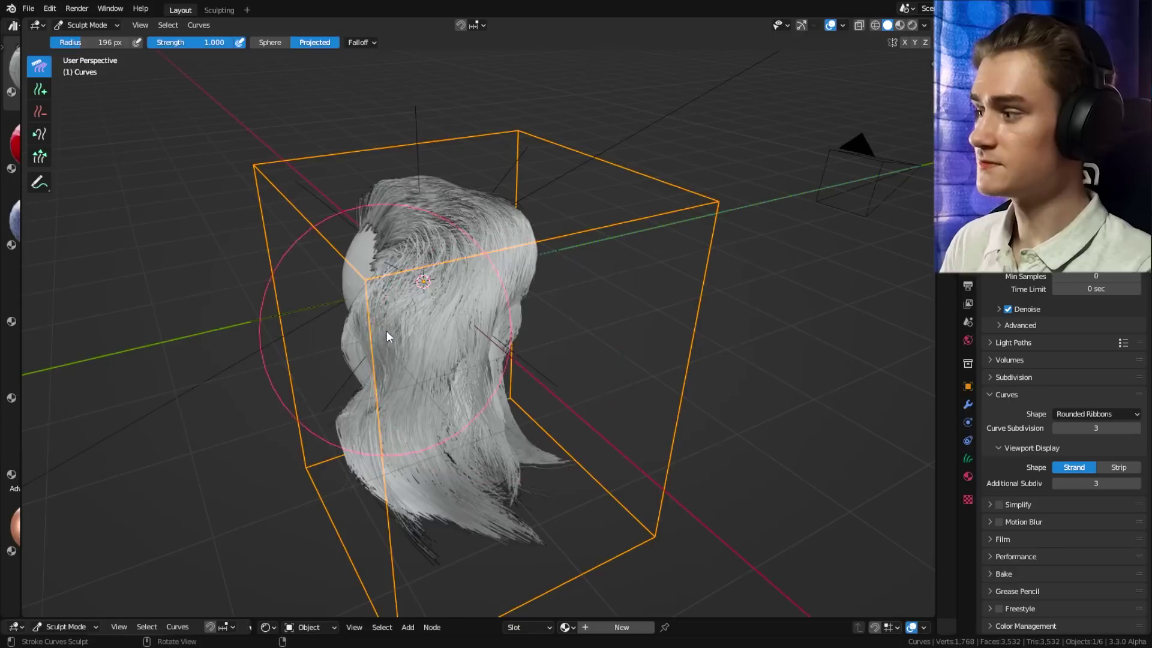
mouse_move(385, 333)
middle_down()
mouse_move(540, 330)
mouse_move(501, 318)
middle_up()
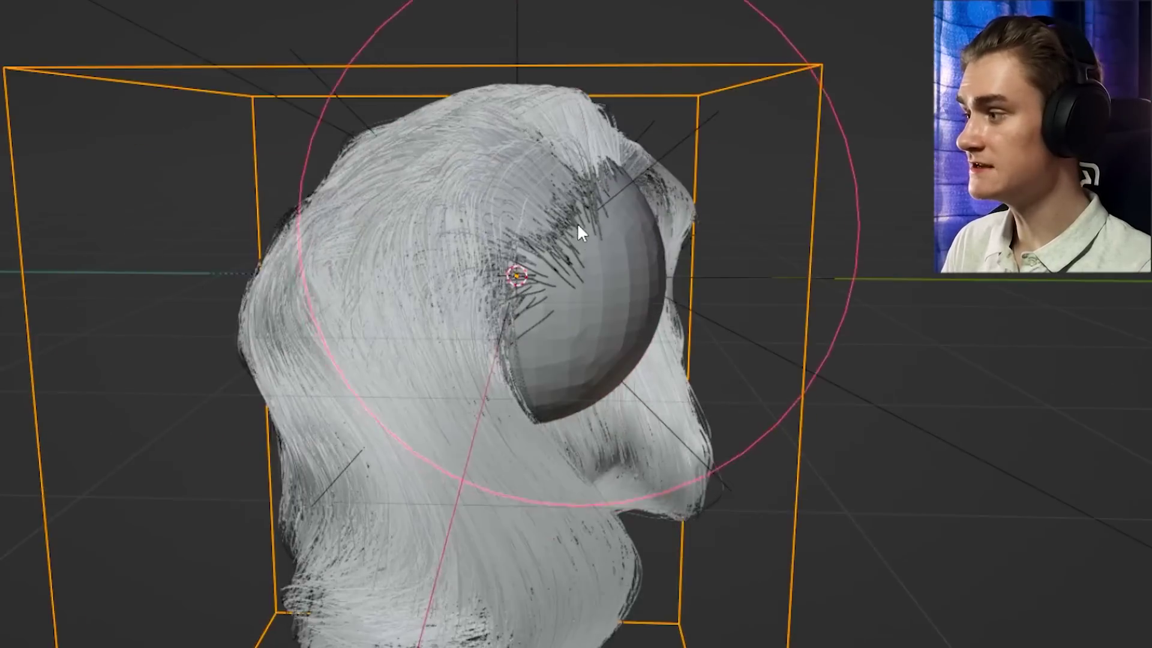
mouse_move(524, 288)
mouse_down()
mouse_move(354, 263)
mouse_move(358, 273)
mouse_up()
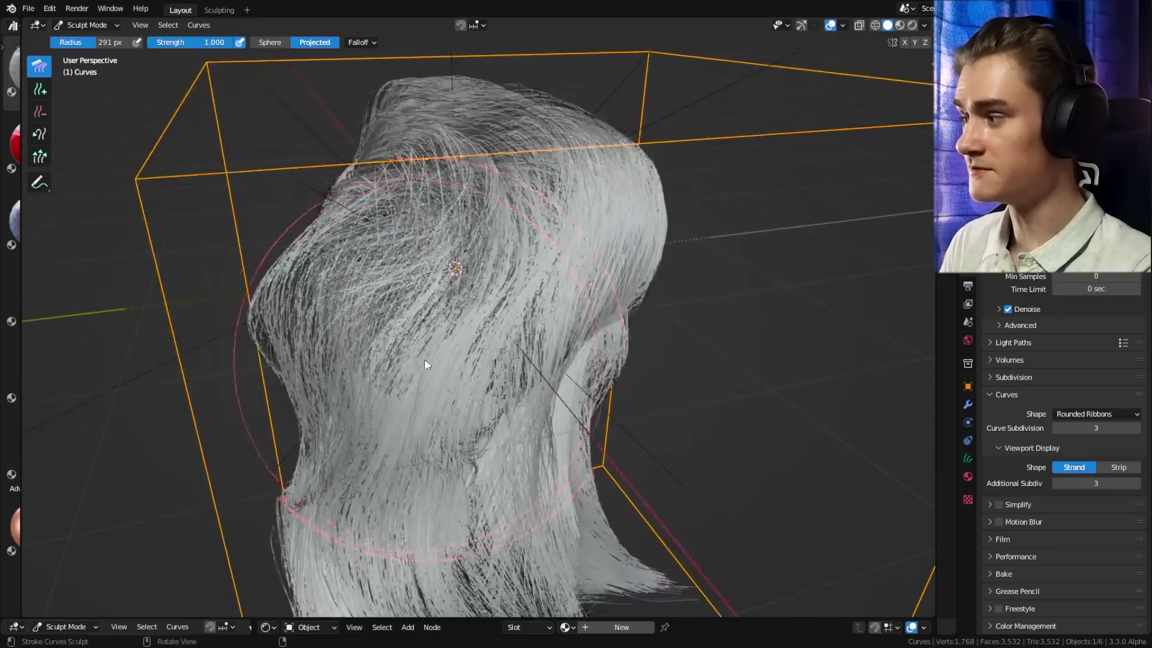
mouse_move(426, 367)
middle_down()
mouse_move(488, 375)
mouse_move(463, 354)
mouse_move(514, 308)
mouse_move(523, 335)
middle_up()
middle_drag(271, 264, 474, 217)
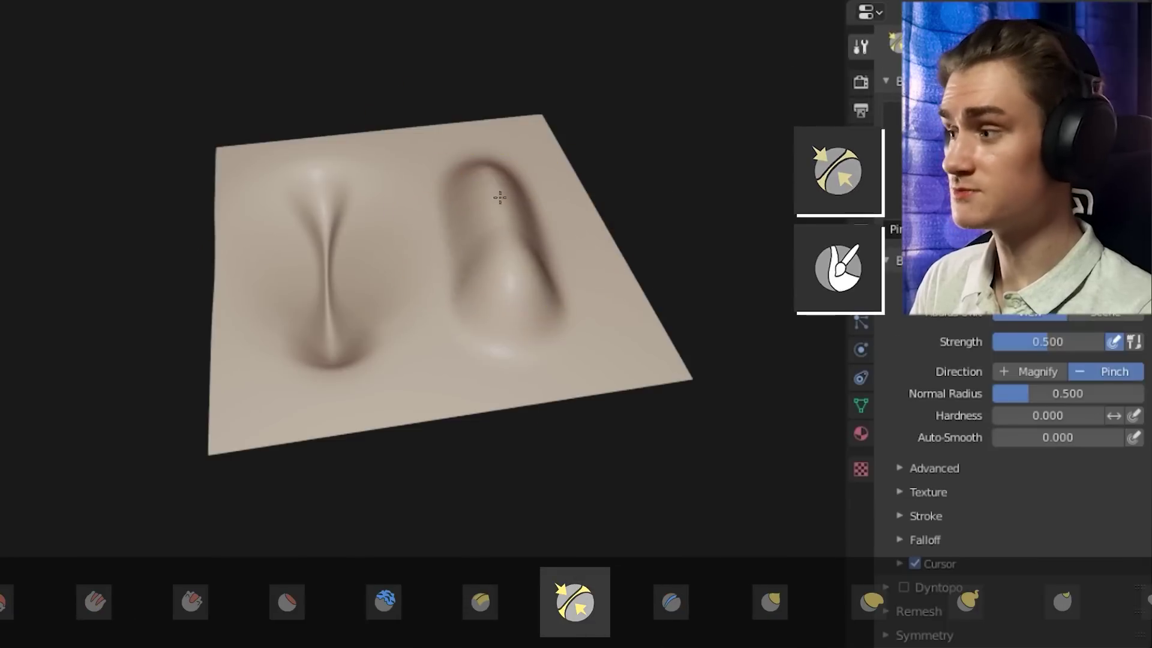
drag(500, 197, 514, 245)
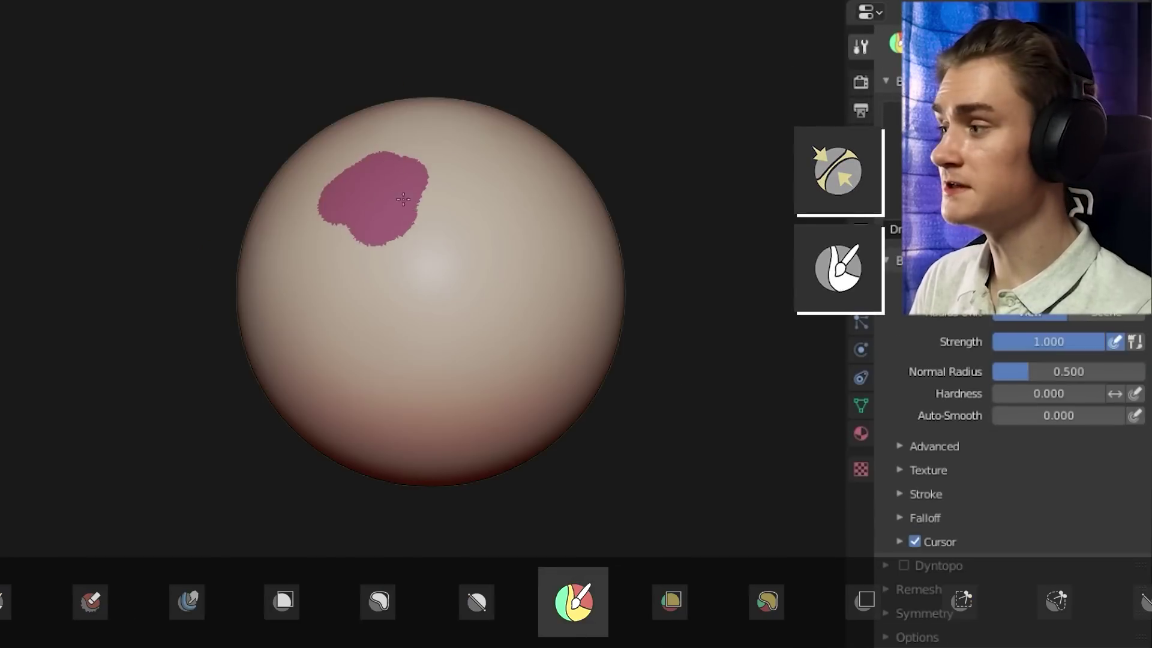
drag(364, 202, 486, 192)
drag(558, 239, 477, 237)
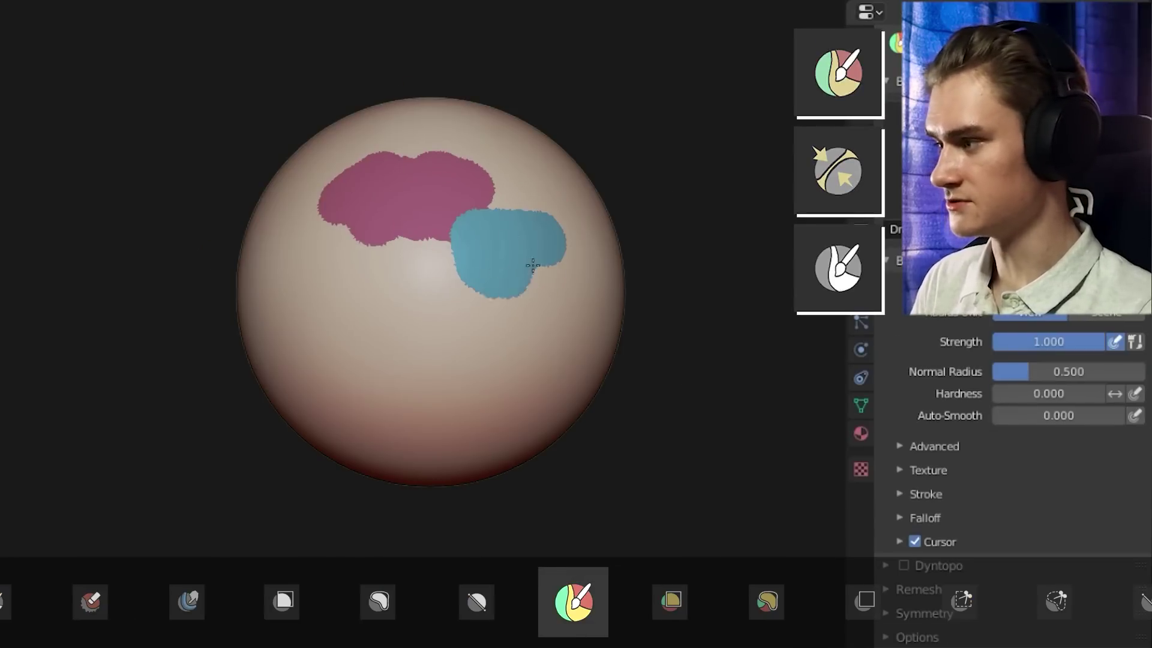
mouse_move(532, 265)
mouse_down()
mouse_move(460, 275)
mouse_move(417, 356)
mouse_move(452, 329)
mouse_move(427, 290)
mouse_move(355, 277)
mouse_move(330, 252)
mouse_up()
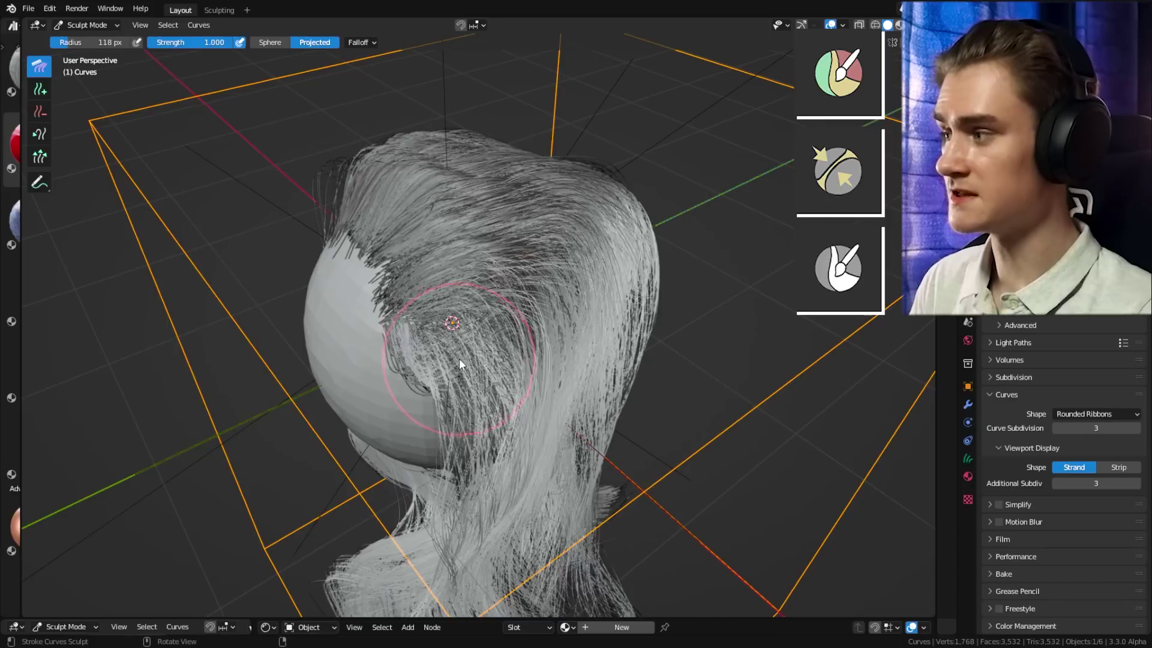
mouse_move(459, 358)
middle_down()
mouse_move(597, 320)
mouse_move(532, 326)
mouse_move(521, 339)
middle_up()
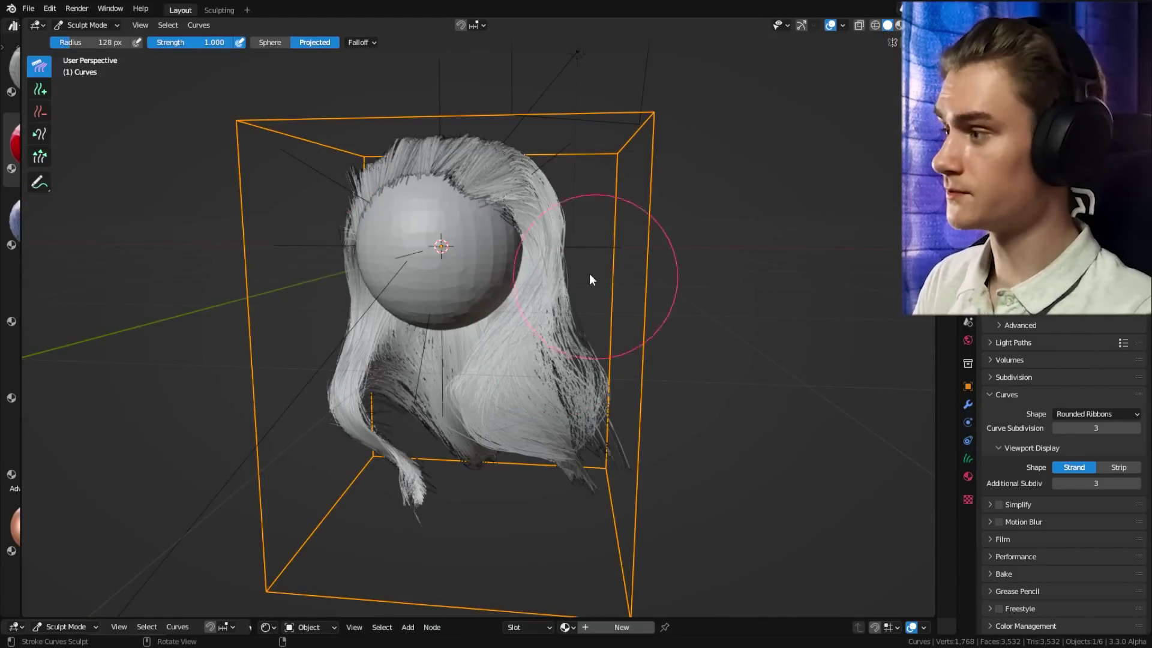
Step: Turn the enlarged bottom area into a Geometry Node Editor and switch the viewport to Rendered shading
middle_drag(591, 278, 544, 278)
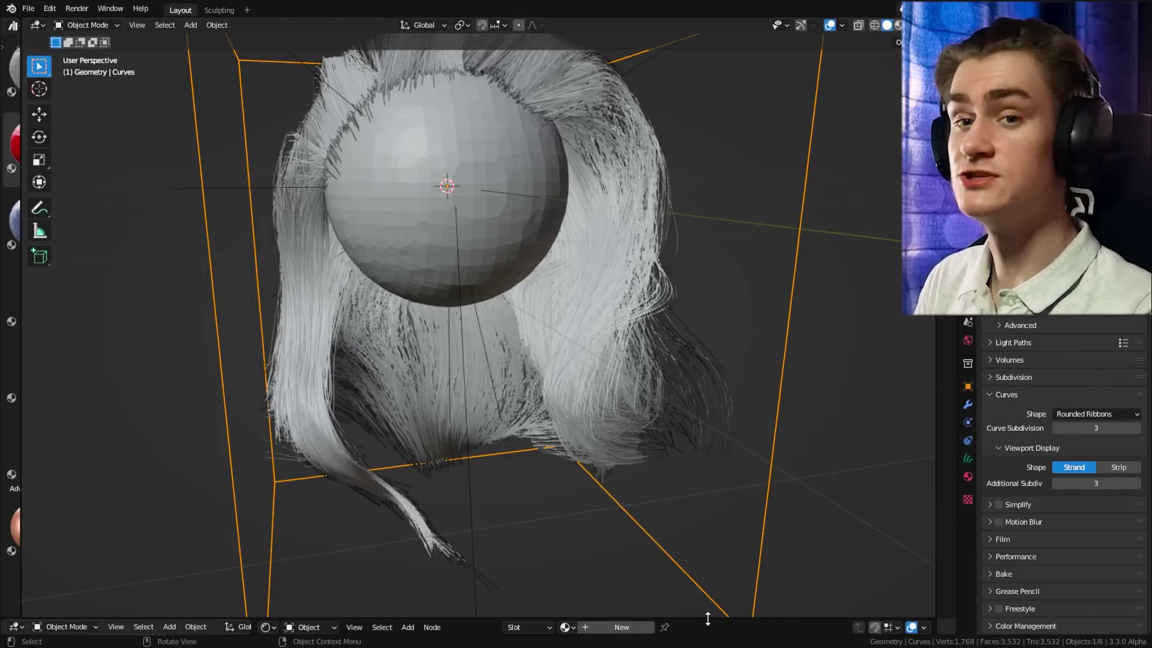
middle_drag(699, 603, 692, 599)
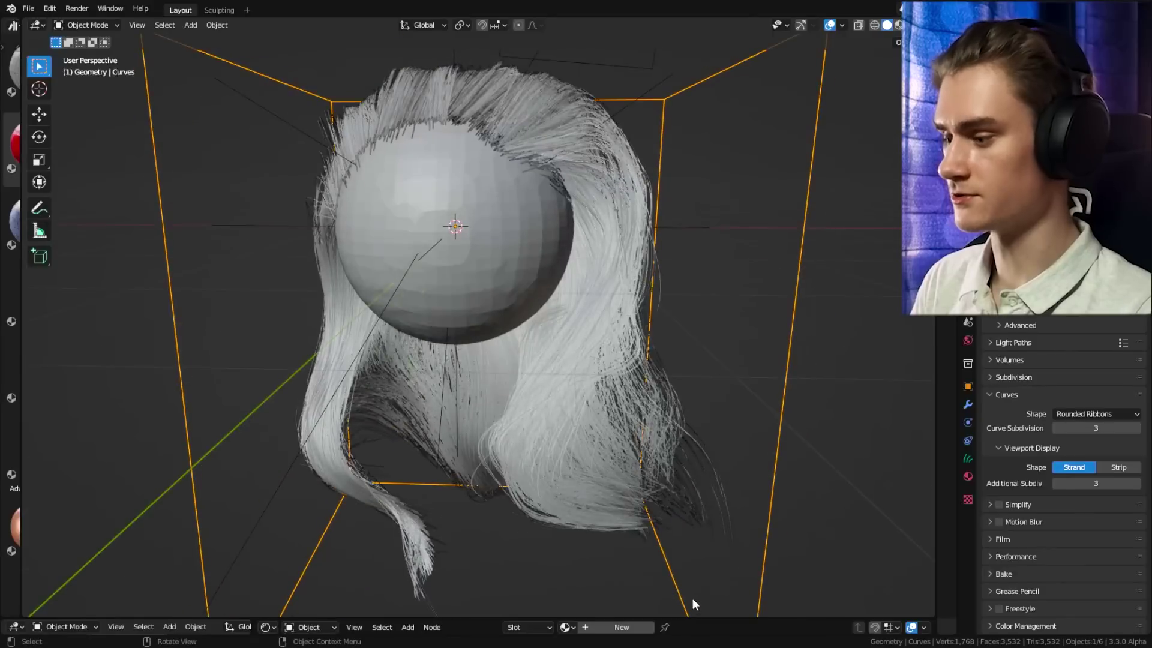
drag(693, 618, 660, 398)
click(268, 406)
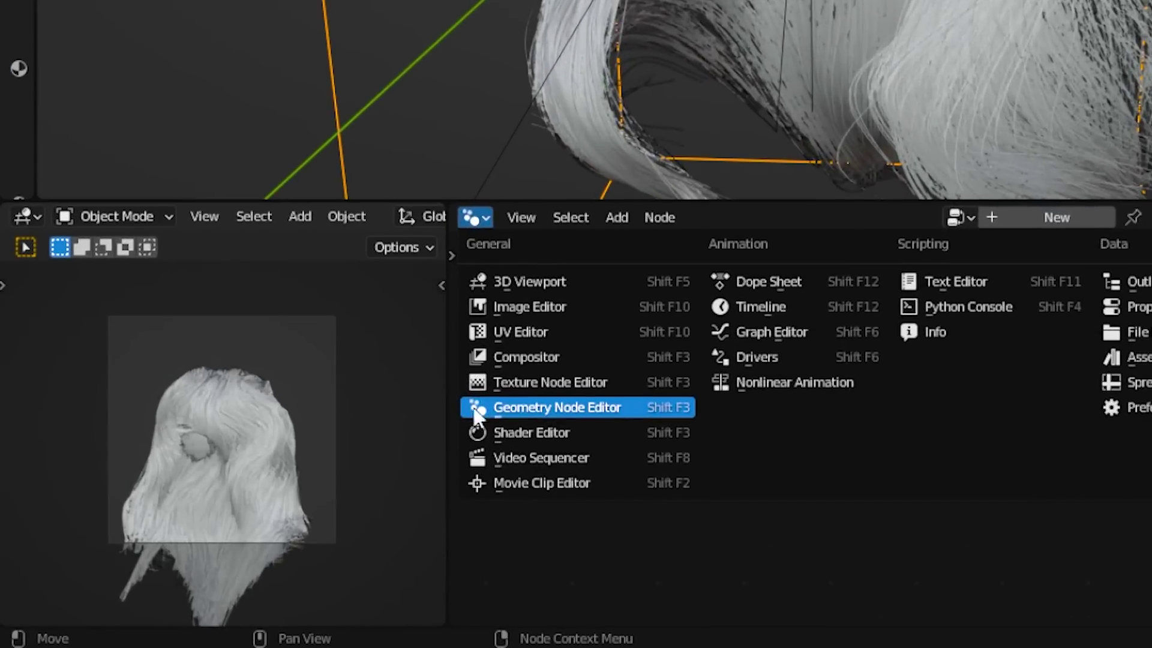
click(477, 413)
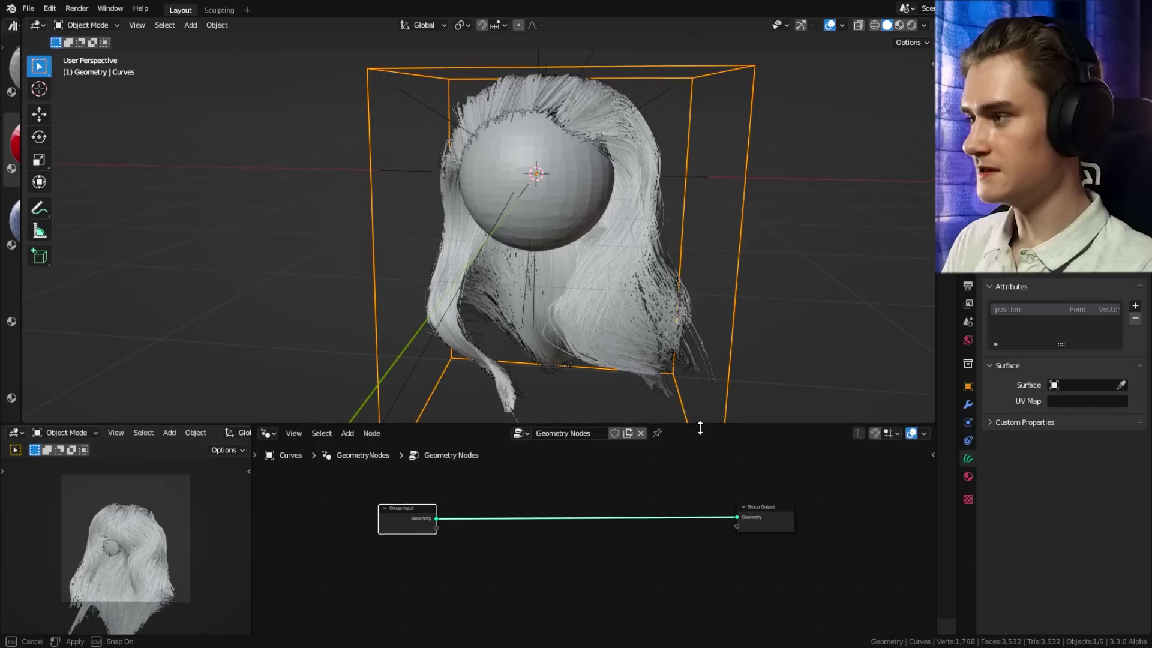
key(z)
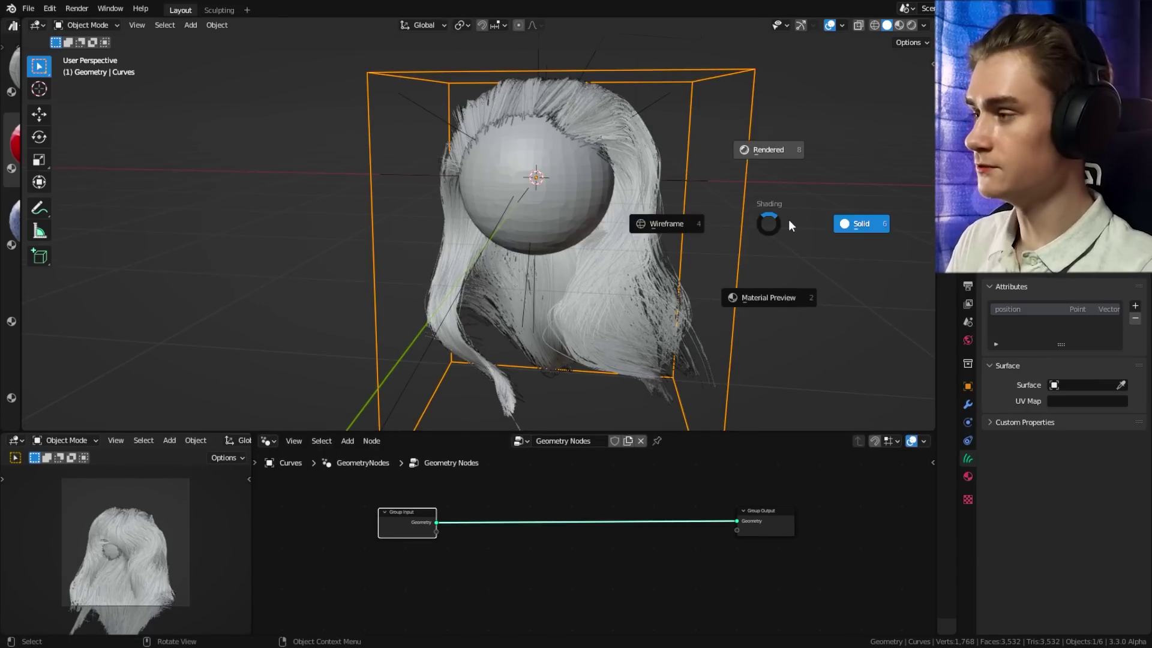
key(8)
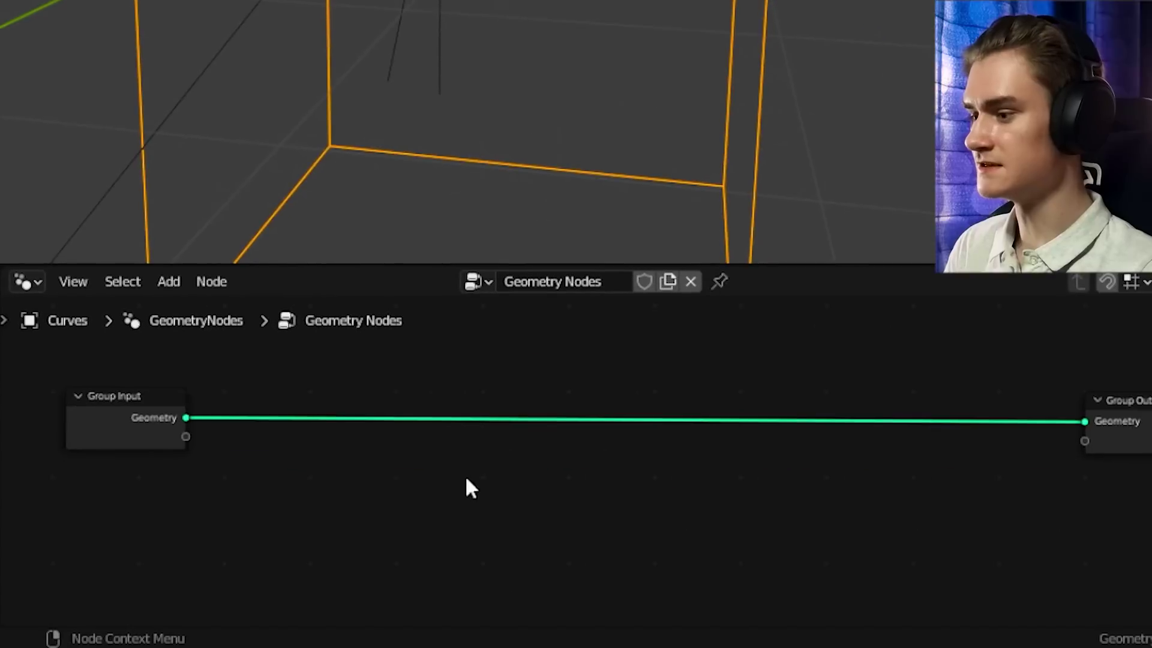
Step: Add a Set Curve Radius node with a 0.001 m radius to the hair's node tree
middle_drag(465, 484, 465, 427)
key(shift+a)
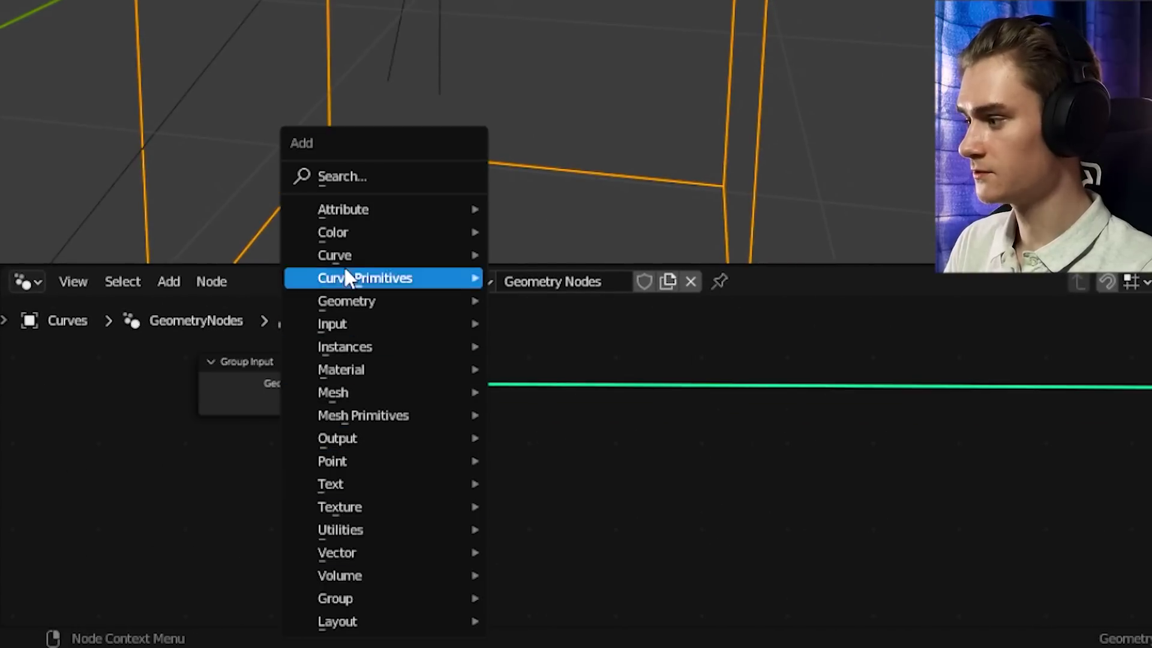
mouse_move(351, 258)
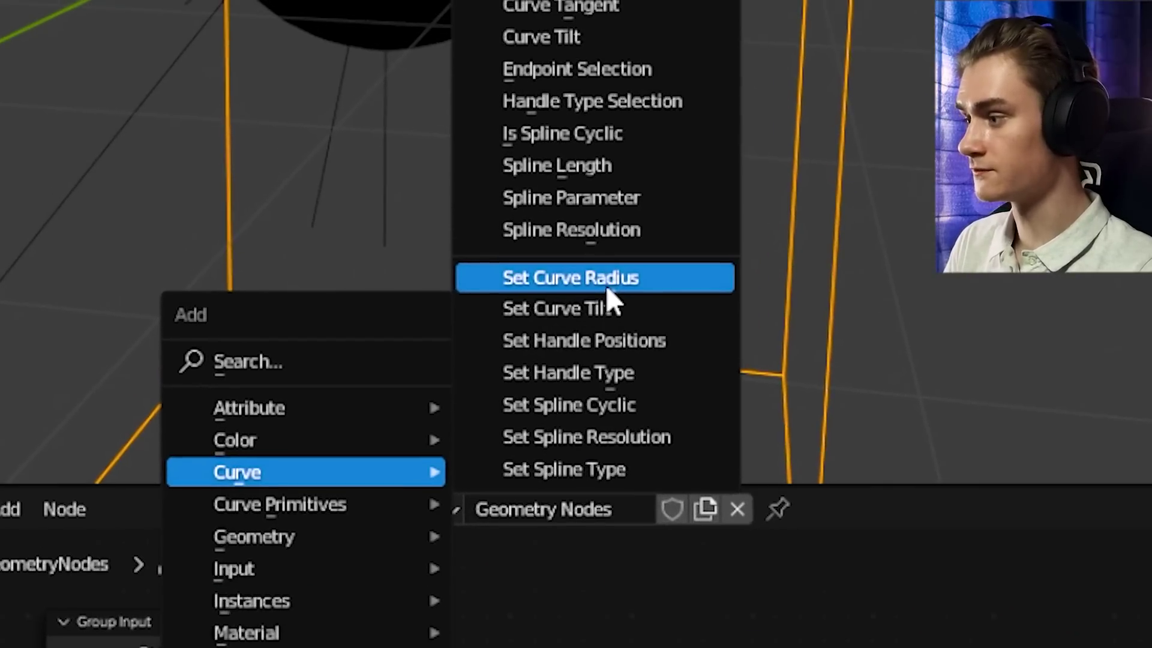
click(606, 286)
click(398, 647)
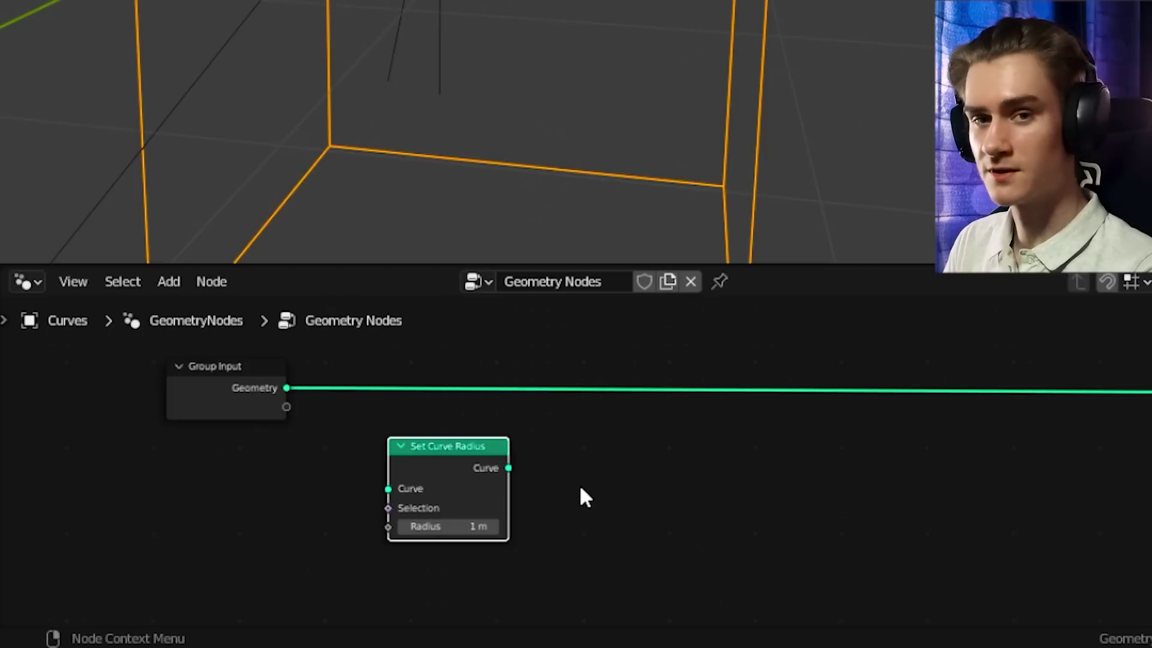
Step: Insert the Set Curve Radius node between Group Input and Group Output, thinning the strands
scroll(580, 489, up, 1)
scroll(768, 480, up, 2)
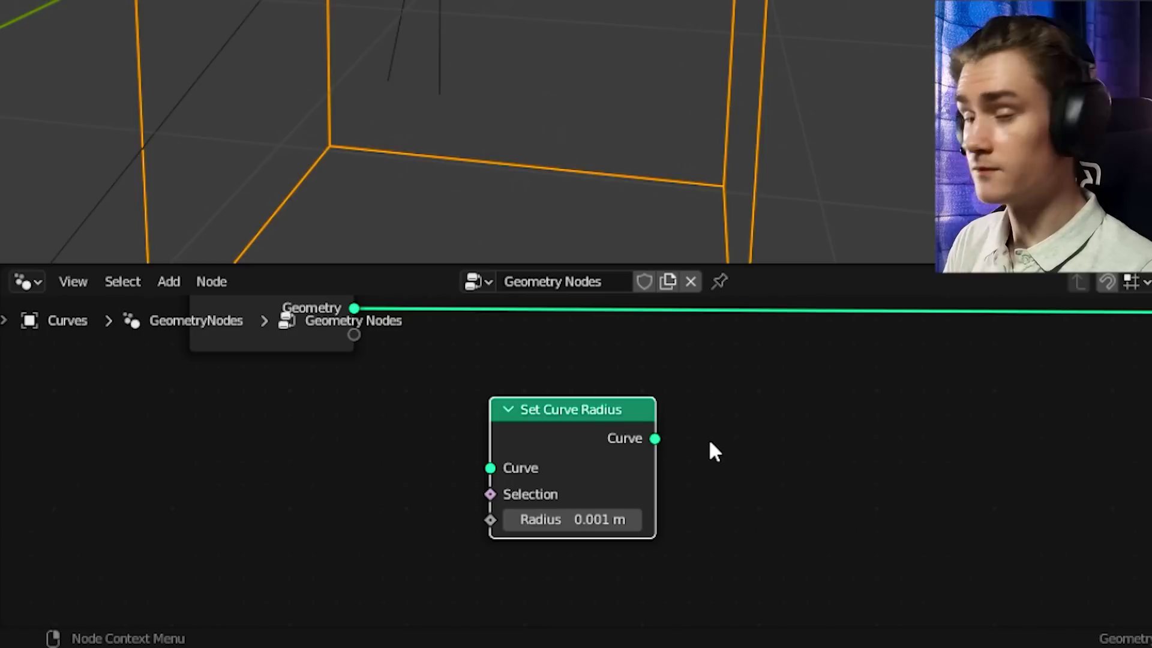
middle_drag(710, 451, 764, 463)
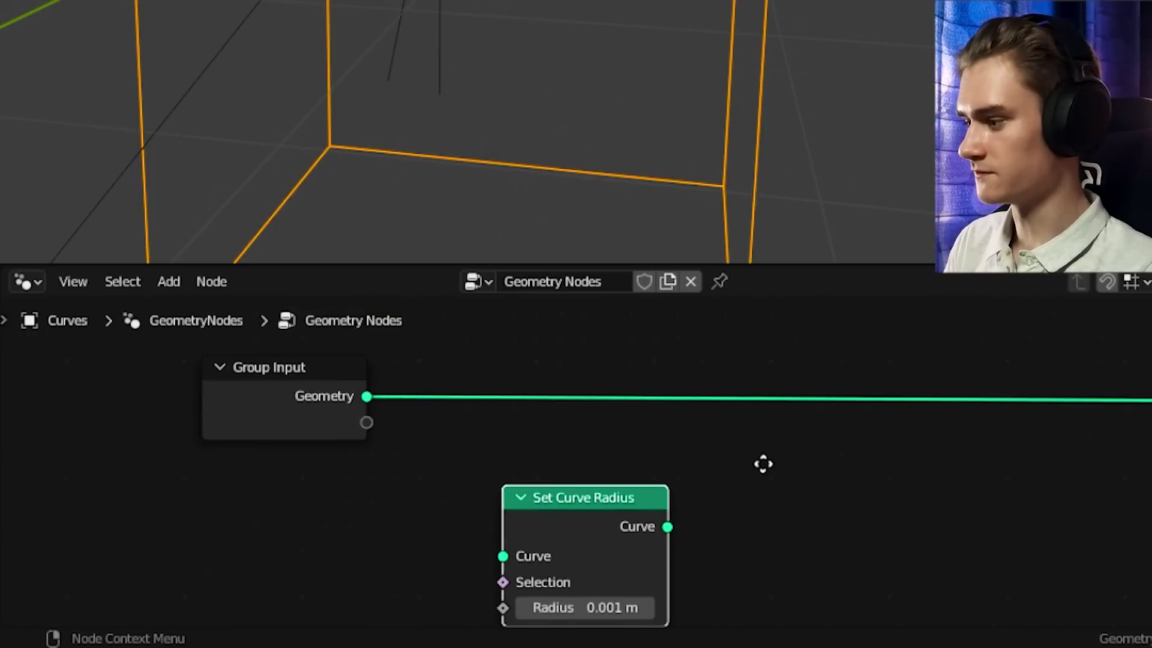
drag(589, 496, 579, 363)
middle_drag(621, 319, 576, 300)
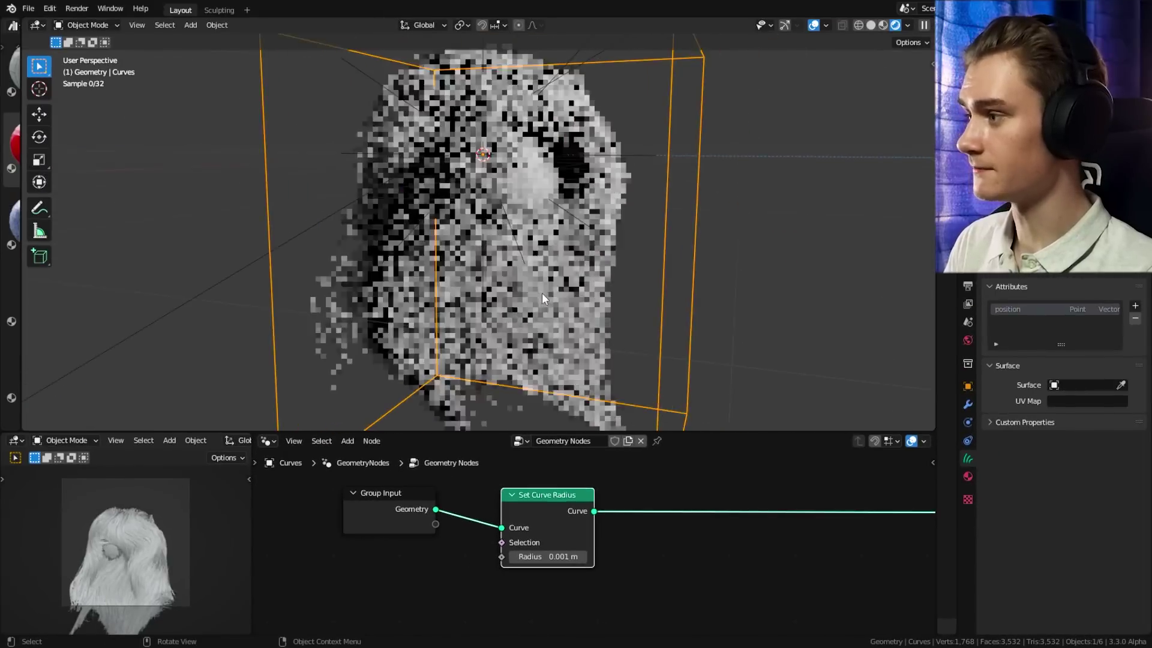
scroll(660, 528, down, 2)
ctrl+scroll(729, 528, left, 3)
scroll(644, 546, up, 1)
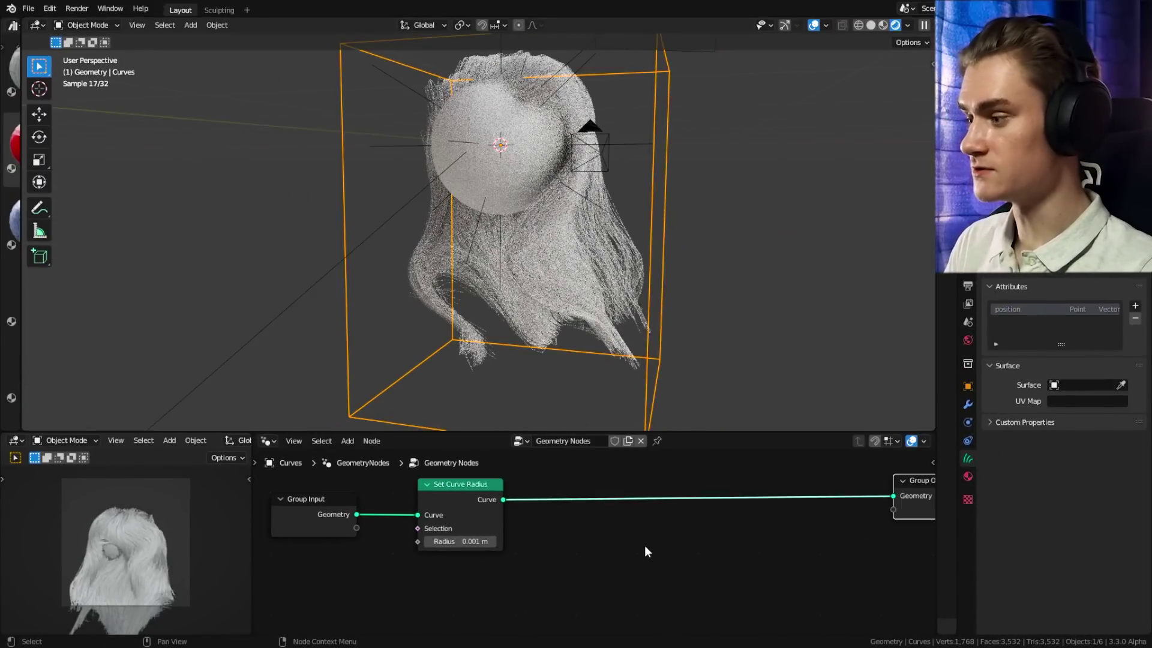
Step: Insert a Set Material node into the hair's geometry link
key(shift+a)
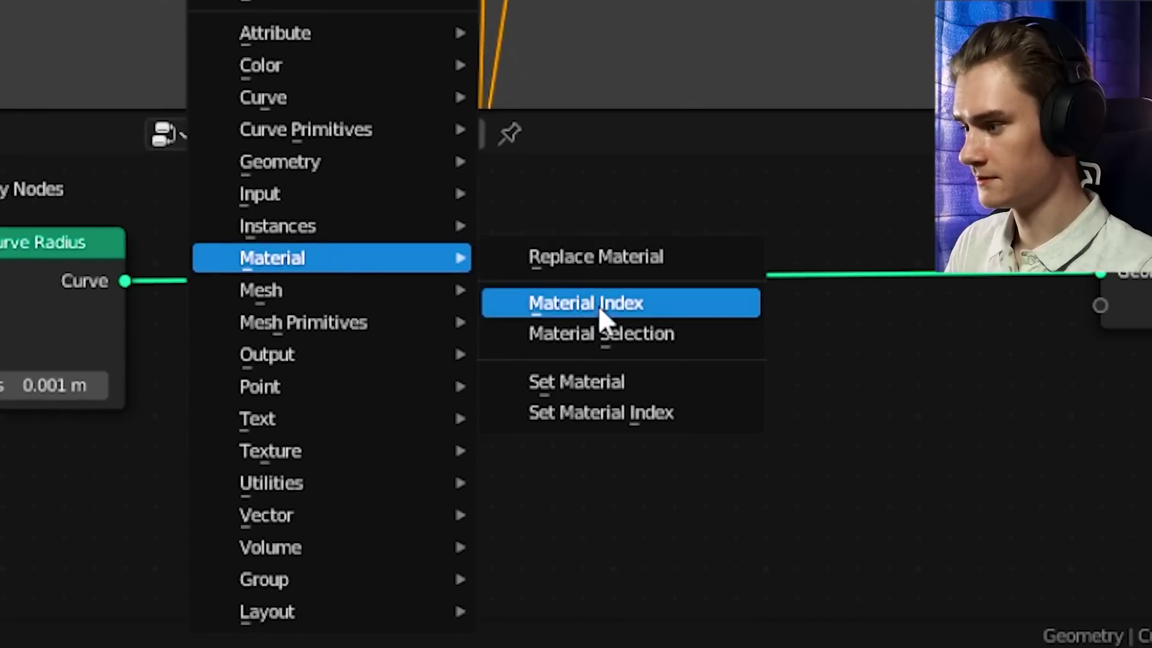
click(683, 540)
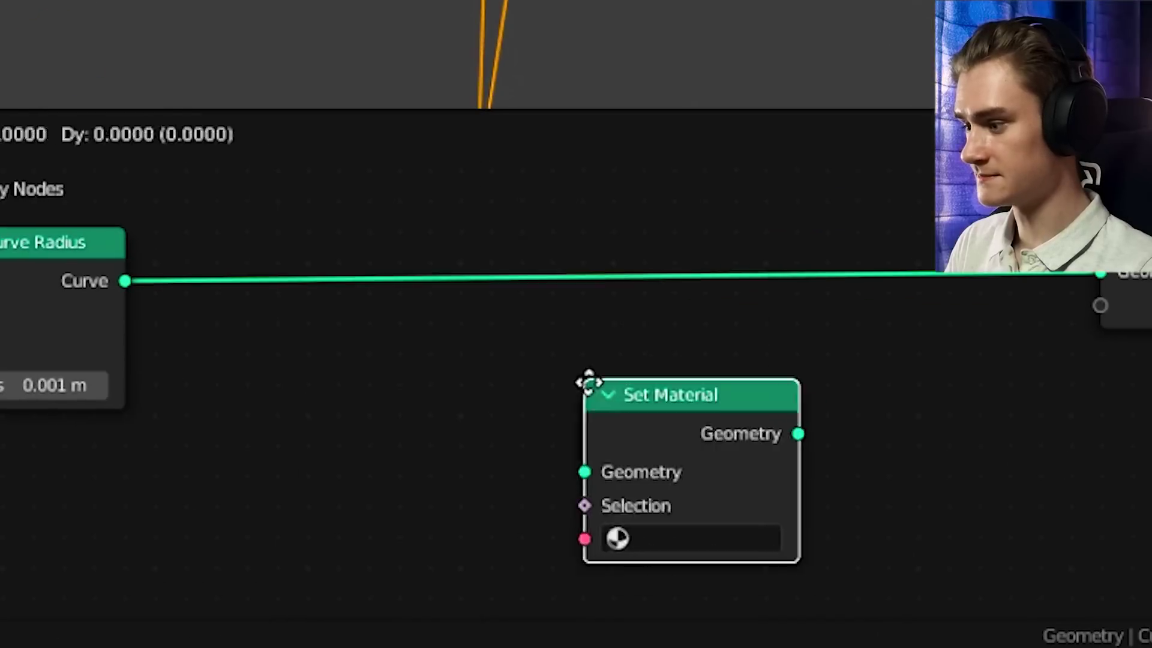
click(355, 228)
click(402, 380)
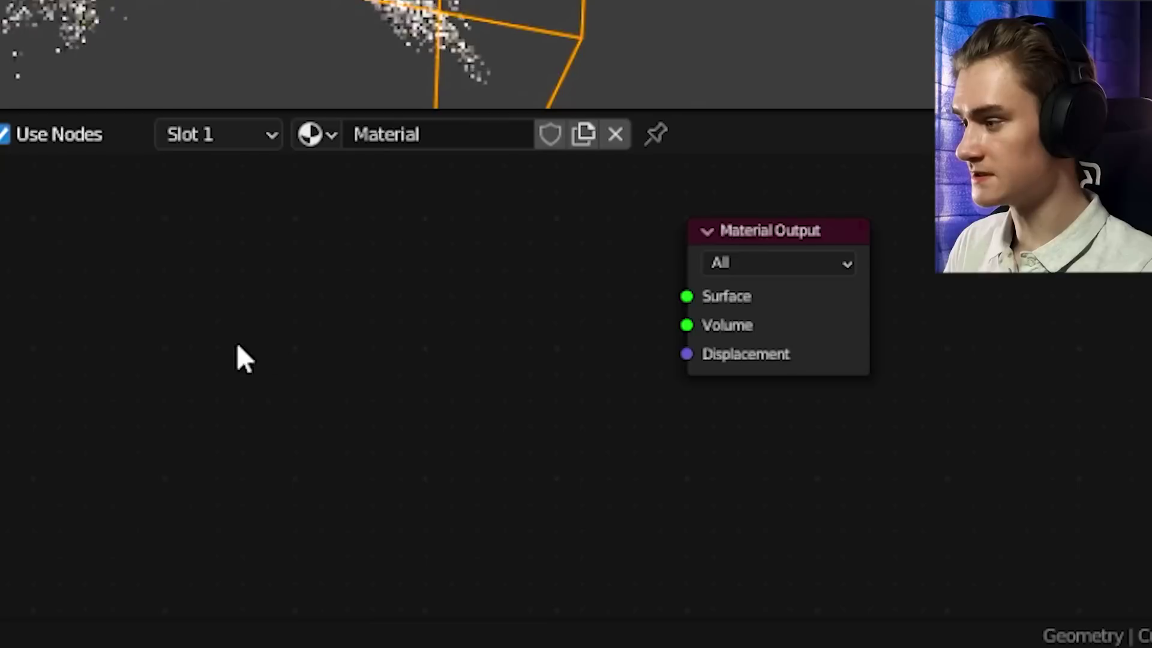
Step: Add a Principled Hair BSDF shader node beside the material output
middle_drag(237, 342, 309, 341)
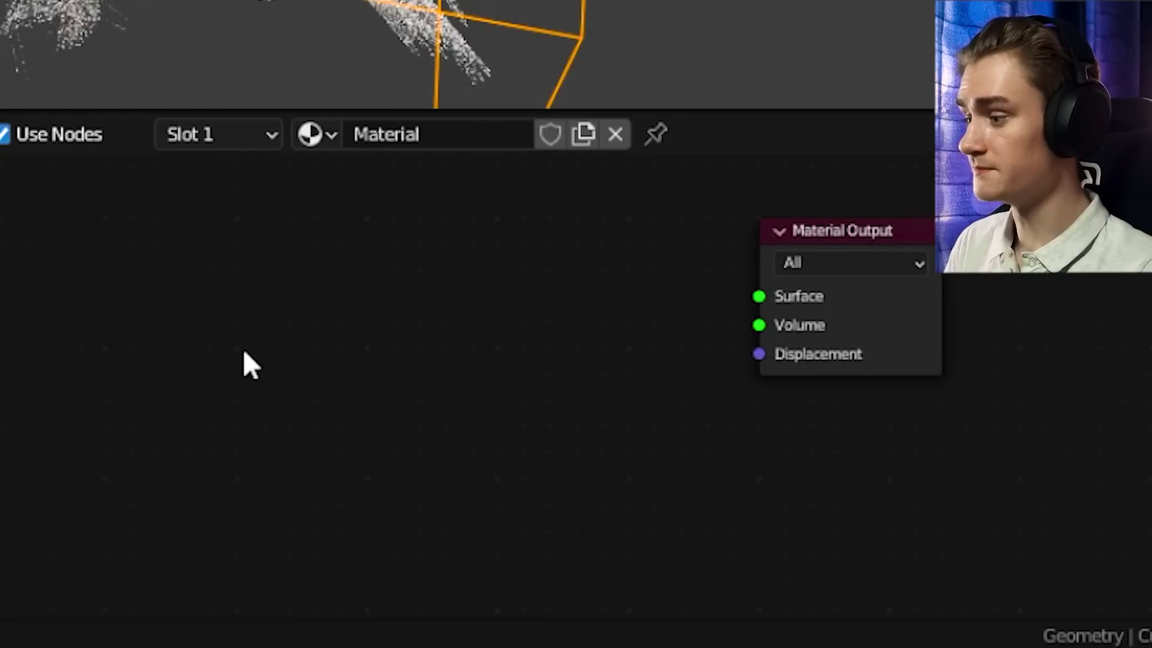
key(shift+a)
mouse_move(99, 387)
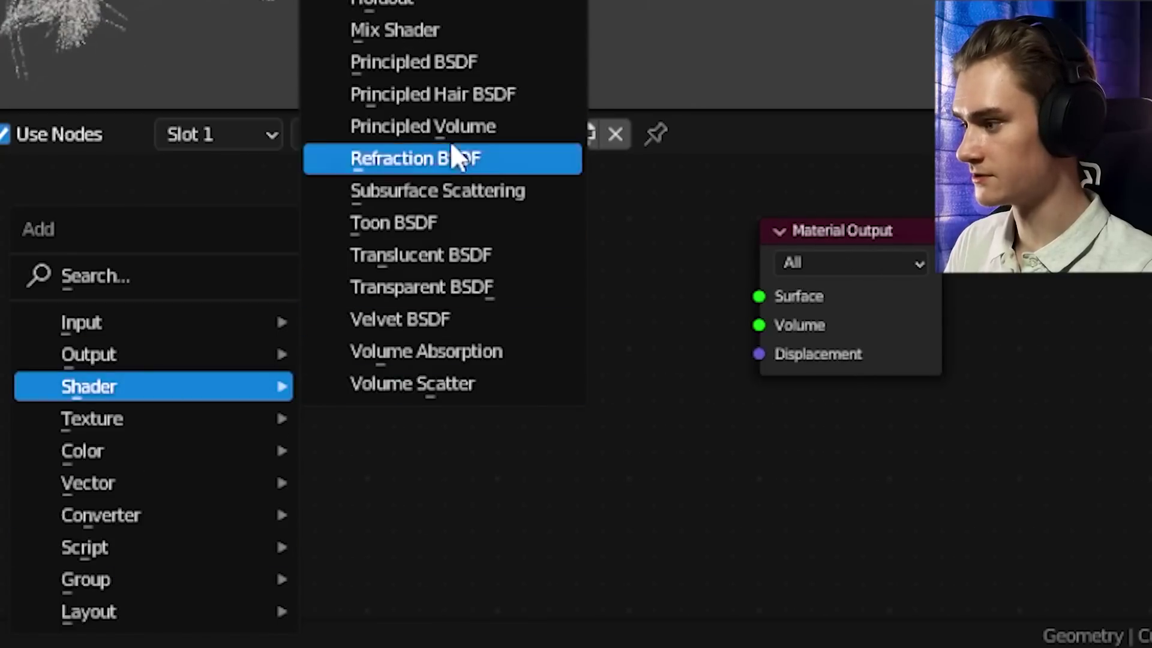
click(438, 95)
click(204, 259)
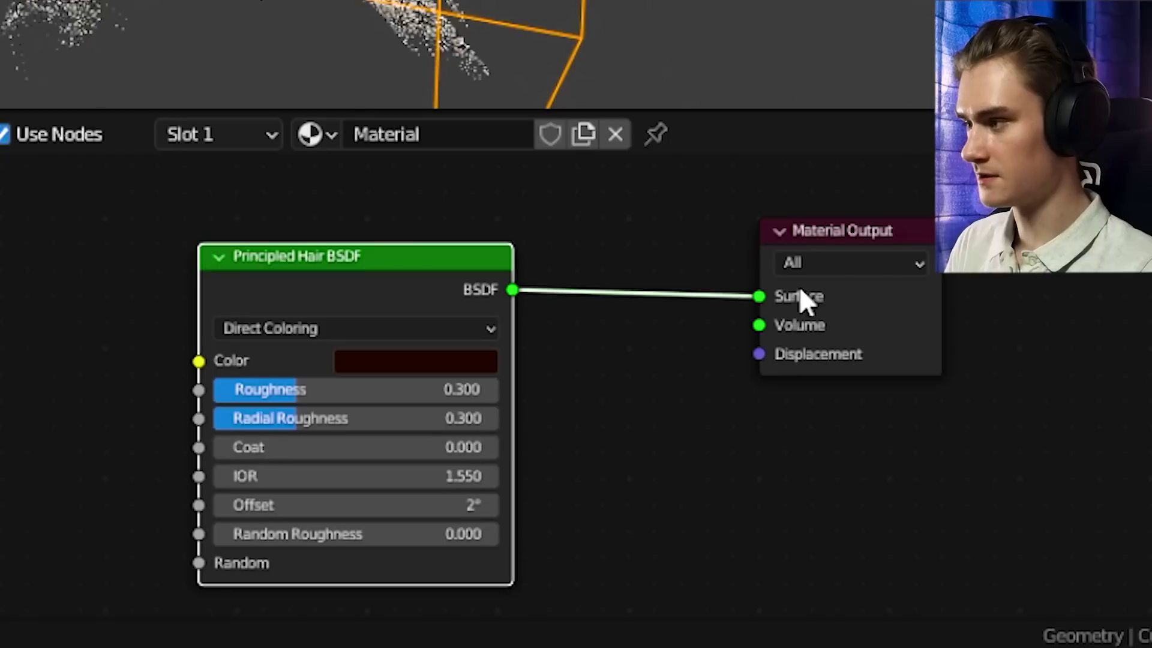
Step: Back in the geometry nodes, assign the material 'Material' in the Set Material node
key(shift+F3)
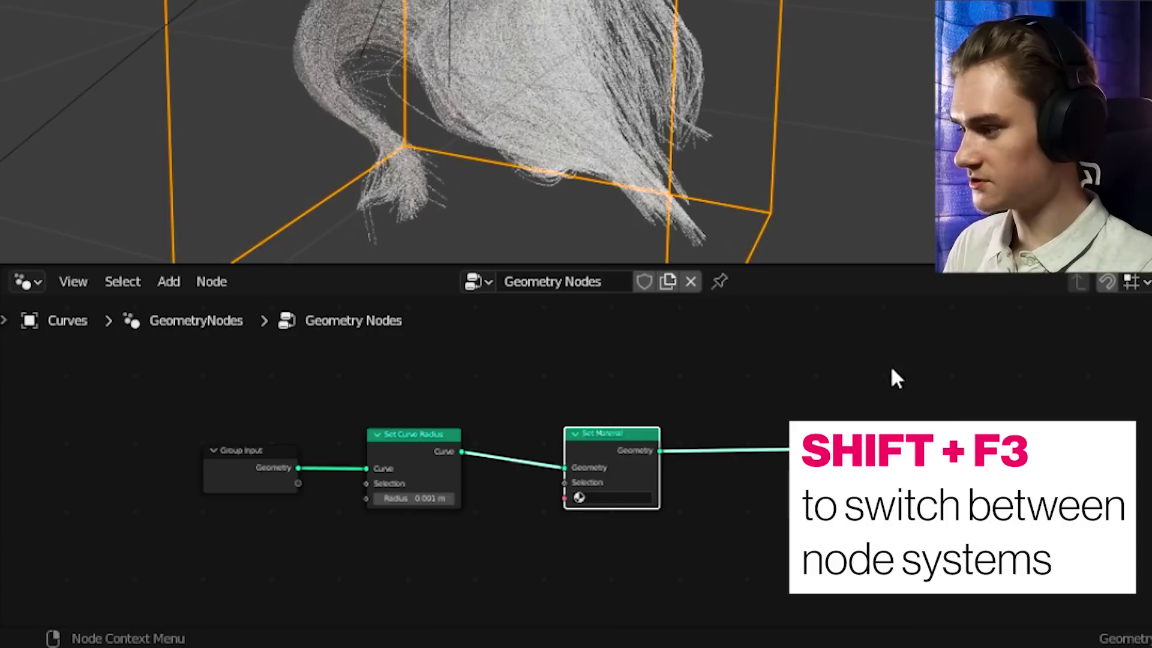
scroll(893, 372, up, 3)
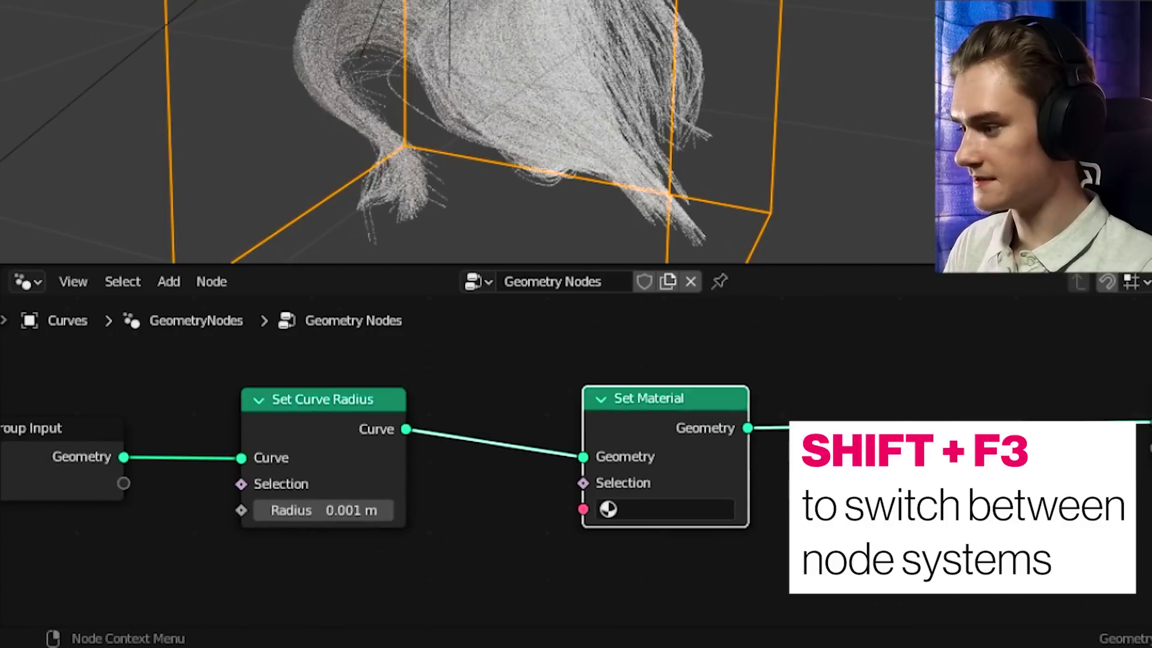
click(604, 509)
click(651, 263)
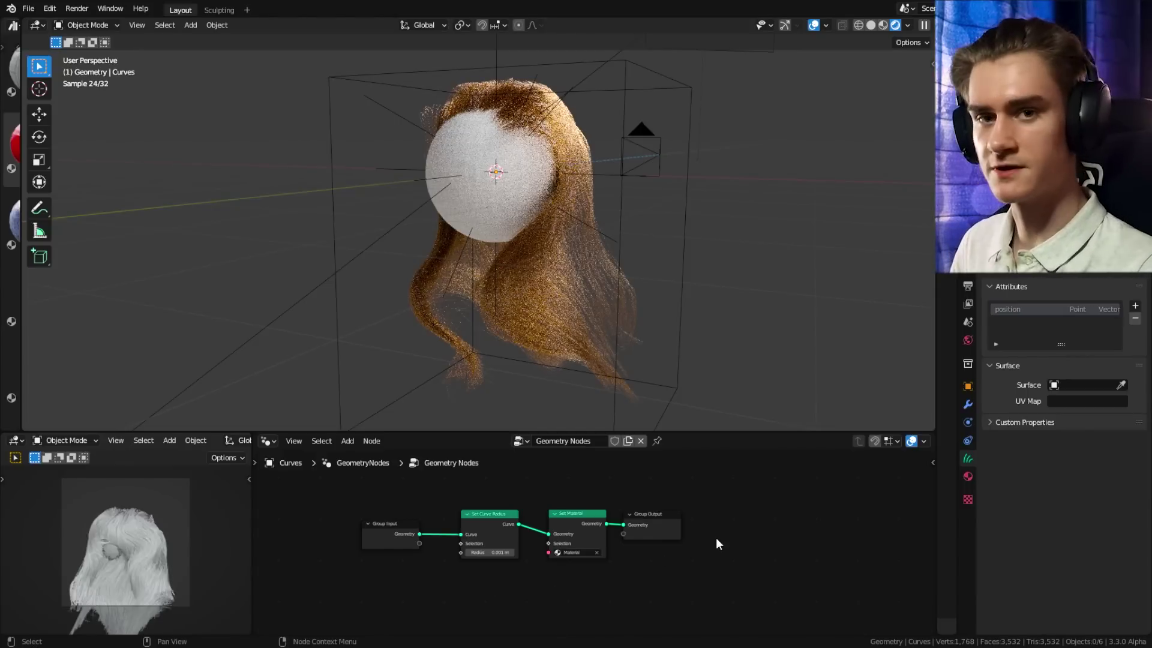
Step: Orbit around the rendered brown hair to the bust's back, and browse the addable force fields
scroll(718, 537, up, 2)
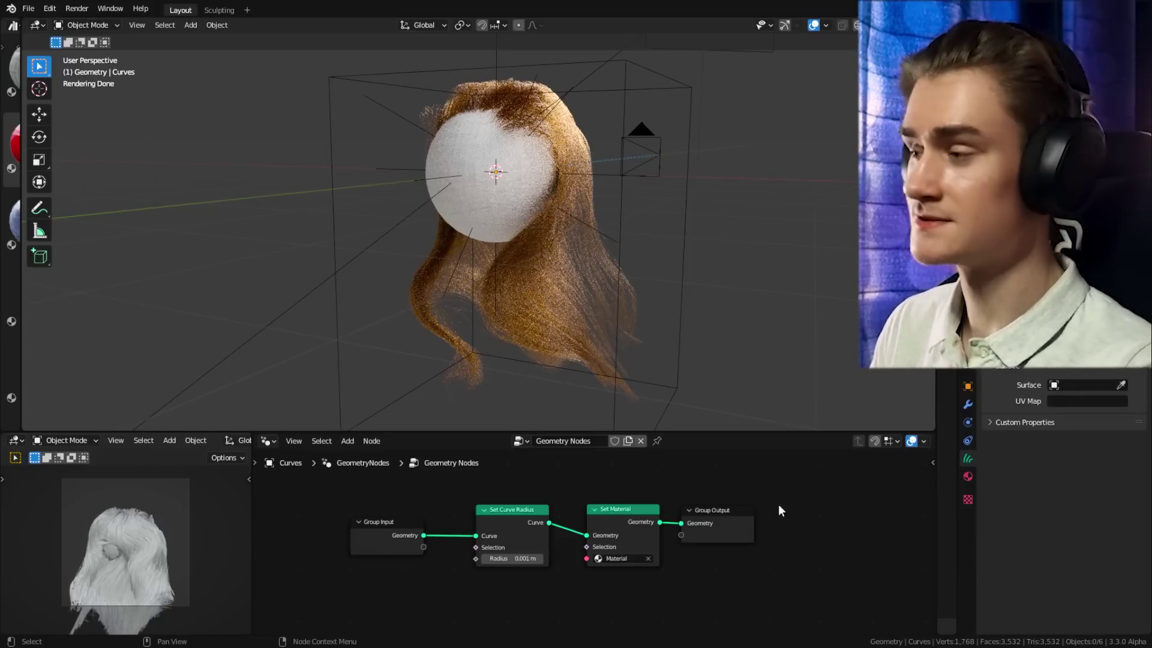
middle_drag(795, 384, 799, 290)
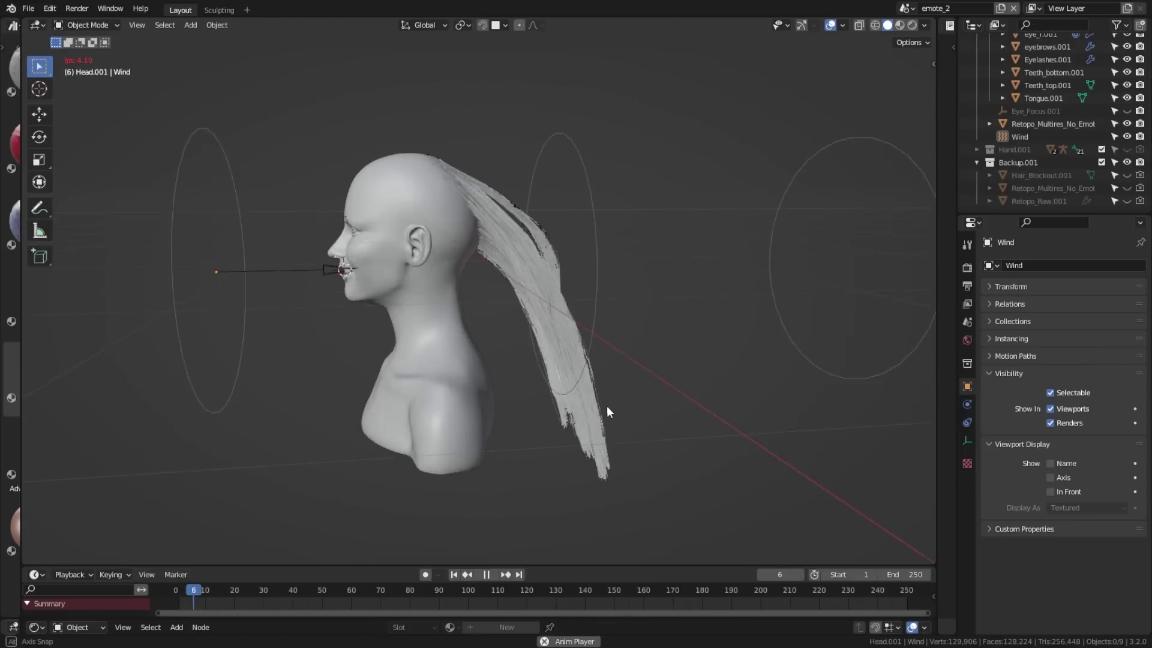
middle_drag(594, 414, 419, 426)
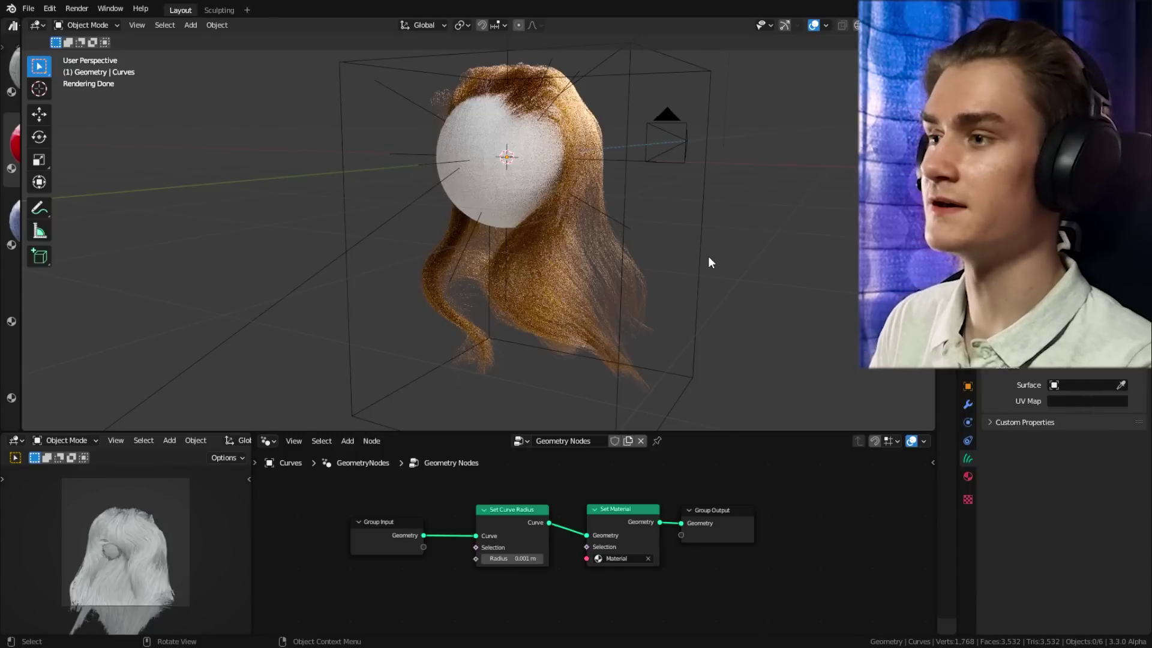
key(shift+a)
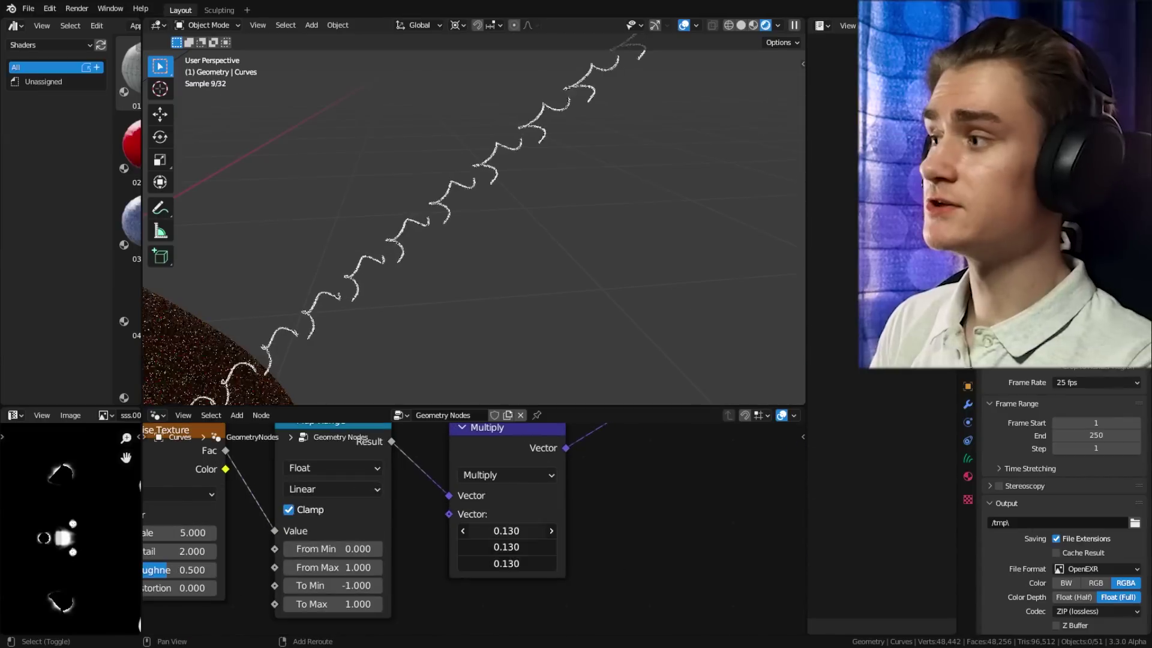
Step: Make the spiral curves denser, lower the curl offset strength to 0.040, and raise viewport subdivision
scroll(382, 475, down, 3)
scroll(382, 474, up, 3)
drag(382, 475, 414, 474)
scroll(414, 475, down, 2)
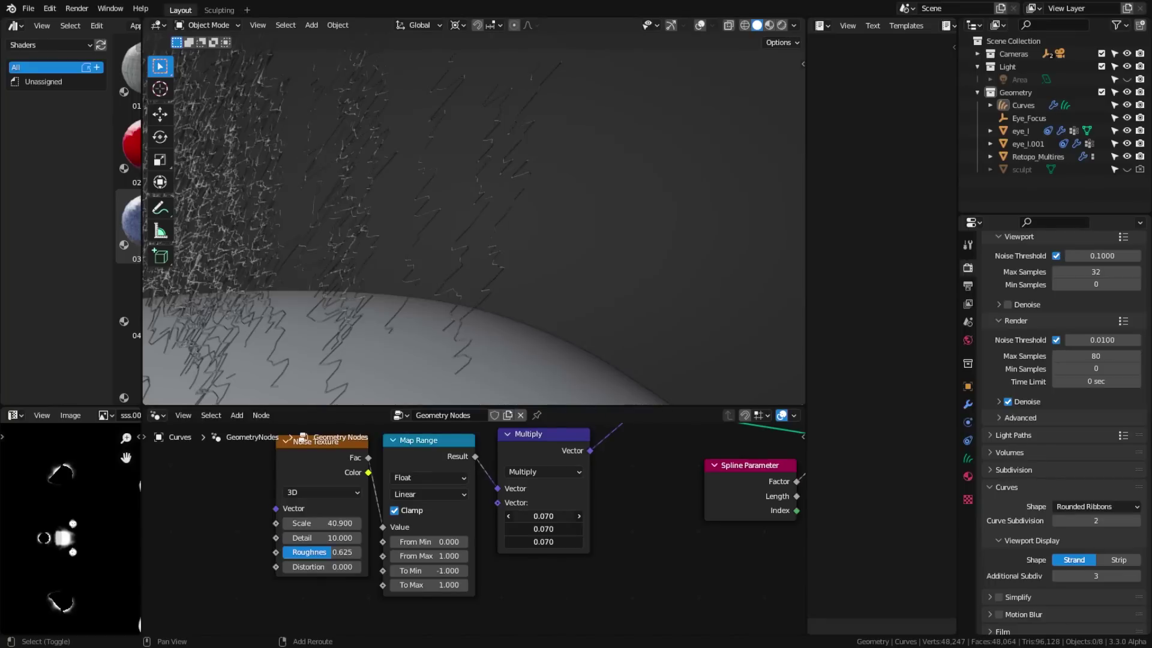
drag(543, 516, 507, 516)
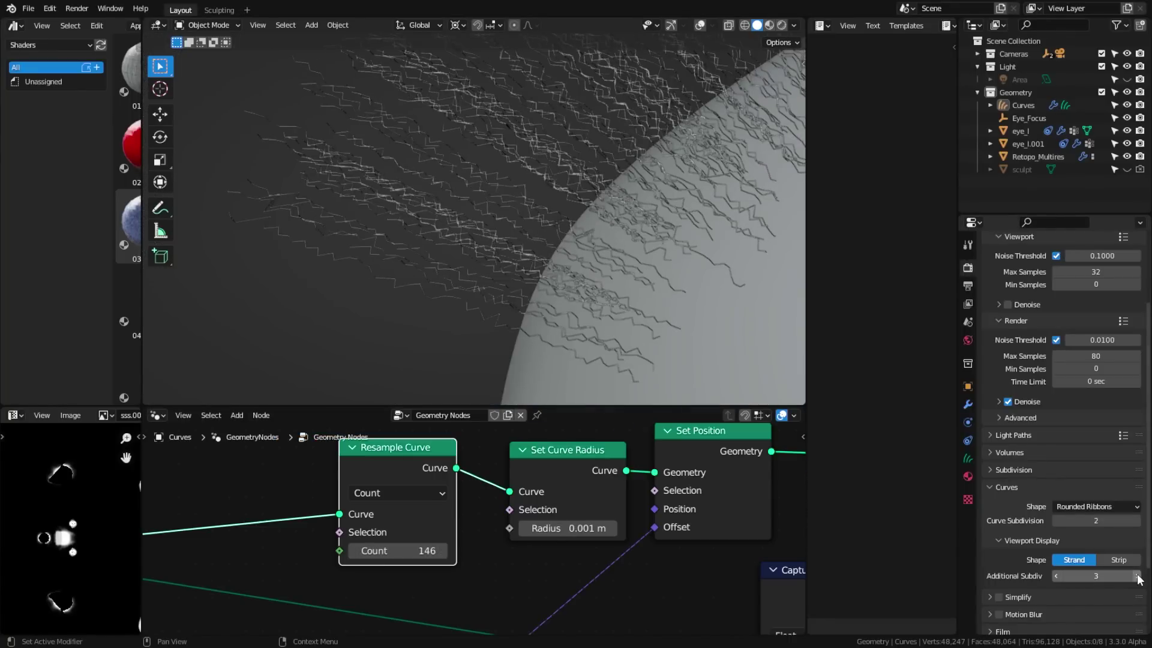
click(1138, 576)
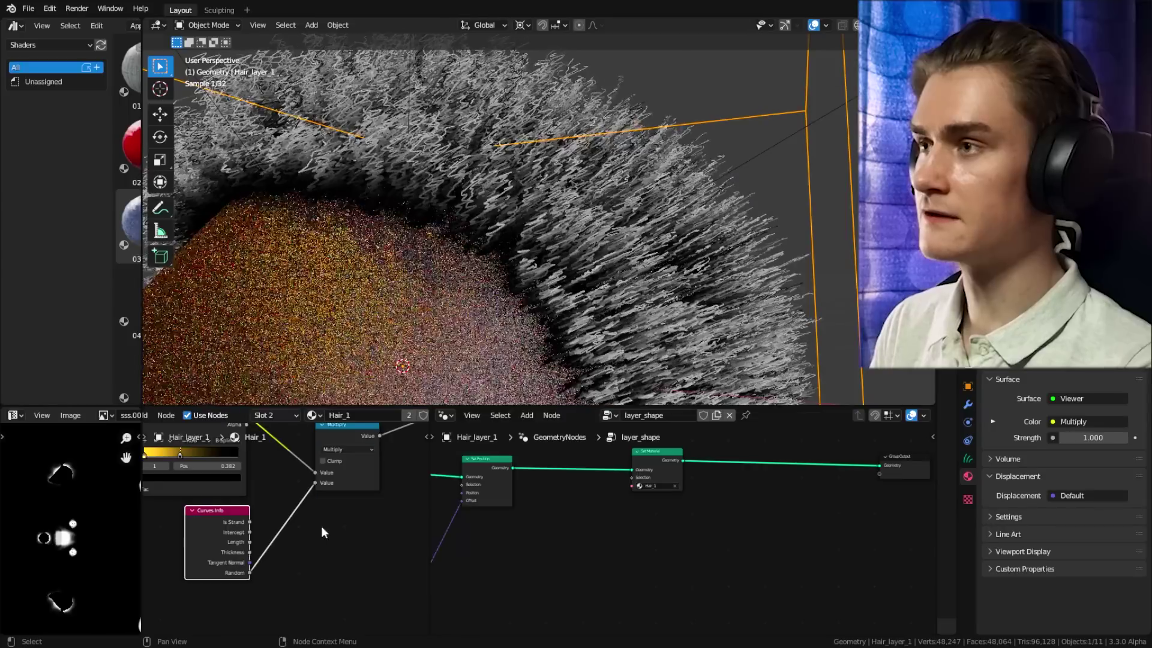
Step: Insert a Divide node set to 0.500 before the Multiply node
key(shift+d)
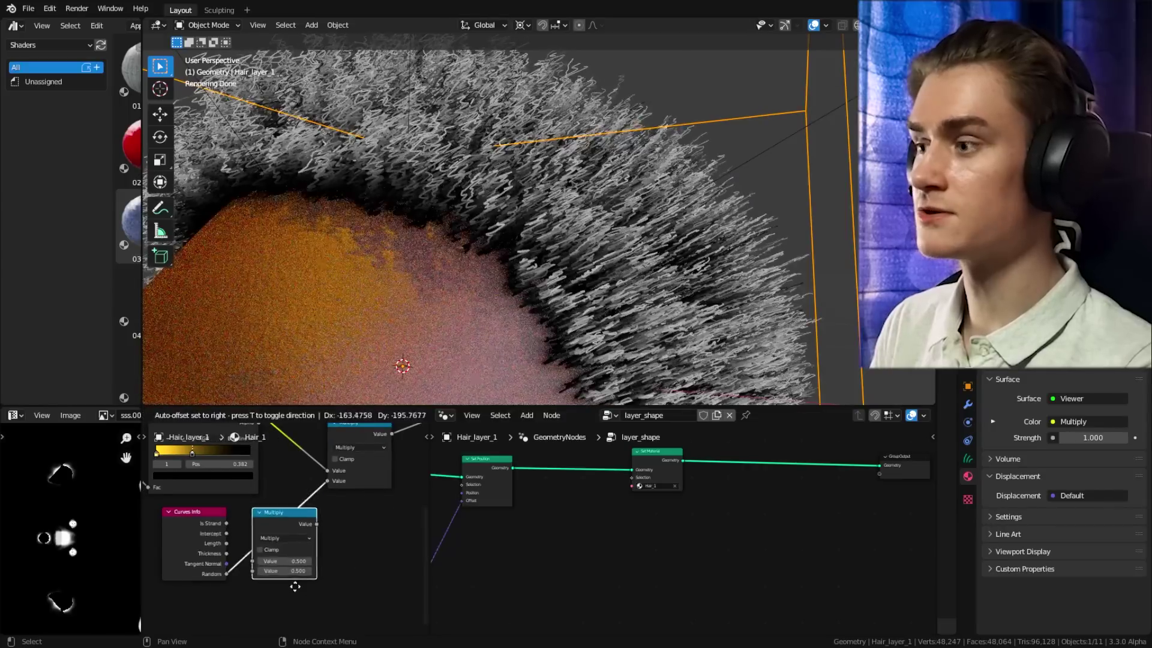
click(288, 540)
scroll(288, 540, up, 3)
scroll(342, 530, down, 2)
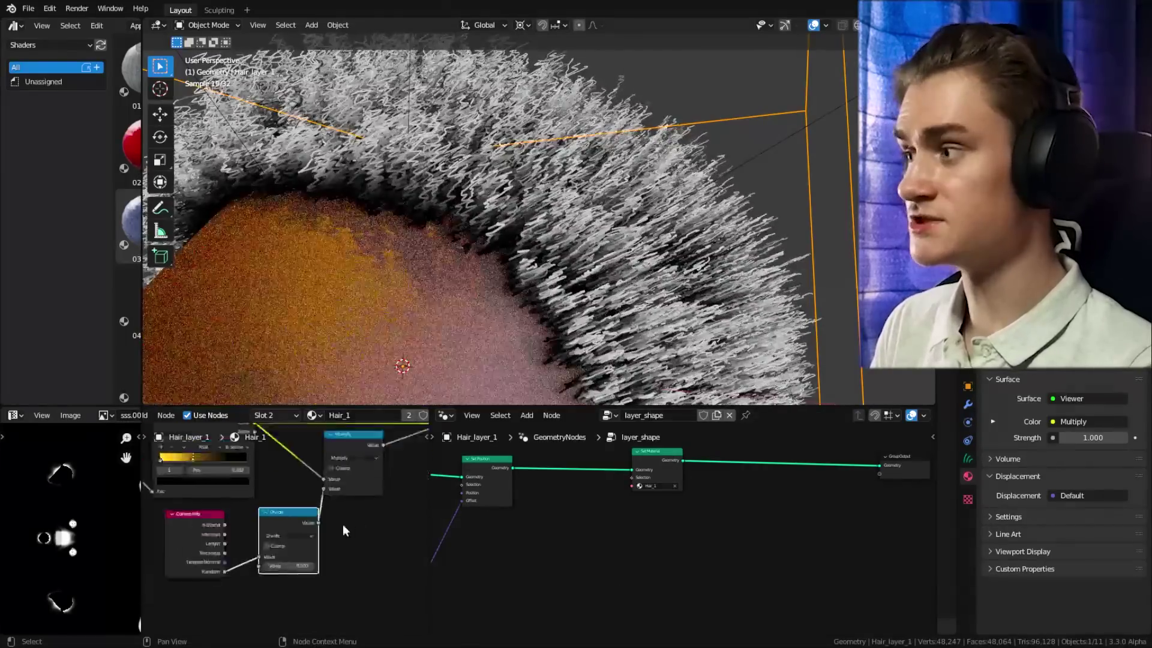
click(331, 522)
drag(269, 519, 252, 519)
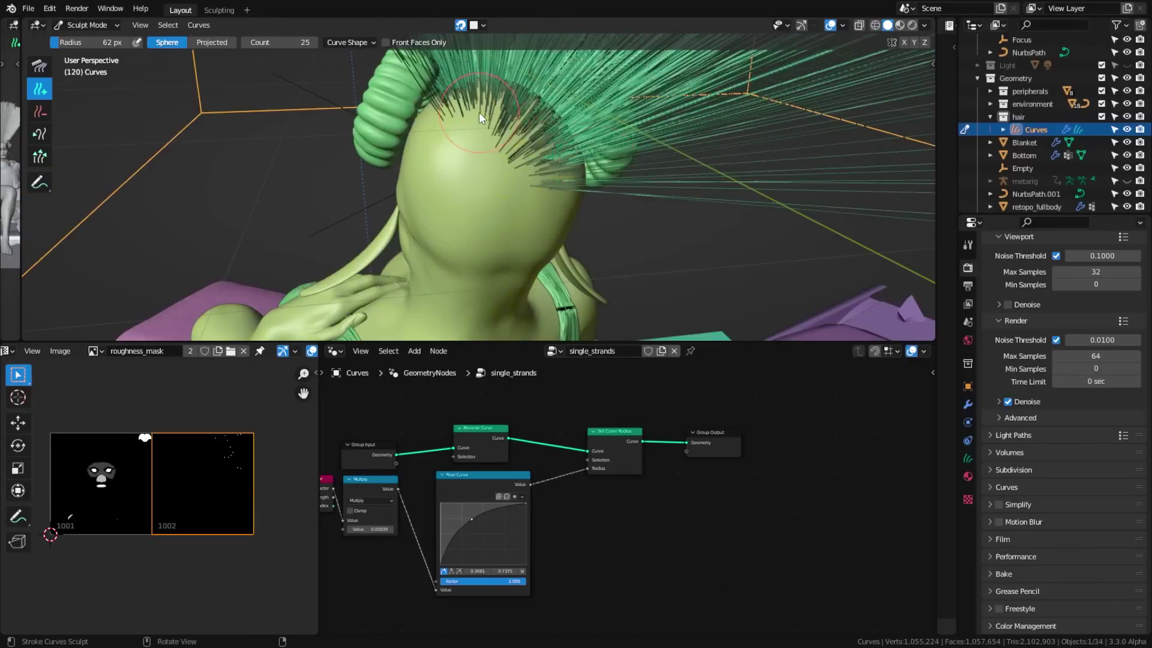
mouse_move(480, 117)
middle_down()
mouse_move(513, 160)
mouse_move(445, 106)
middle_up()
Step: Comb strands over the shoulder, grow new hair on the head, and comb the side volume
scroll(446, 105, down, 6)
key(c)
middle_drag(536, 138, 541, 297)
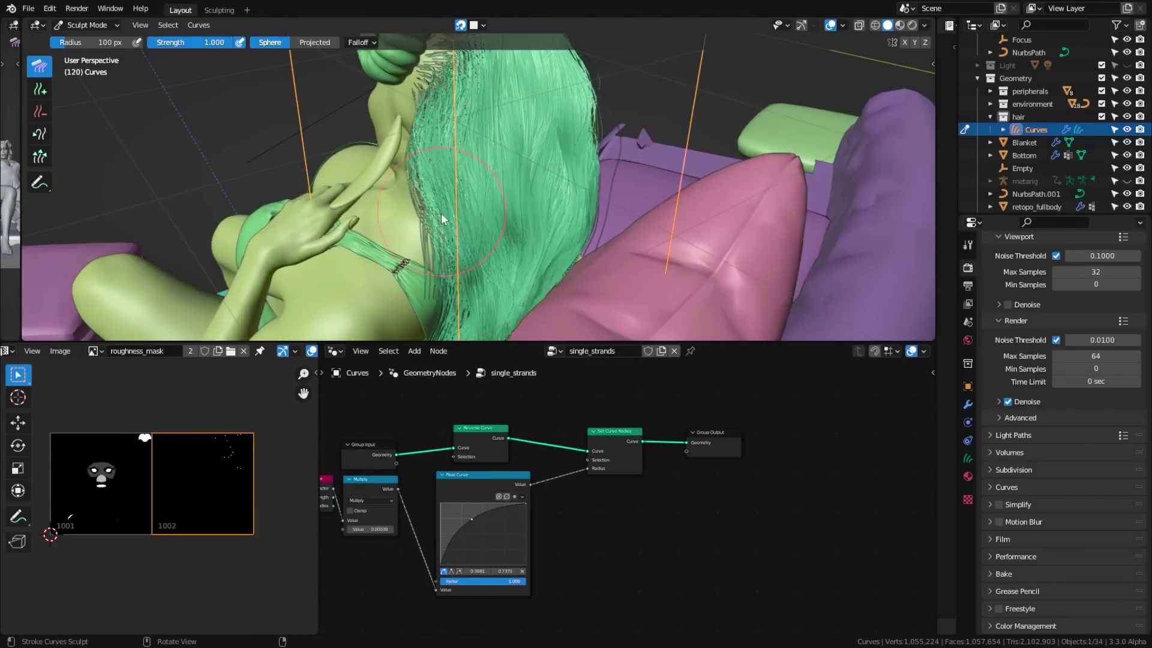
middle_drag(441, 214, 504, 100)
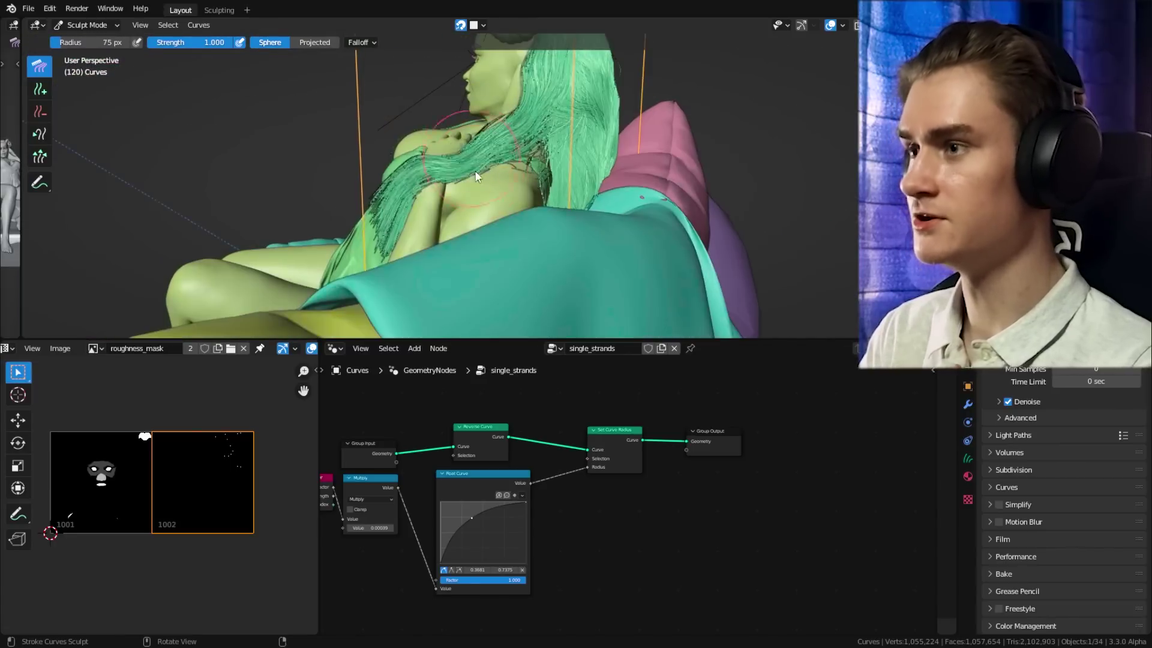
drag(449, 202, 399, 224)
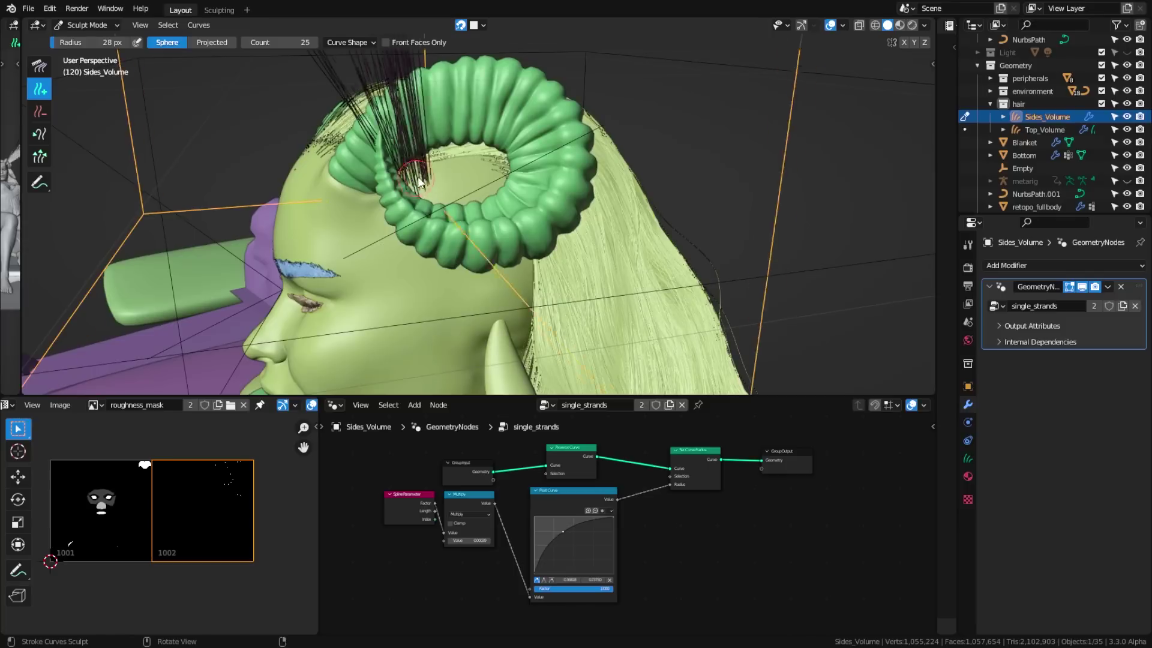
mouse_move(418, 182)
mouse_down()
mouse_move(453, 169)
mouse_move(474, 199)
mouse_up()
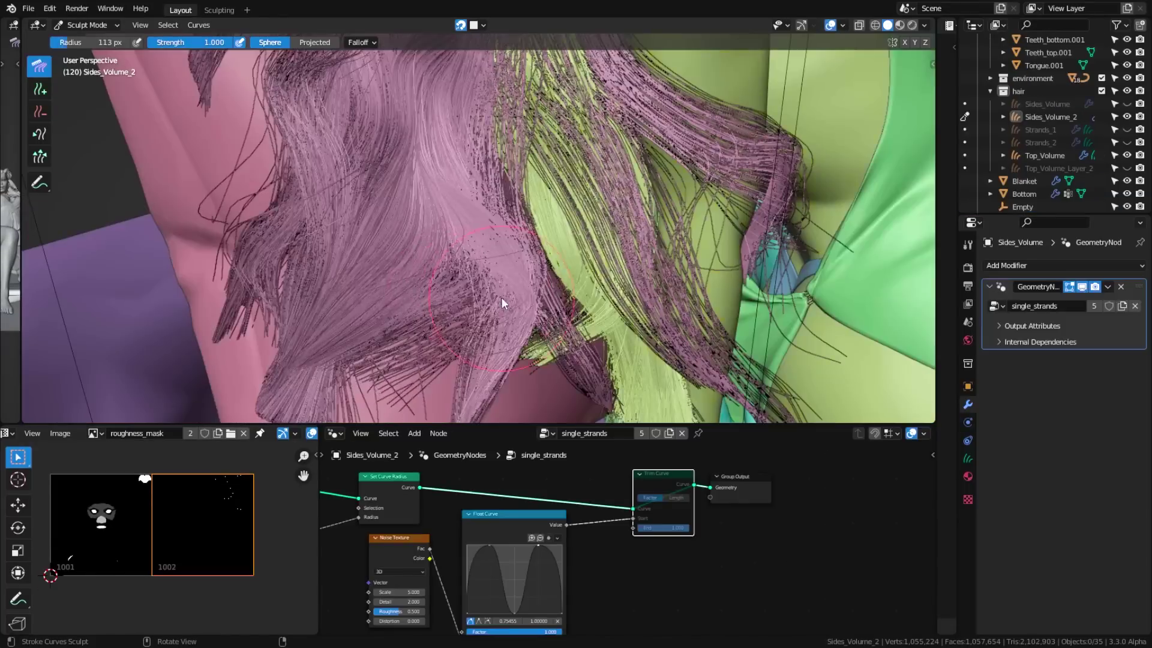
mouse_move(502, 297)
mouse_down()
mouse_move(448, 197)
mouse_move(502, 226)
mouse_up()
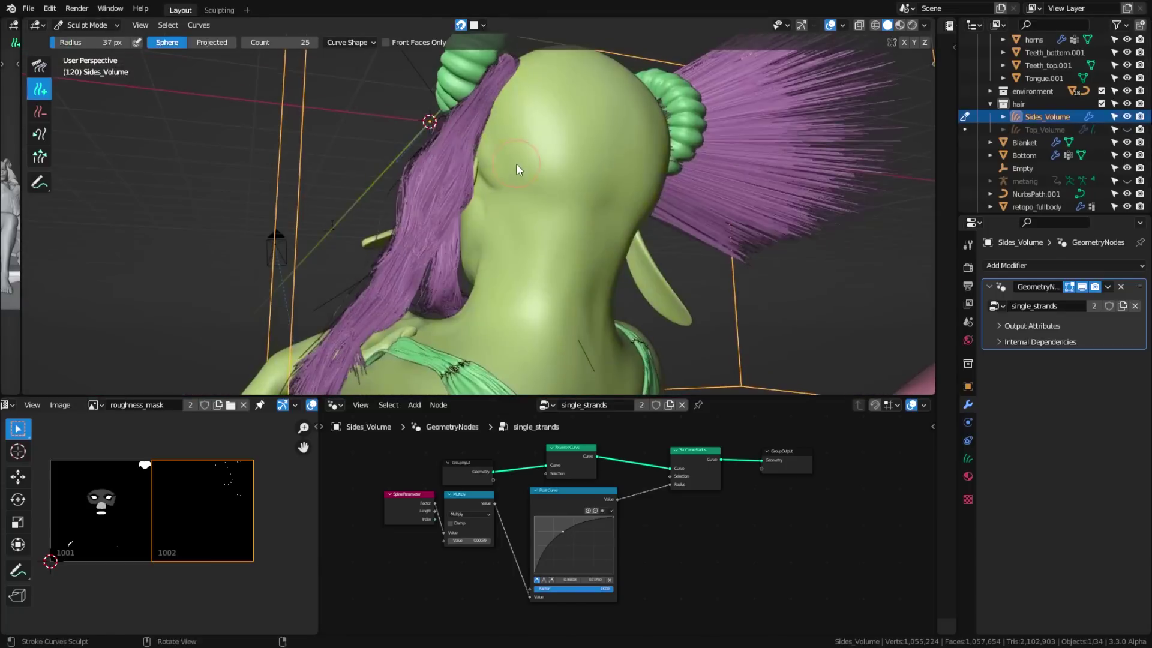
Step: Add side strands, comb purple strands down the back and pink over the bare patch, and shape the front lock
drag(516, 163, 524, 168)
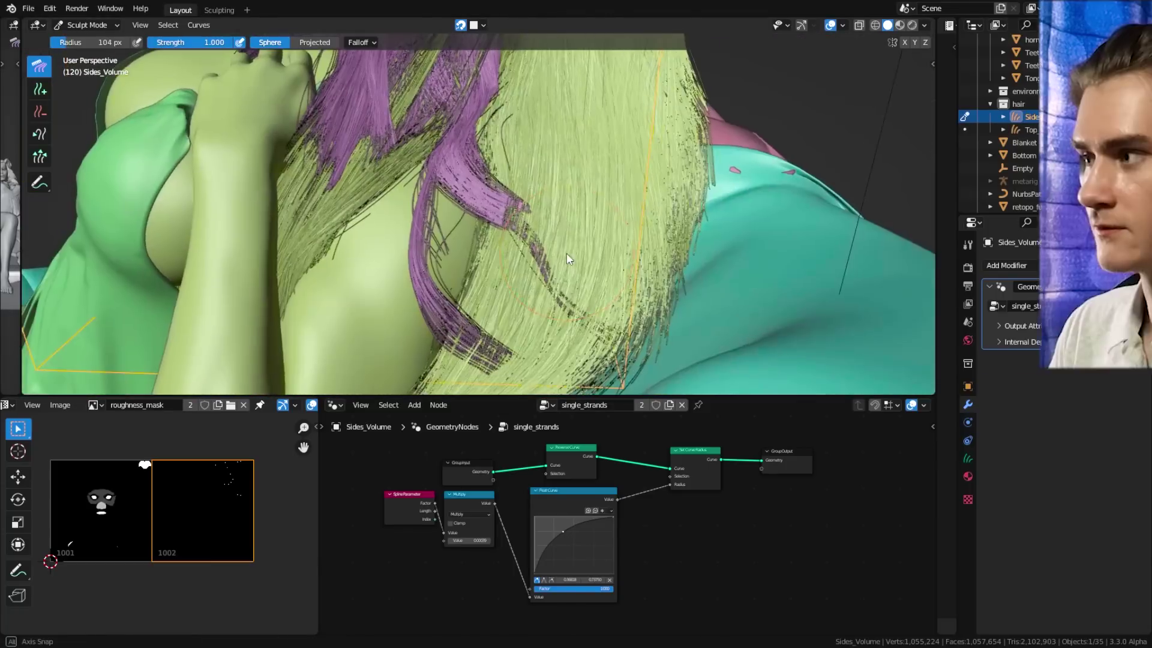
mouse_move(566, 253)
mouse_down()
mouse_move(538, 228)
mouse_move(530, 240)
mouse_up()
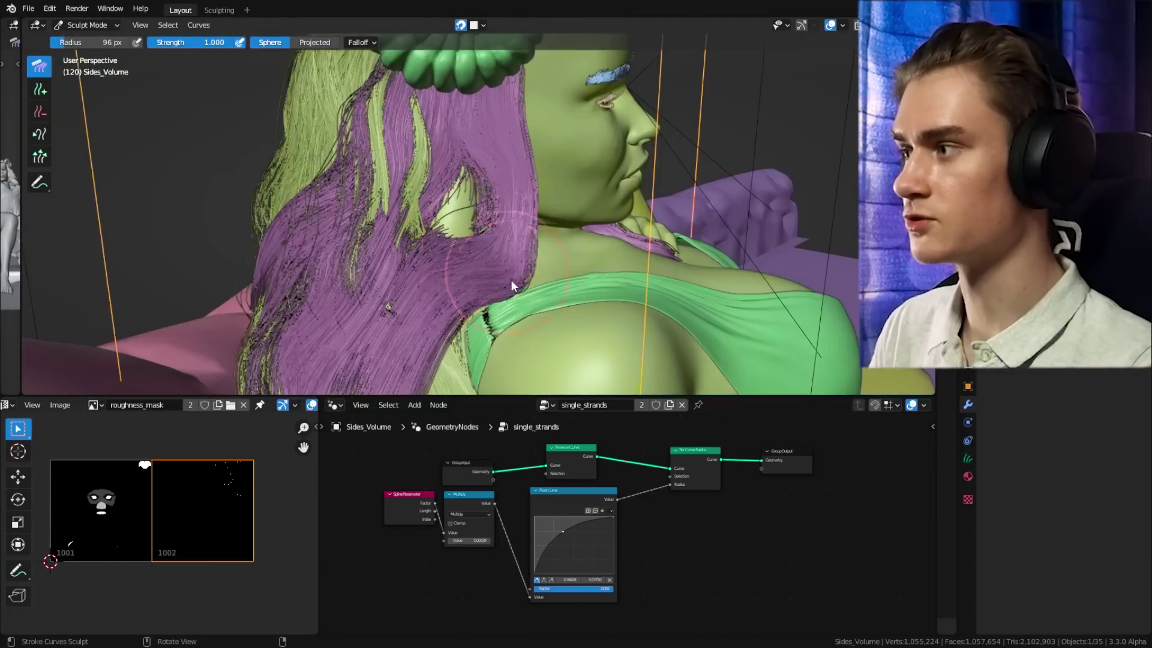
mouse_move(510, 280)
mouse_down()
mouse_move(468, 239)
mouse_move(489, 271)
mouse_move(492, 319)
mouse_move(477, 294)
mouse_up()
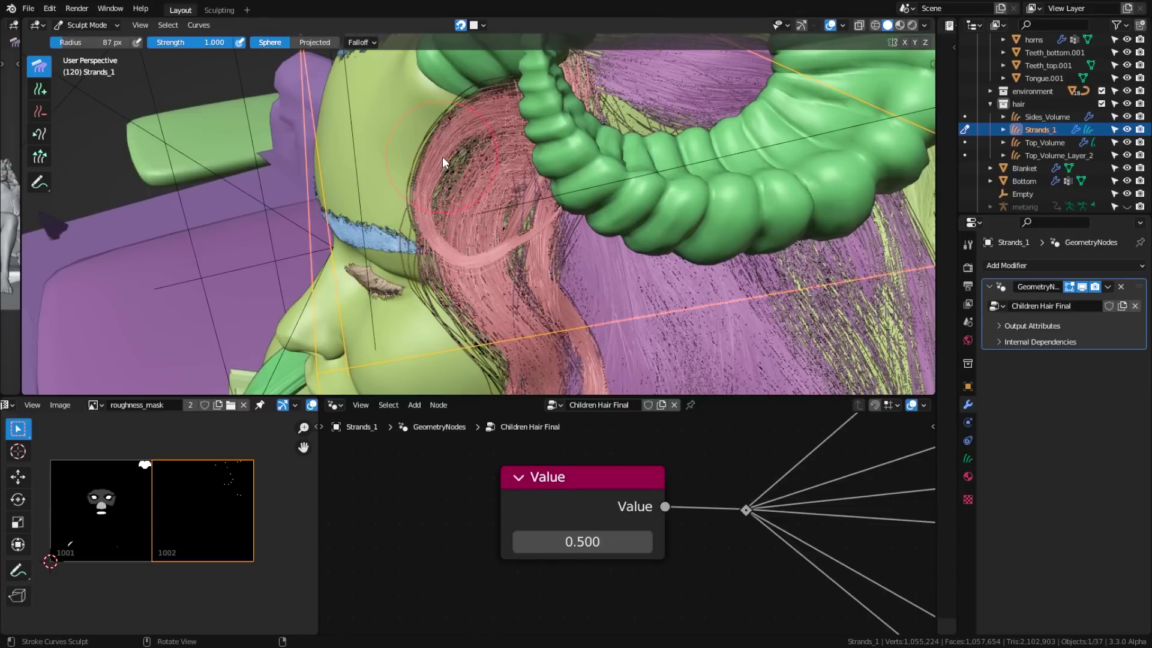
drag(442, 157, 500, 239)
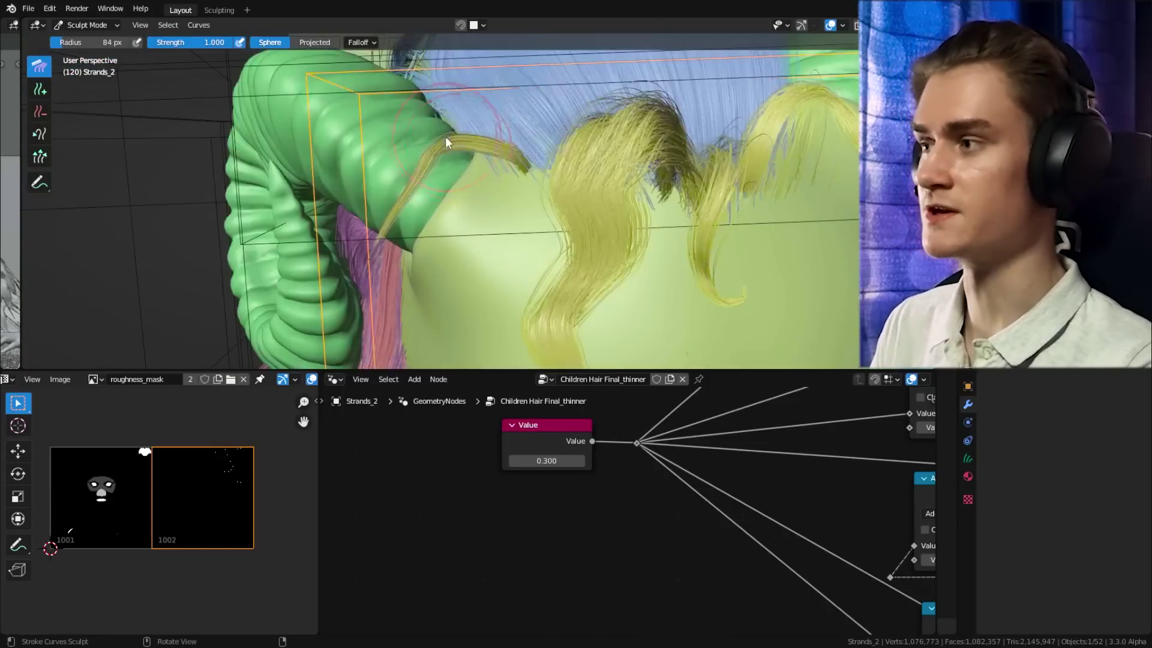
mouse_move(445, 136)
mouse_down()
mouse_move(417, 178)
mouse_move(406, 221)
mouse_up()
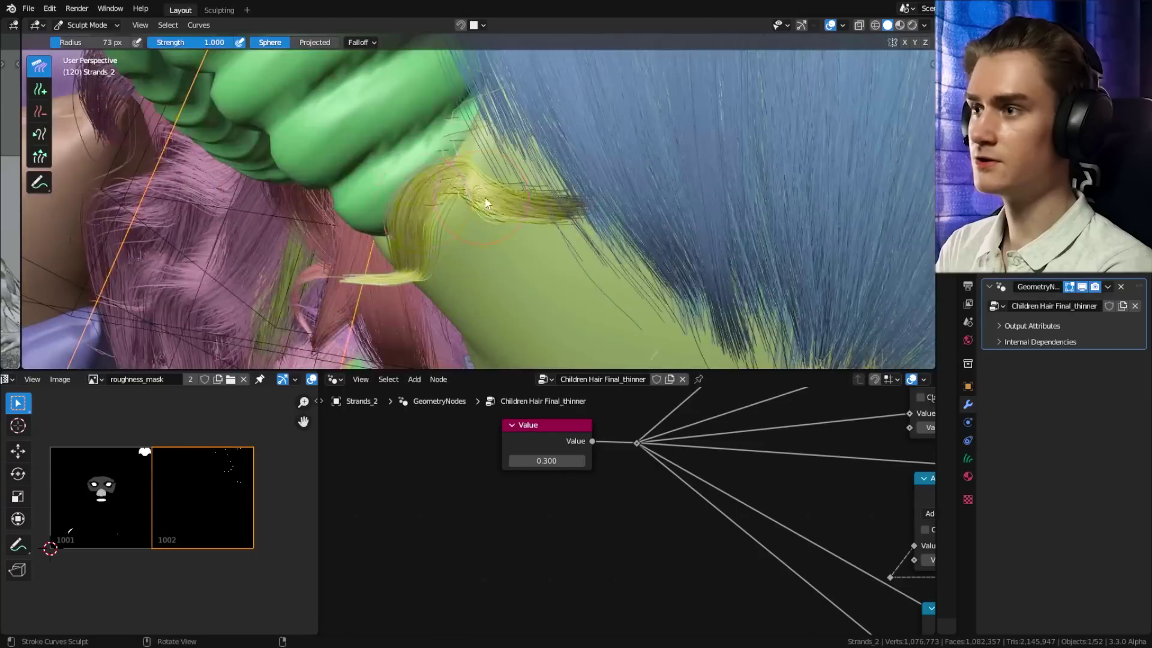
Step: Comb the strands along the hair flow, then mute the curl node so the hair hangs straight
middle_drag(485, 196, 488, 242)
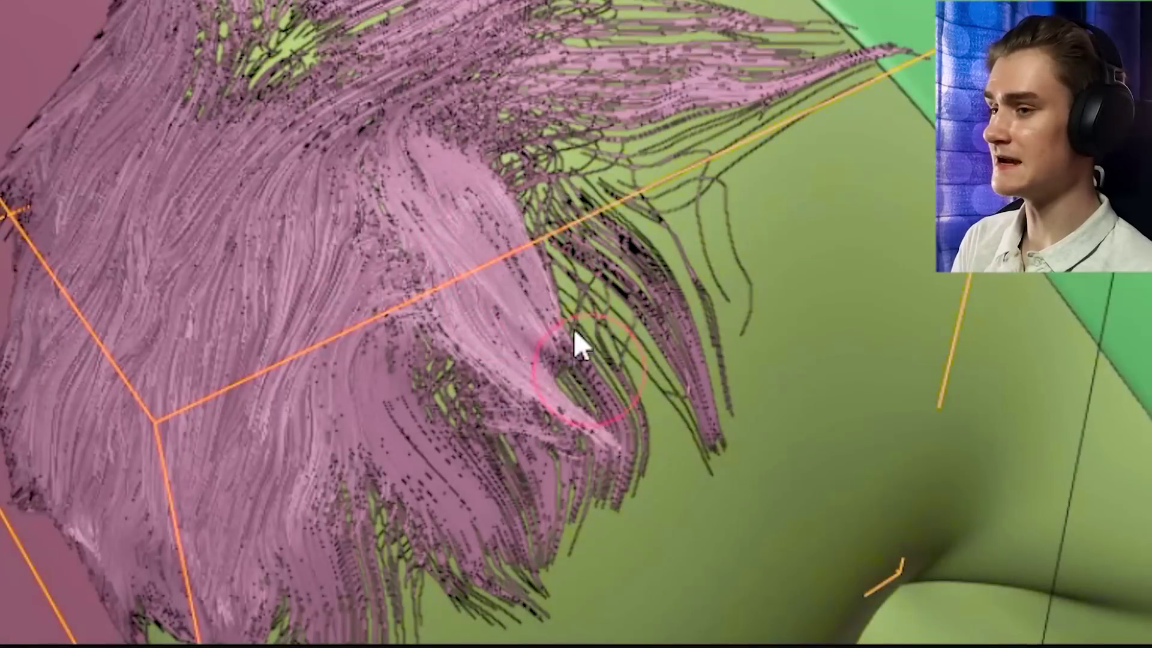
drag(574, 332, 627, 442)
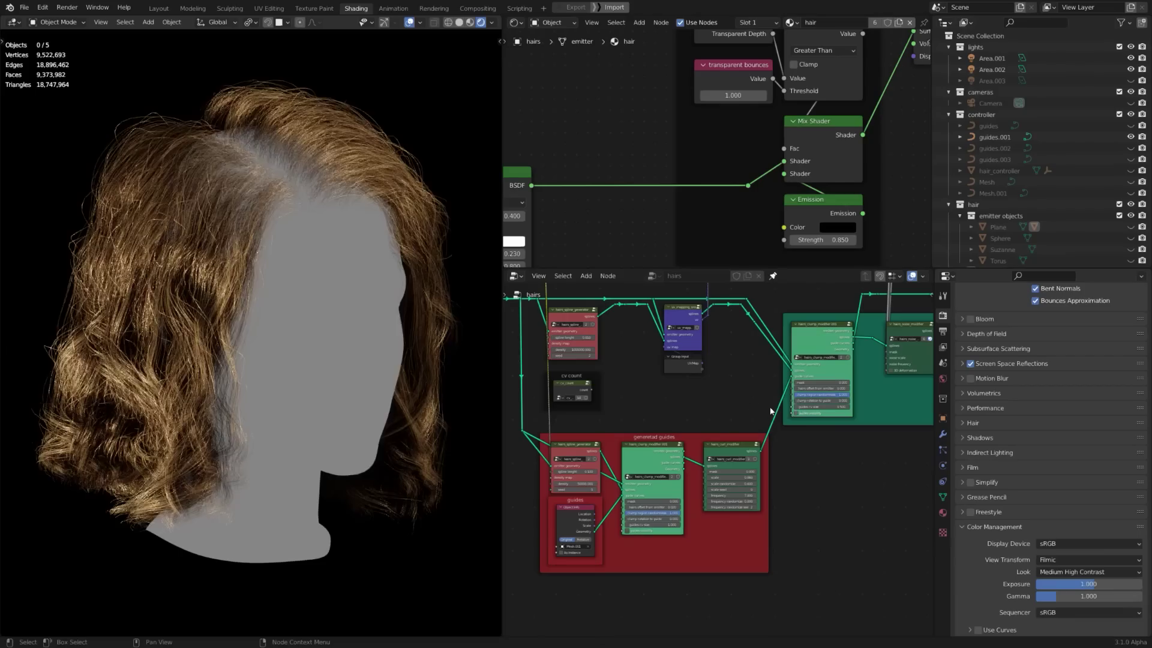
key(m)
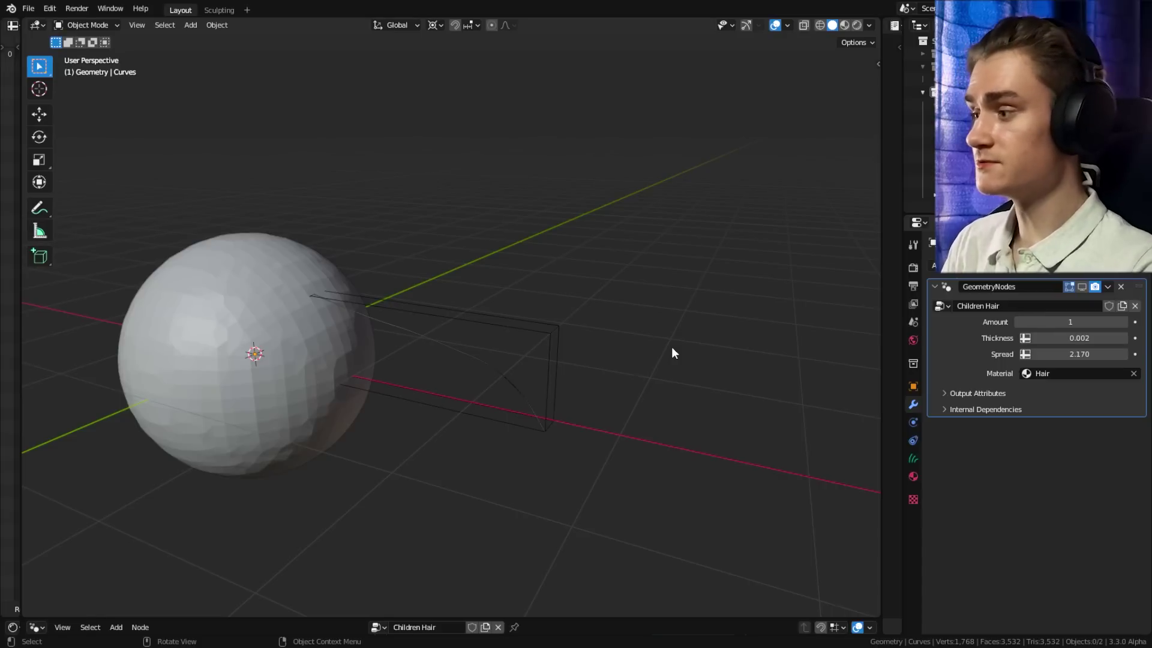
Step: On the curves object, set Children Hair Amount to 17, thicken the strands, and widen Spread to 2.940
click(549, 333)
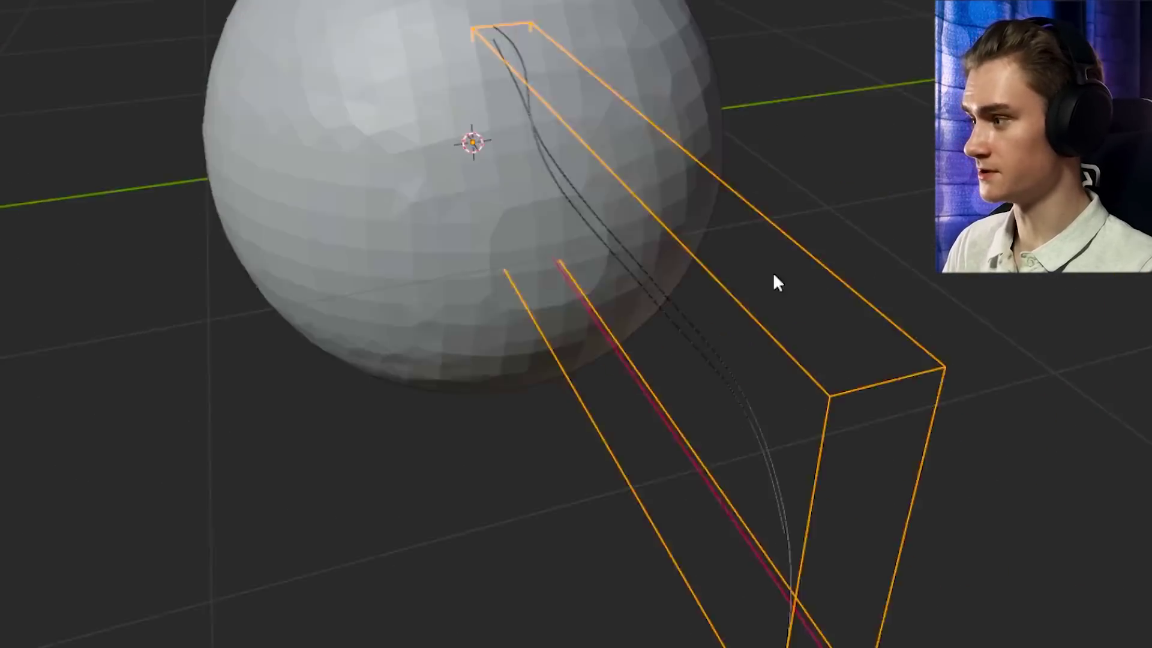
middle_drag(772, 272, 772, 321)
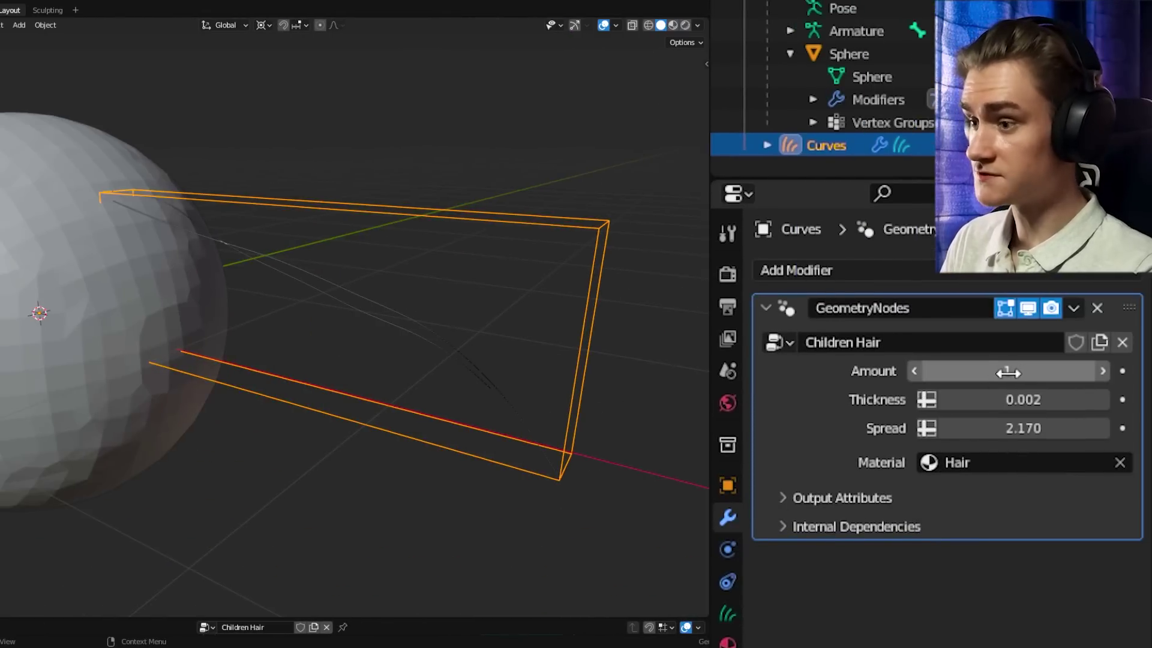
drag(1003, 371, 1068, 370)
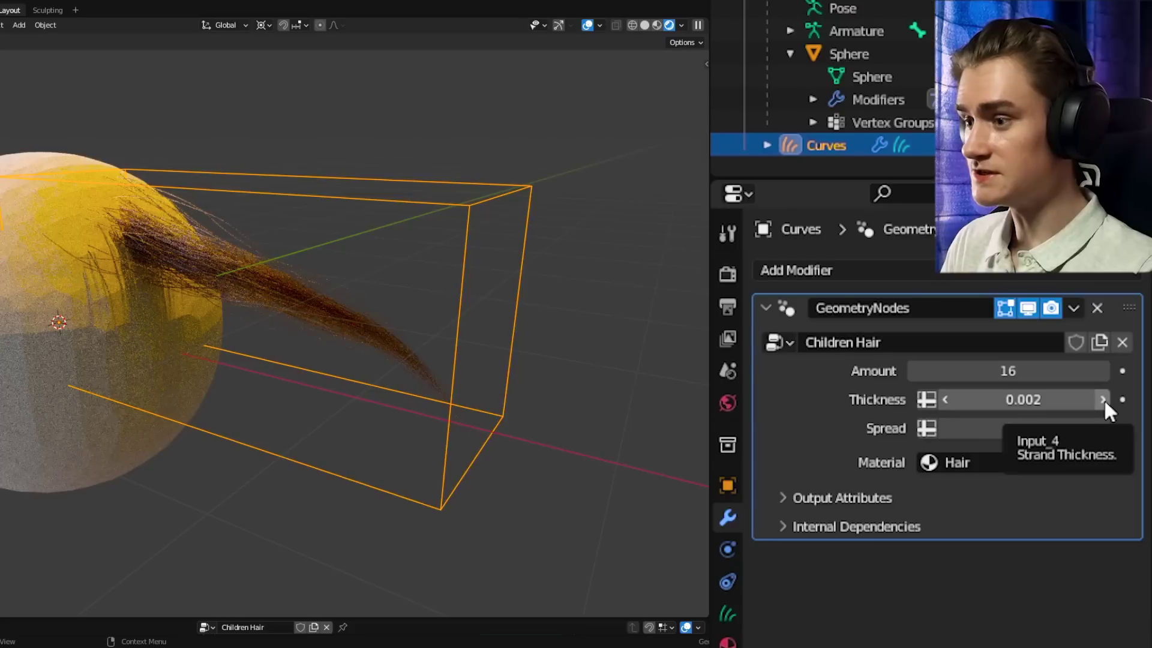
click(1103, 400)
click(1103, 399)
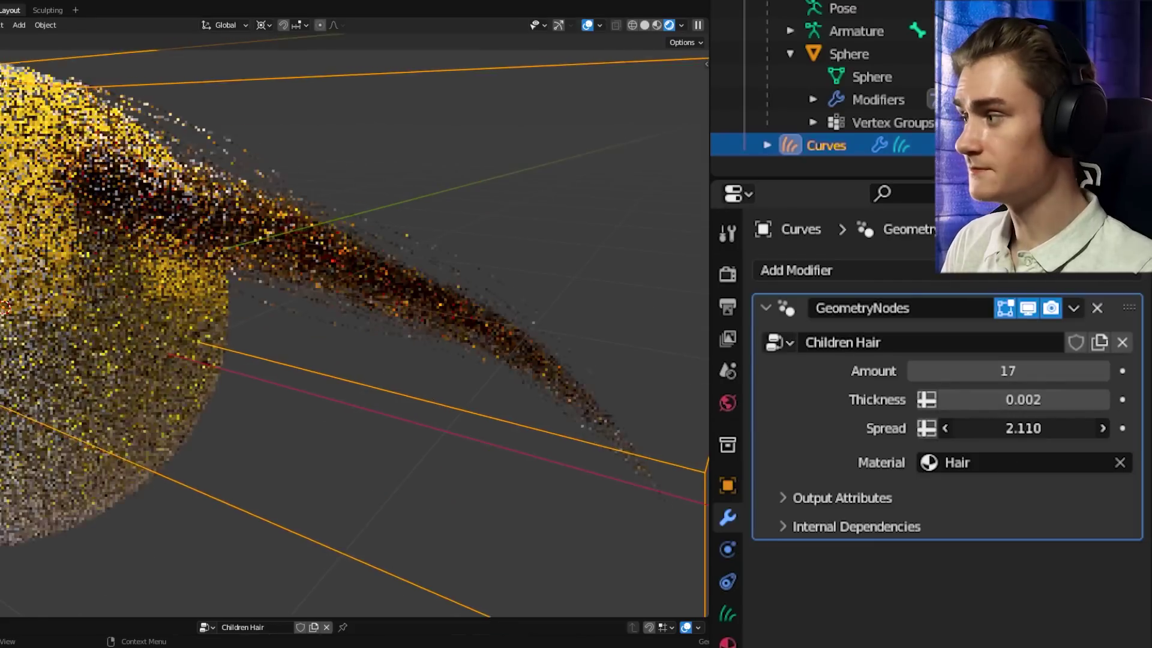
drag(1023, 427, 1053, 428)
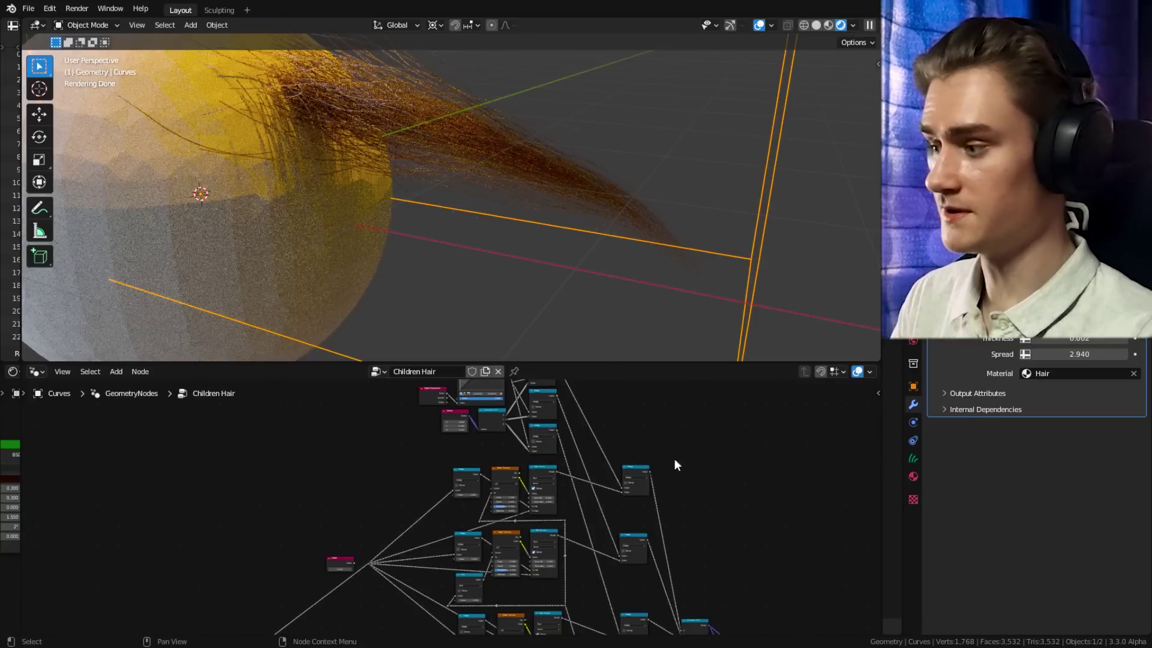
Step: Move the Float Curve points to give the child strands a smoother spread falloff
scroll(674, 458, up, 5)
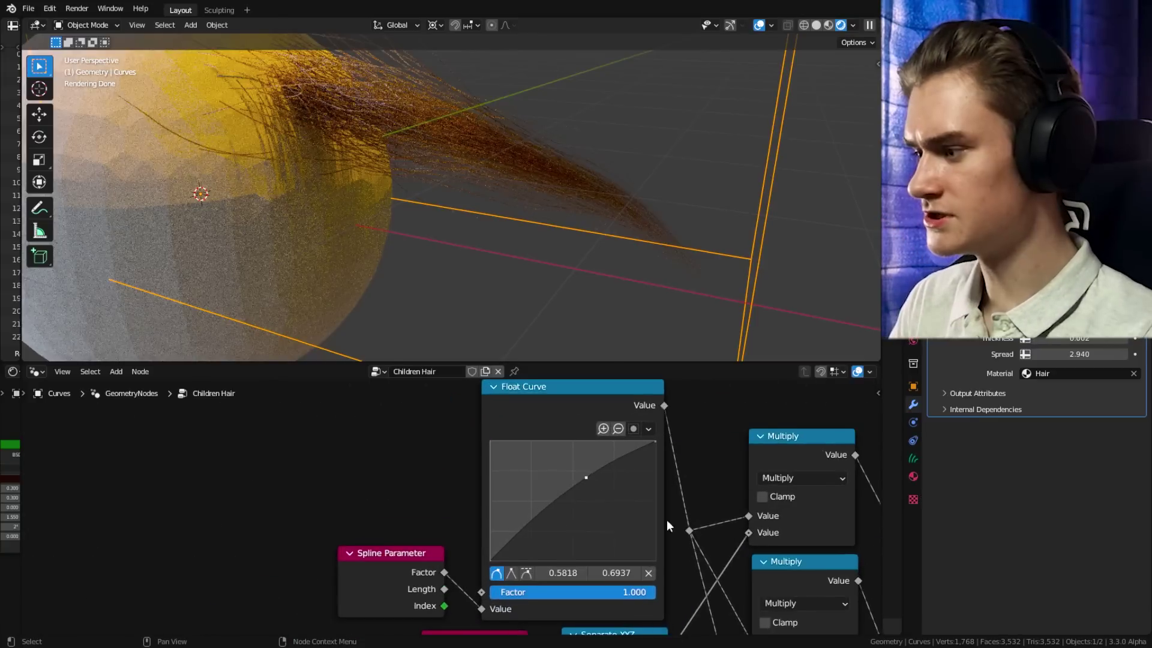
scroll(669, 526, up, 2)
drag(540, 450, 532, 414)
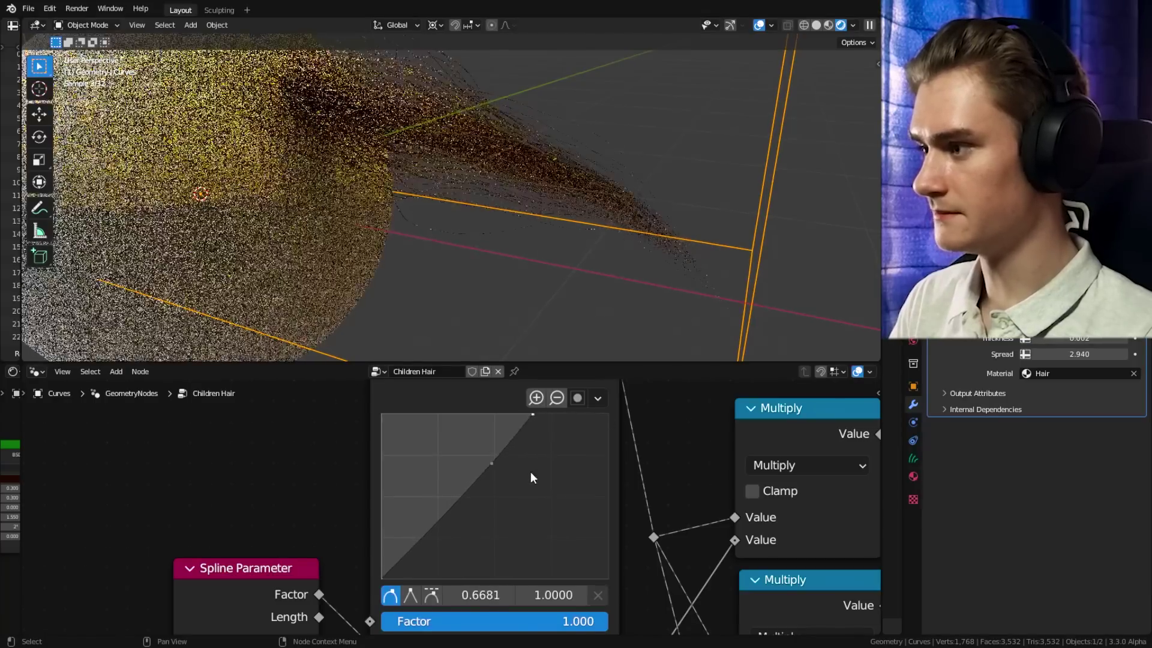
drag(492, 462, 466, 449)
Step: Fit the whole node tree in view and switch the viewport to Solid shading
key(Home)
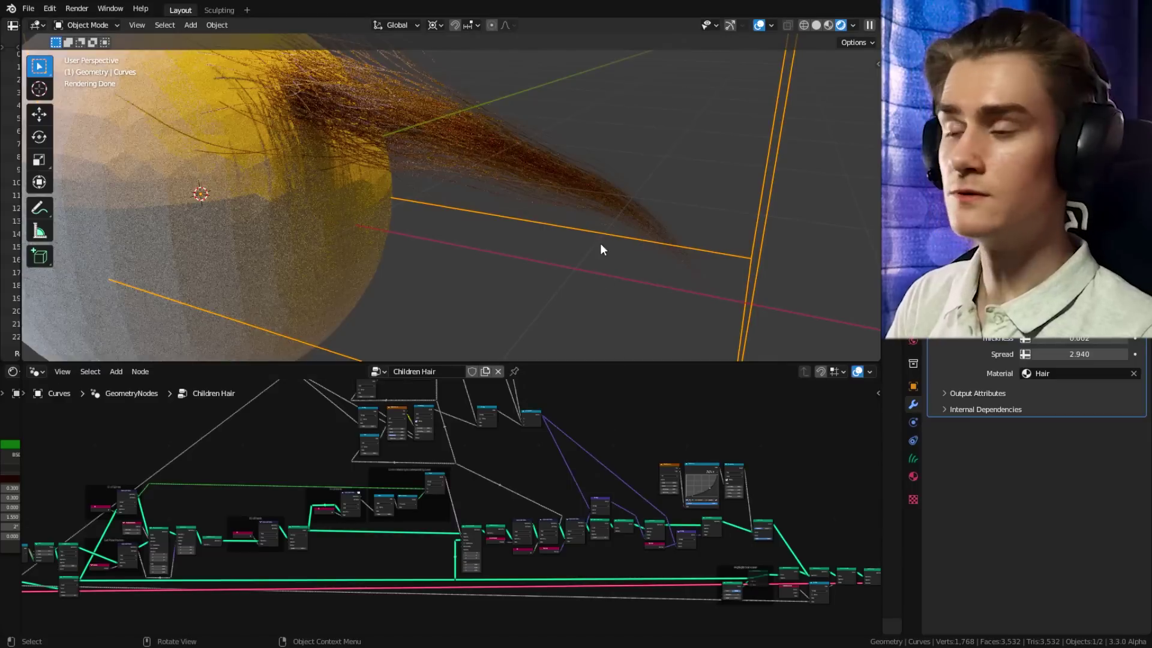
key(z)
middle_drag(607, 161, 566, 193)
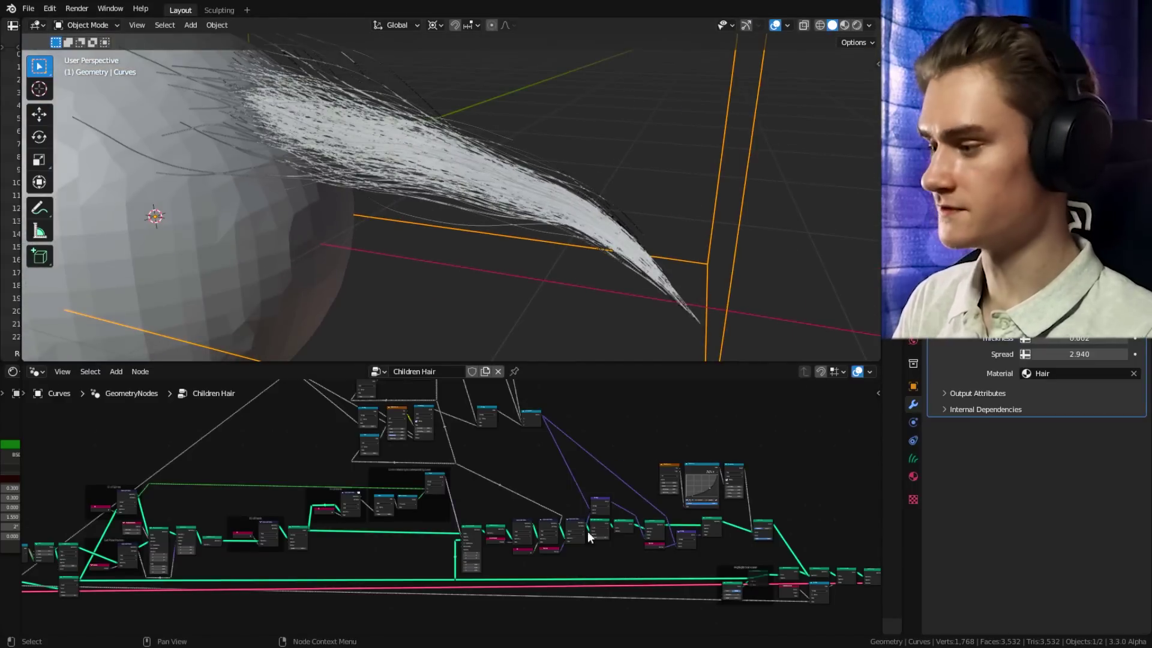
scroll(588, 531, up, 6)
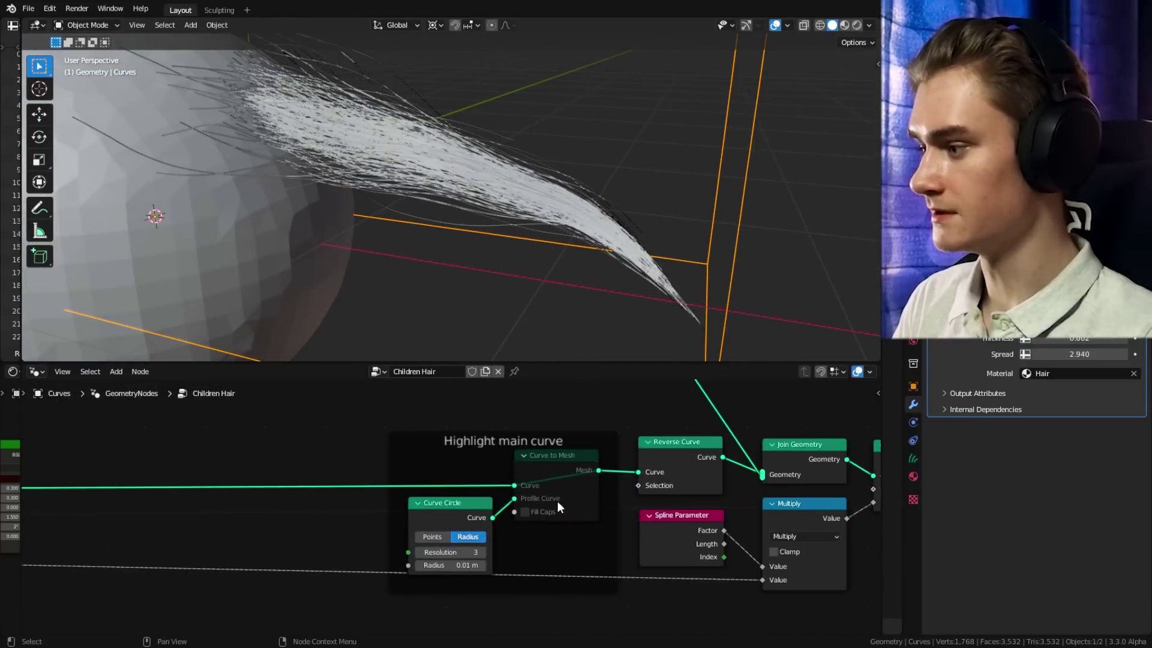
Step: Unmute the Curve to Mesh node in the Highlight main curve frame
middle_drag(558, 507, 473, 456)
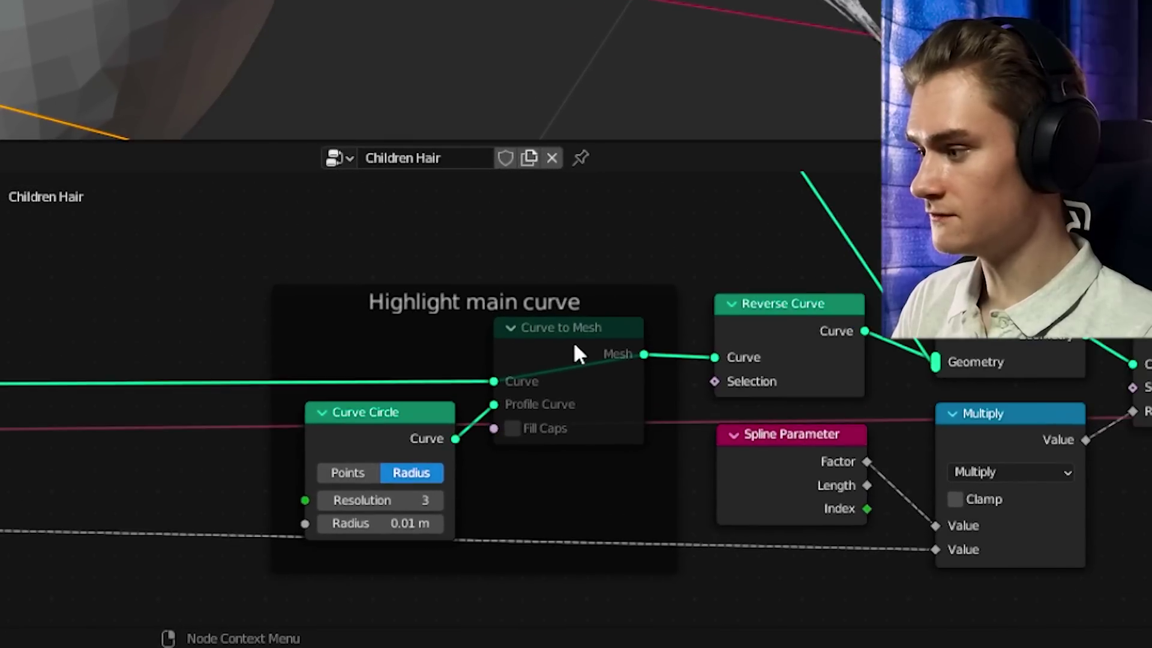
click(564, 337)
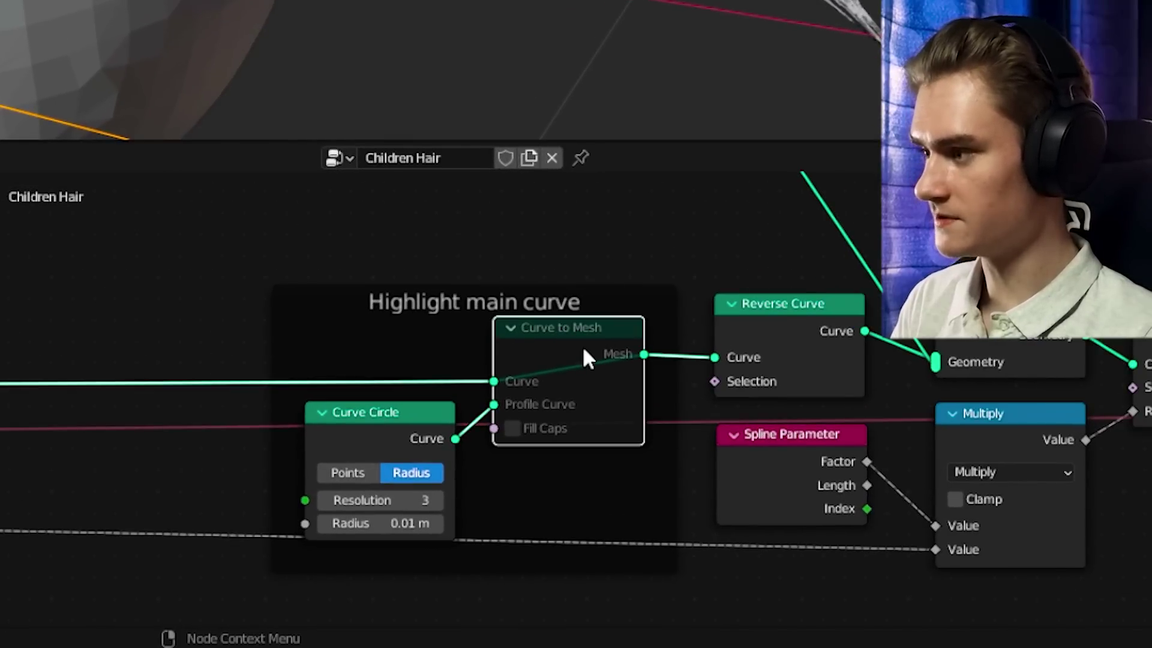
key(m)
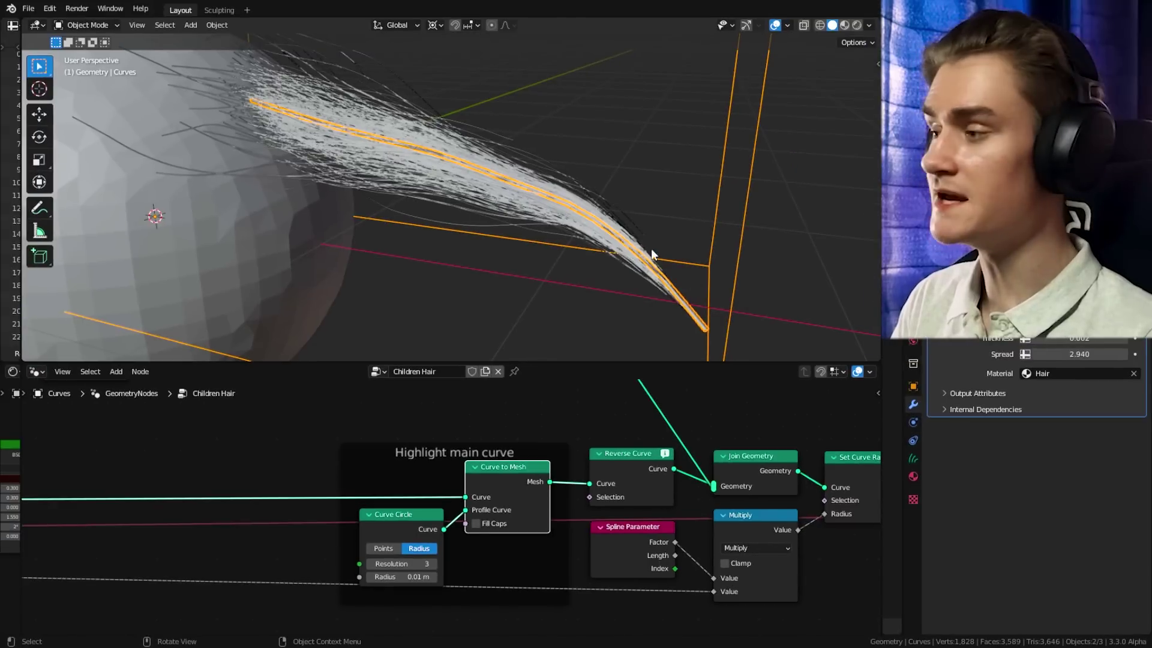
scroll(630, 243, down, 5)
scroll(606, 228, up, 4)
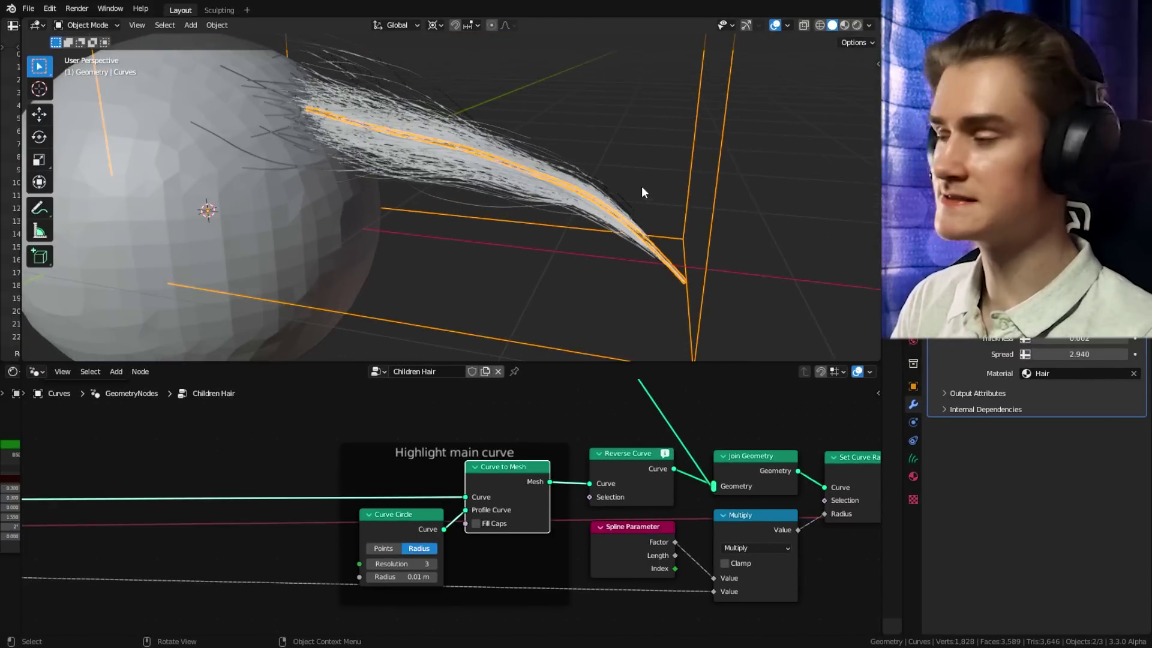
middle_drag(642, 192, 624, 180)
Step: In Sculpt Mode, set the comb brush radius to 66 px and comb the main curve into an upward bend
click(89, 54)
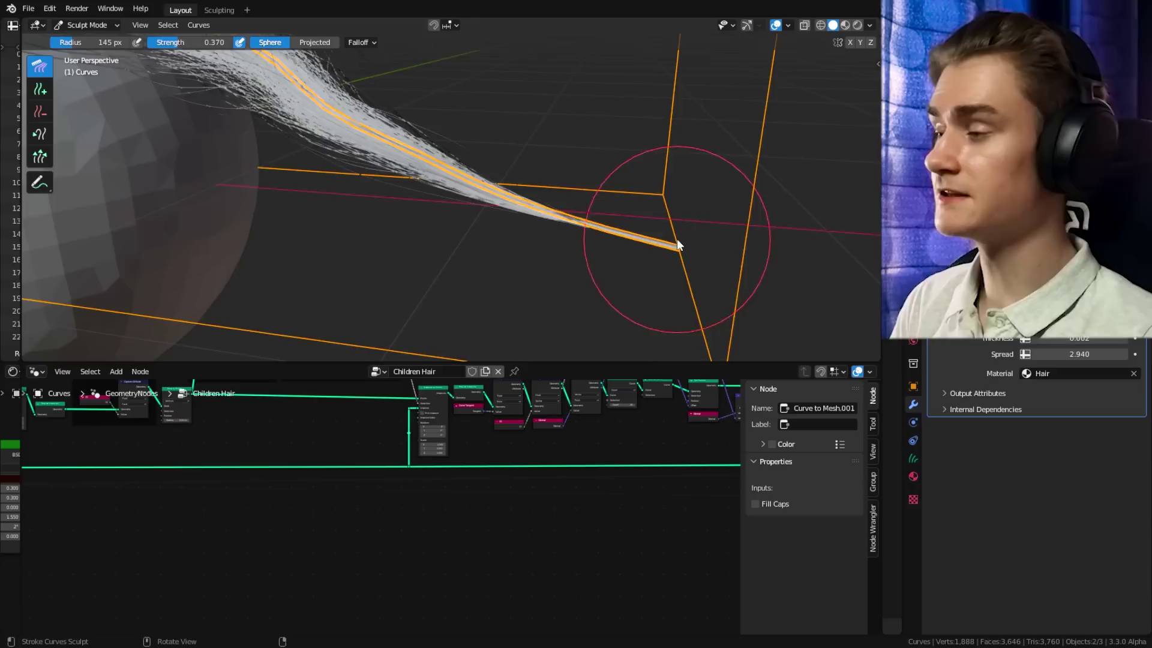
middle_drag(678, 245, 595, 210)
key(f)
click(560, 219)
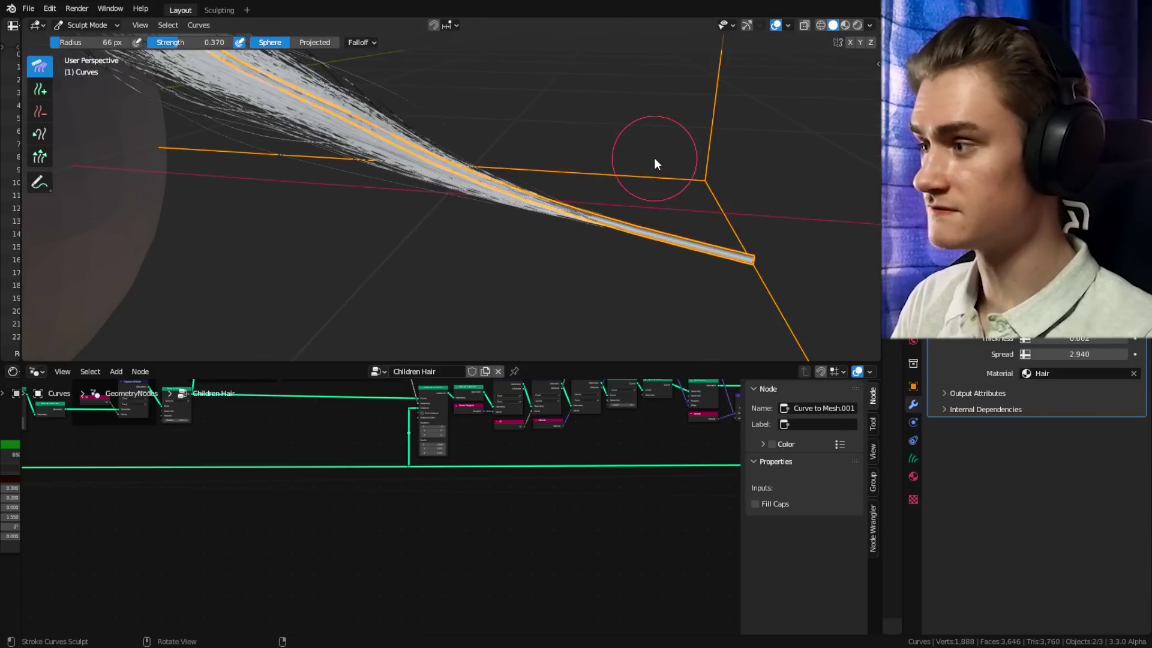
mouse_move(530, 200)
mouse_down()
mouse_move(463, 210)
mouse_move(510, 116)
mouse_move(439, 233)
mouse_move(493, 147)
mouse_move(469, 202)
mouse_up()
middle_drag(384, 420, 473, 527)
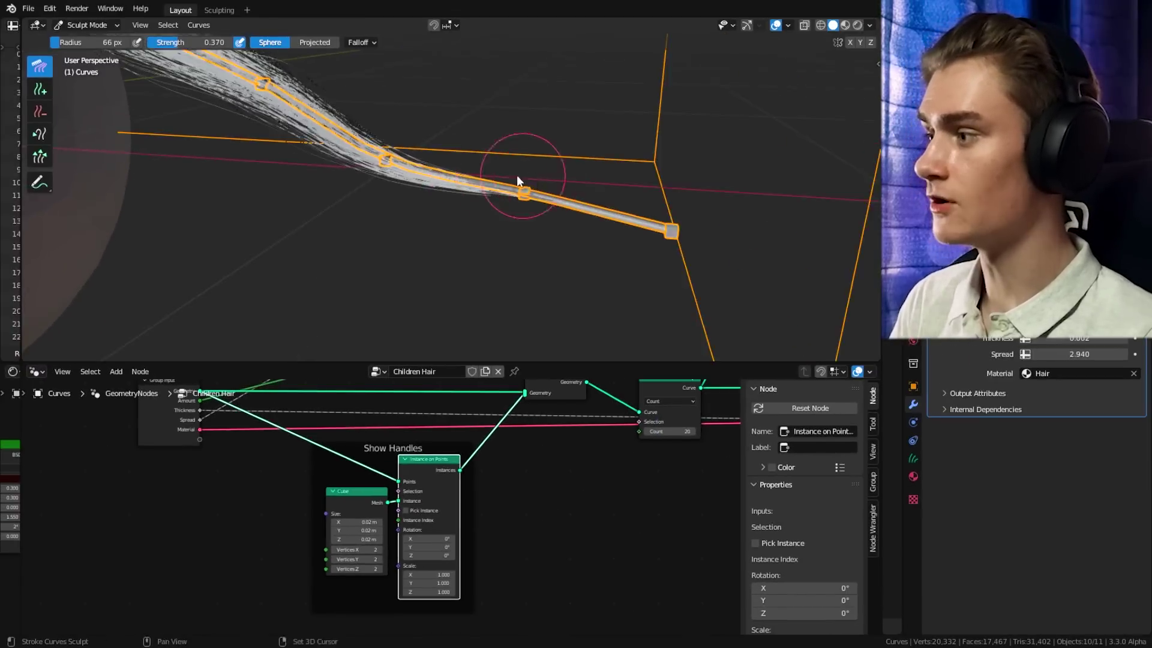
mouse_move(517, 175)
mouse_down()
mouse_move(527, 217)
mouse_move(540, 206)
mouse_move(526, 257)
mouse_move(552, 165)
mouse_move(532, 245)
mouse_up()
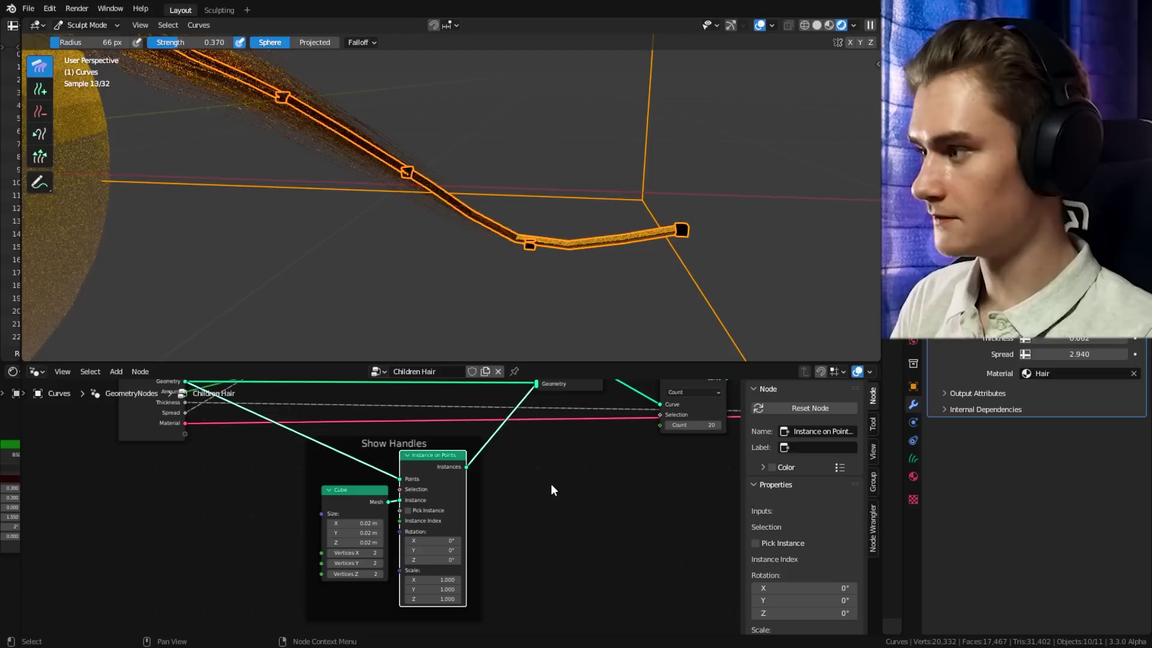
Step: Mute Show Handles and Curve to Mesh to remove the highlight, and enlarge the brush to 84 px
scroll(541, 491, up, 2)
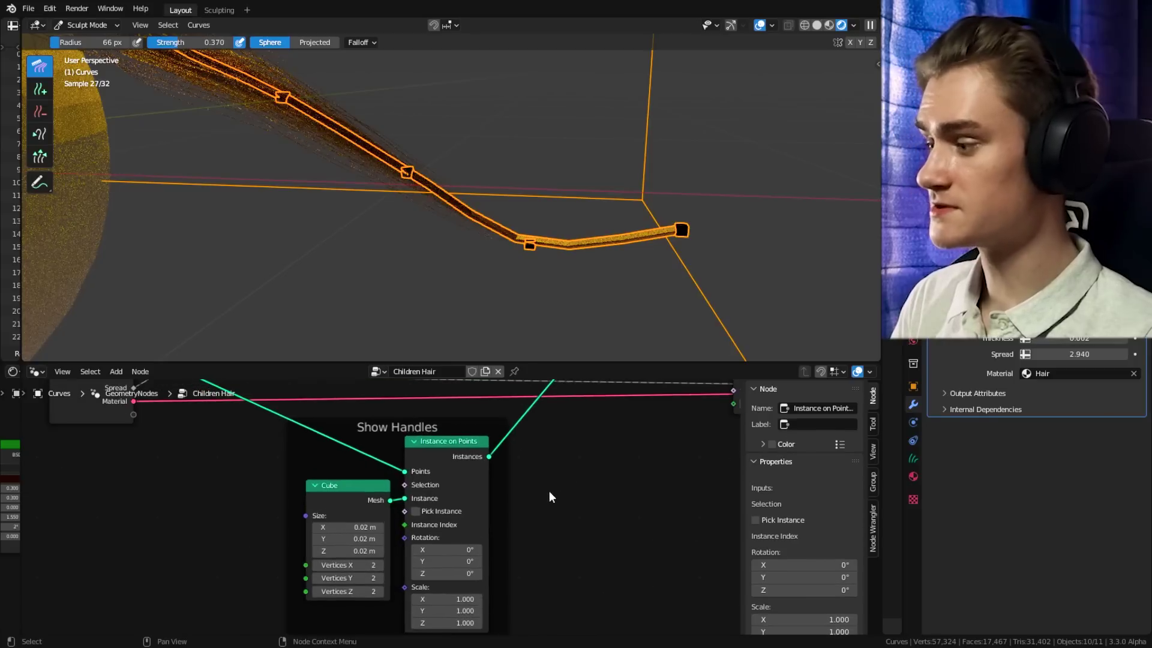
key(m)
scroll(486, 491, down, 6)
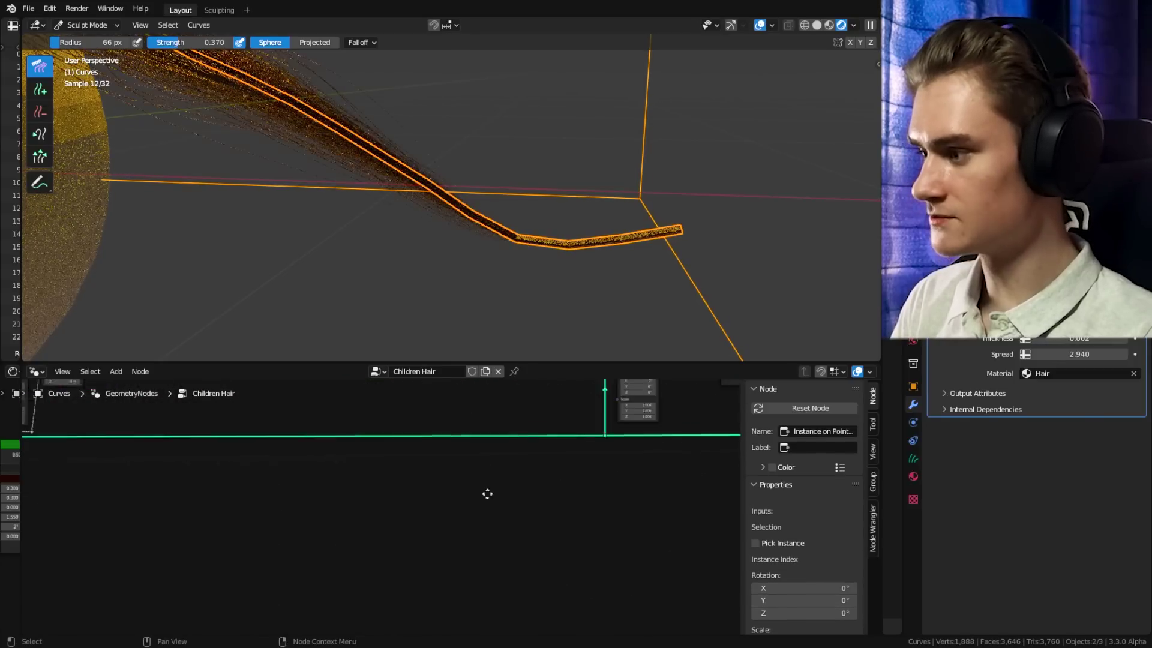
scroll(402, 496, up, 5)
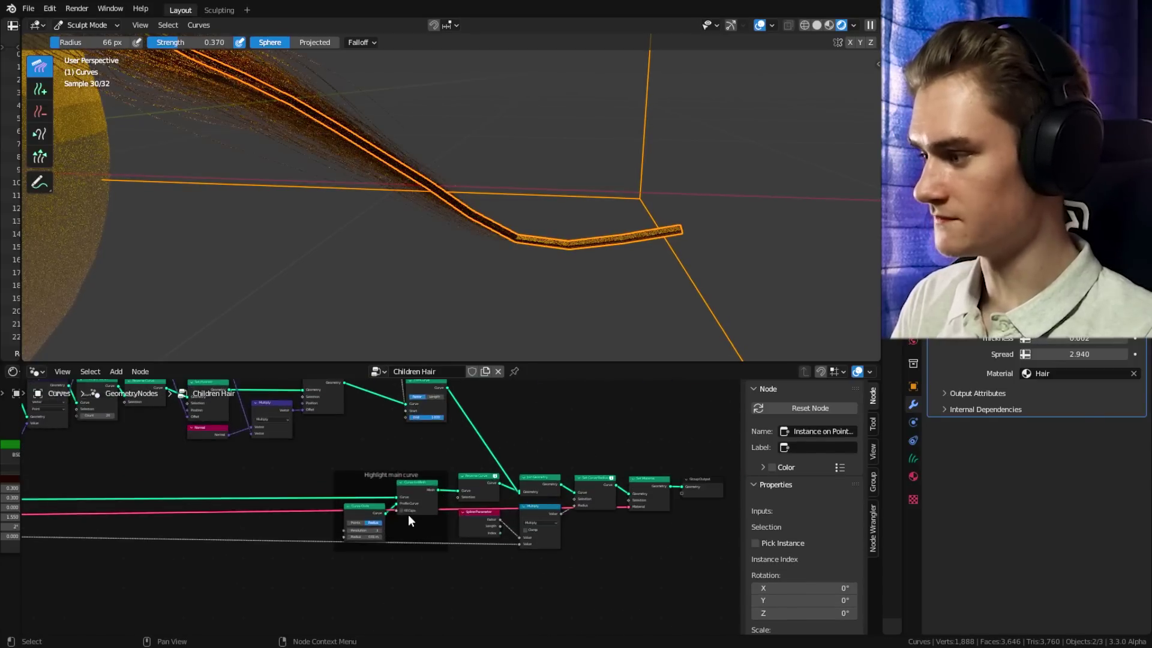
click(441, 478)
key(m)
middle_drag(462, 270, 461, 203)
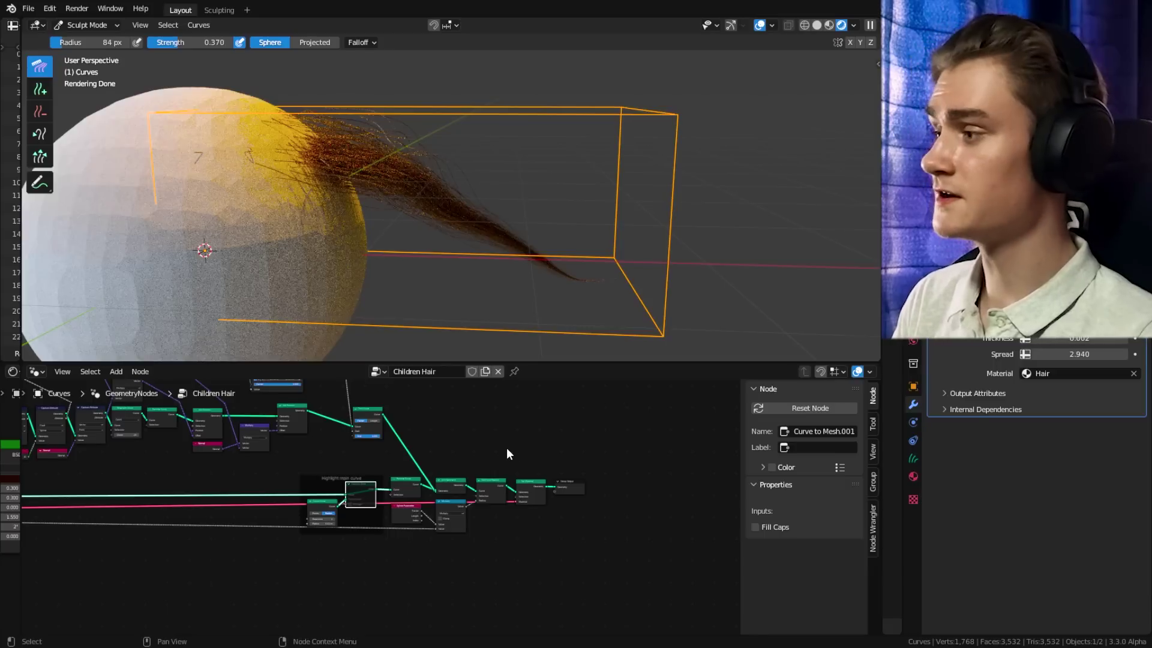
middle_drag(490, 206, 534, 220)
scroll(560, 198, up, 3)
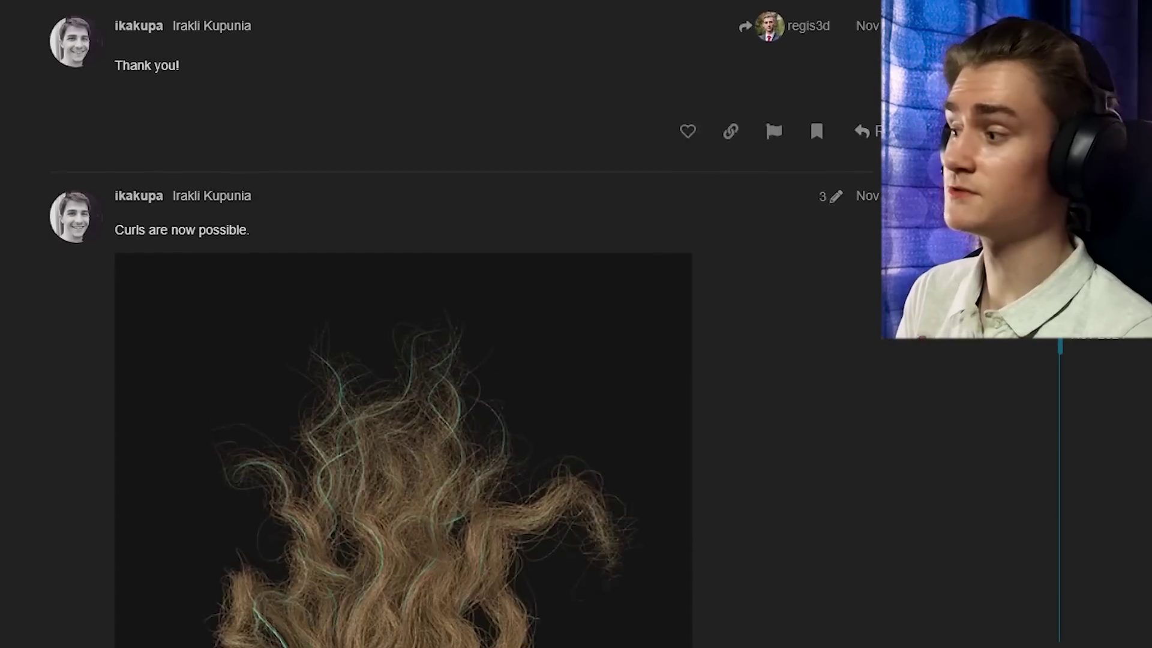
scroll(403, 324, down, 3)
Step: Scroll through the thread's curly, braided and wavy hair posts, highlighting the word 'procedurally'
scroll(403, 324, down, 20)
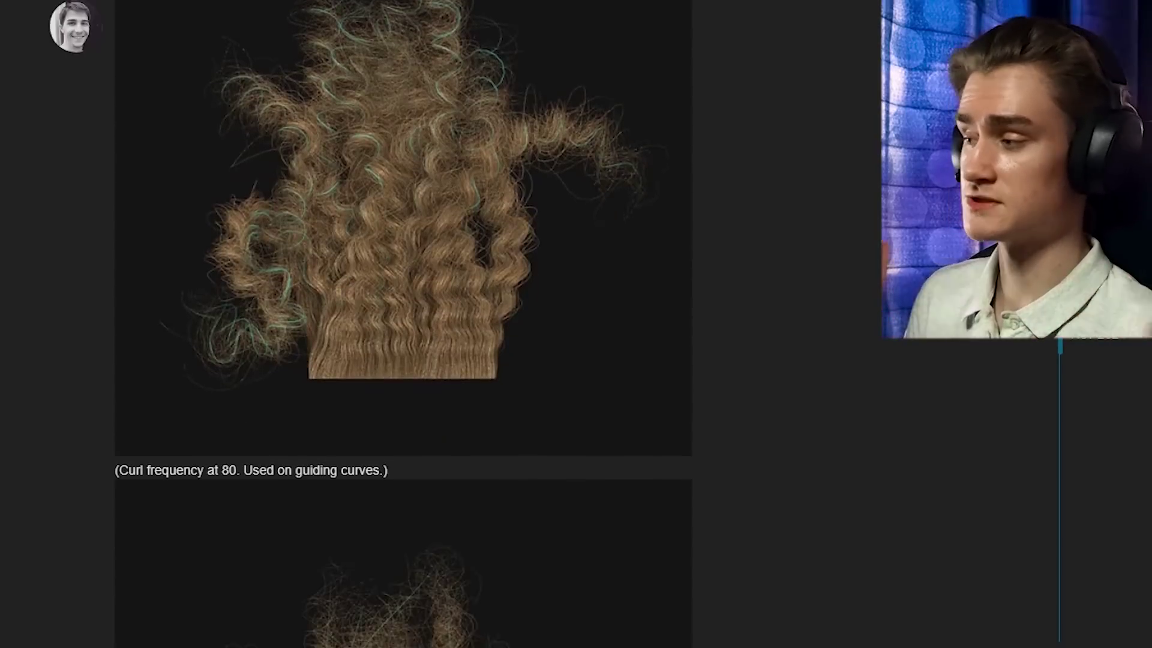
scroll(403, 324, down, 7)
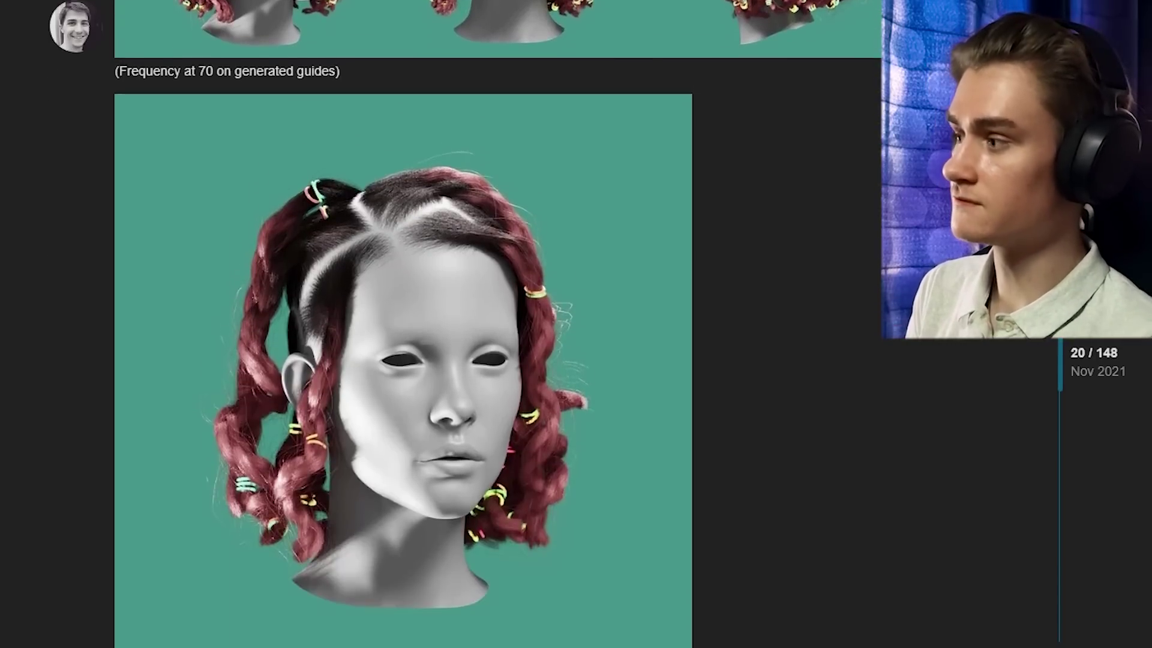
scroll(532, 141, down, 10)
drag(533, 138, 449, 135)
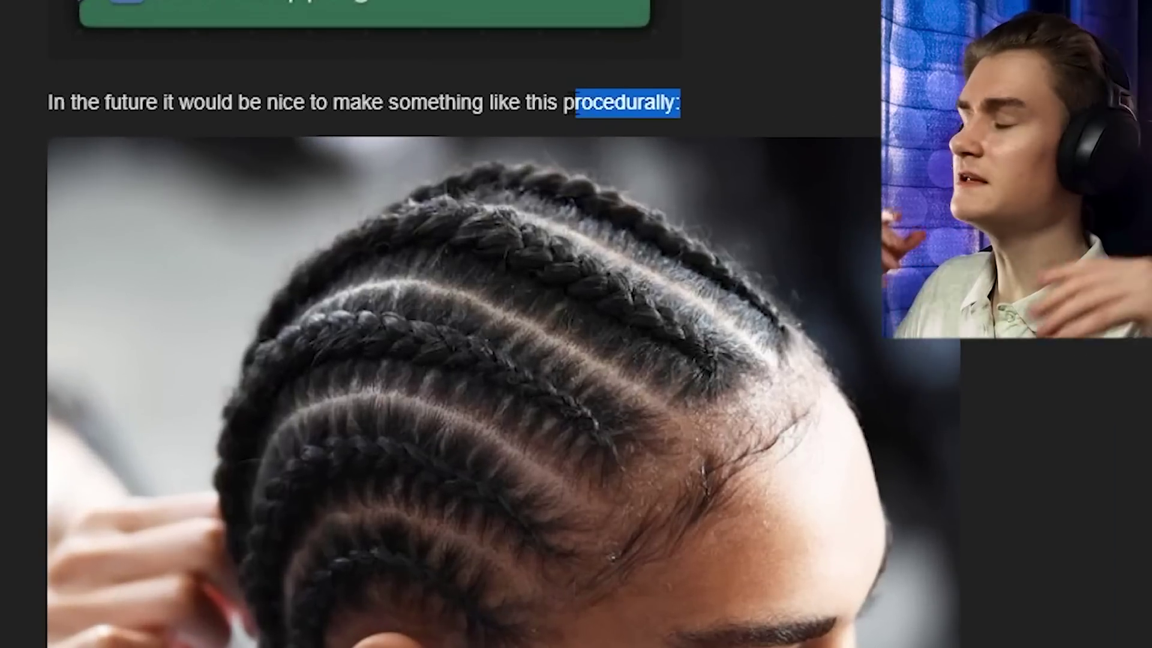
drag(567, 118, 568, 117)
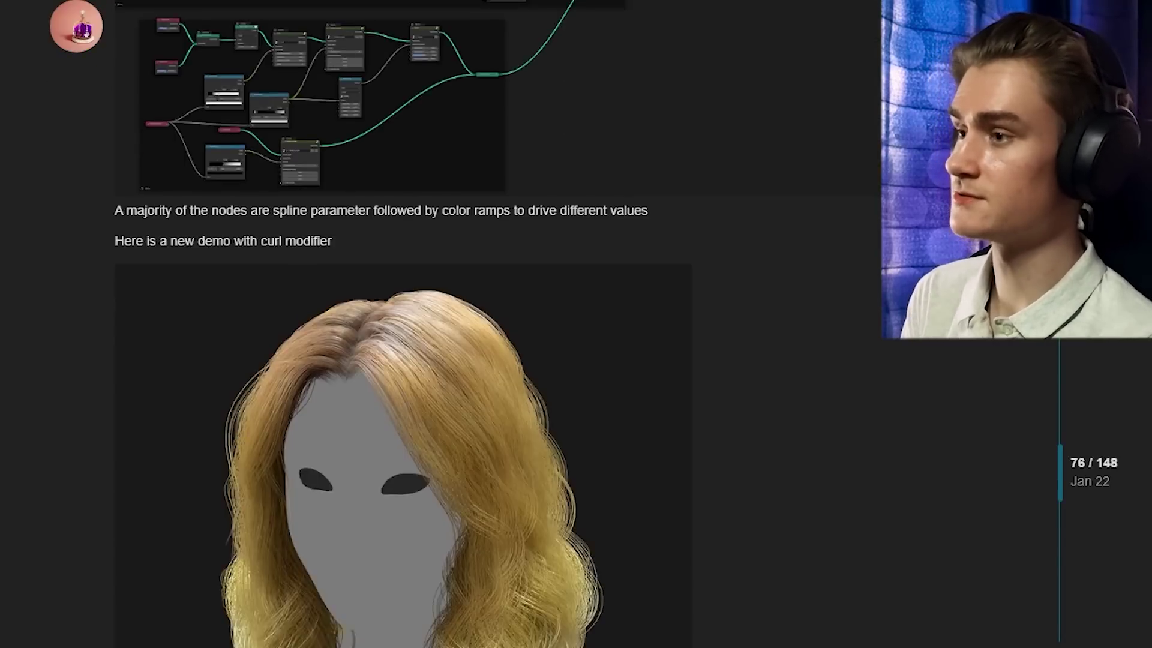
scroll(402, 324, down, 8)
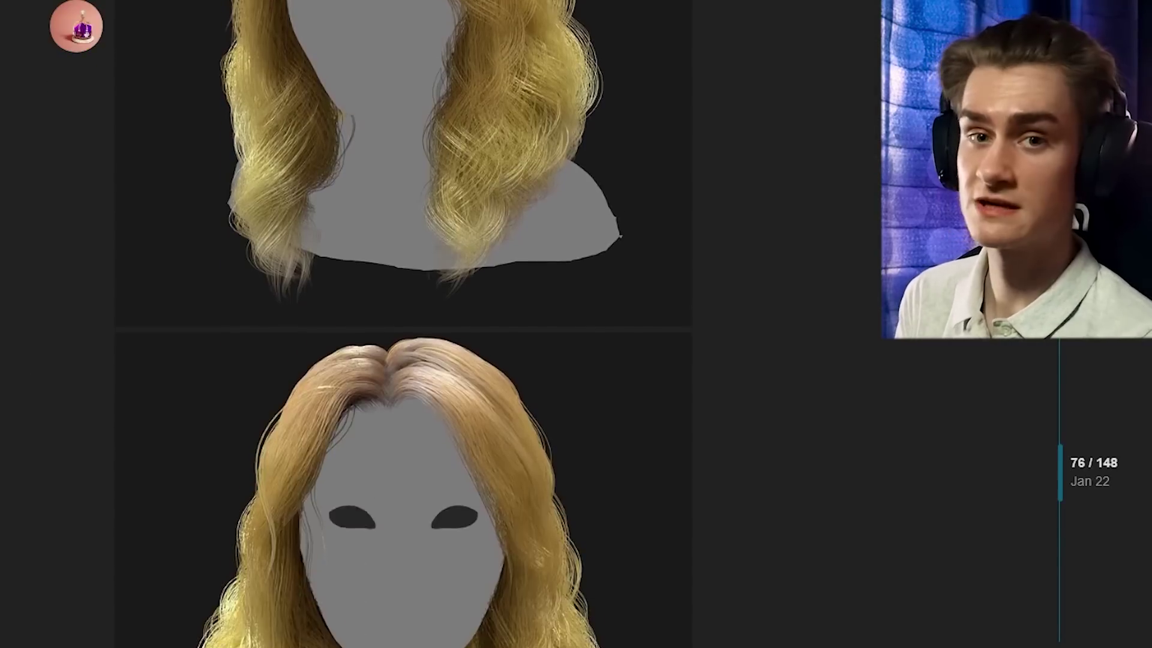
scroll(402, 324, up, 3)
scroll(402, 324, down, 10)
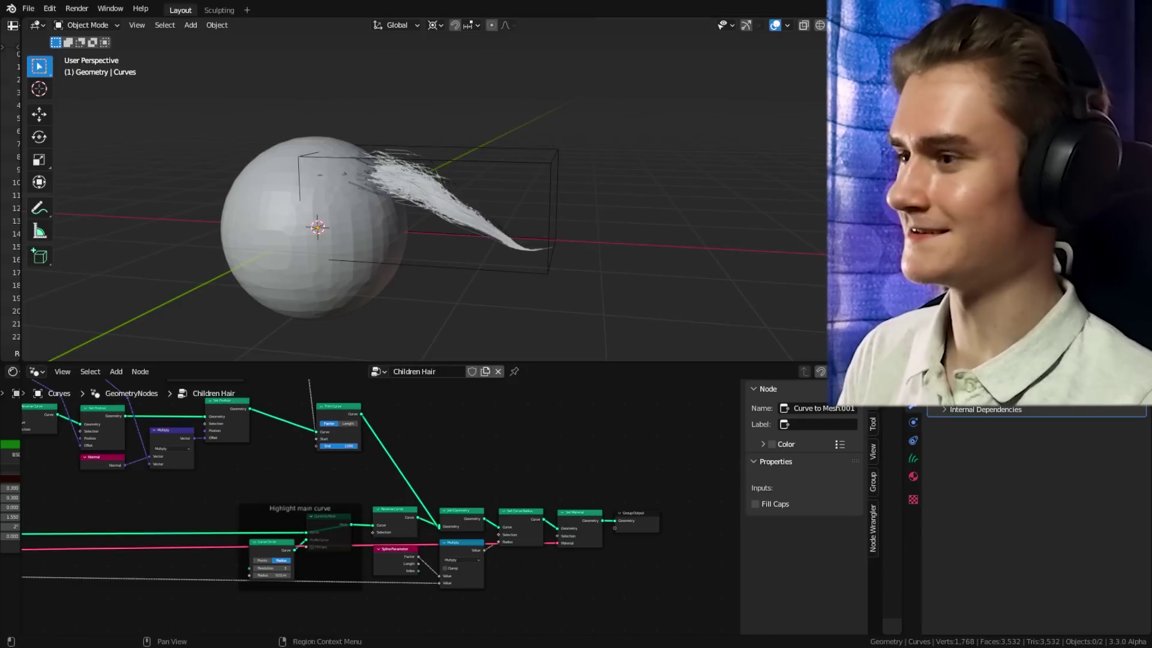
middle_drag(480, 288, 664, 219)
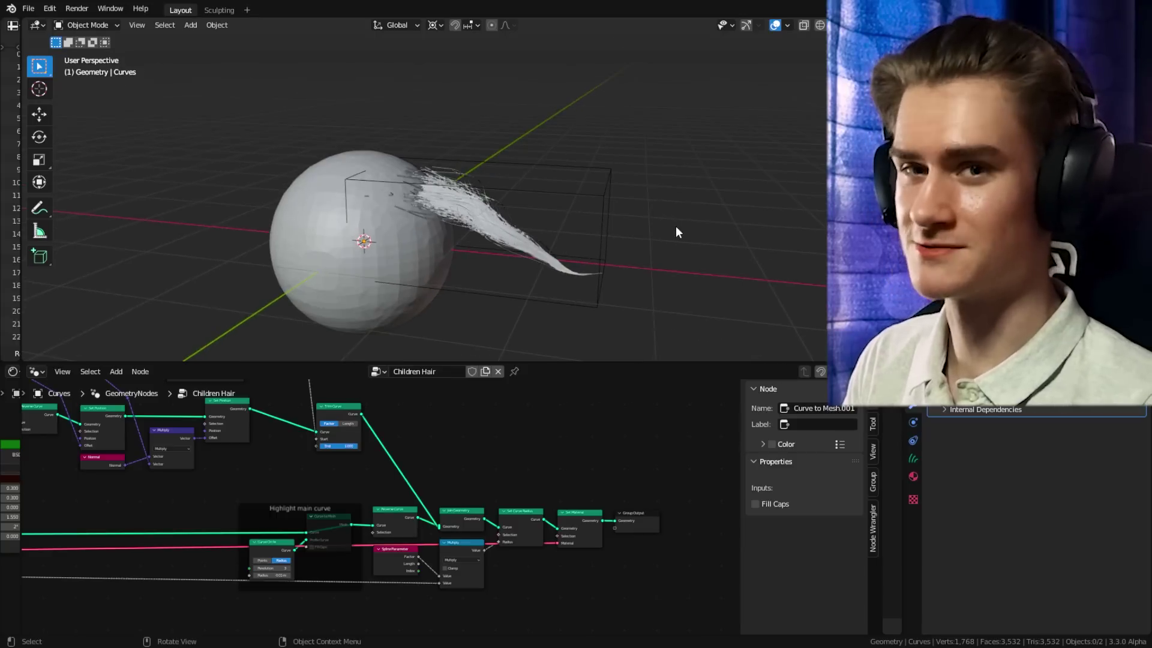